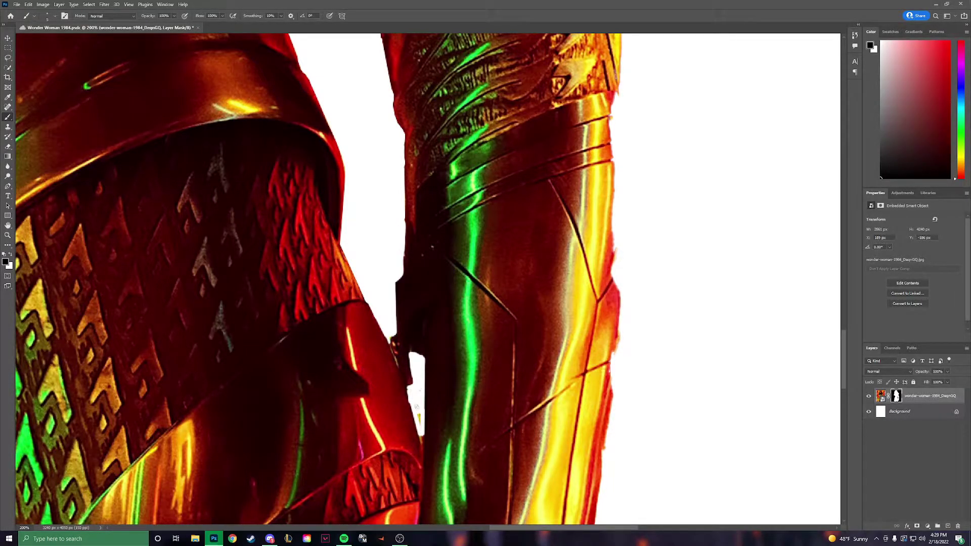
Step: Mask out the leftover background gaps beside the gauntlet, arm and wrist on the figure's mask
{"action": "scroll", "coordinate": [432, 319], "scroll_direction": "down", "scroll_amount": 2}
{"action": "scroll", "coordinate": [430, 304], "scroll_direction": "up", "scroll_amount": 1}
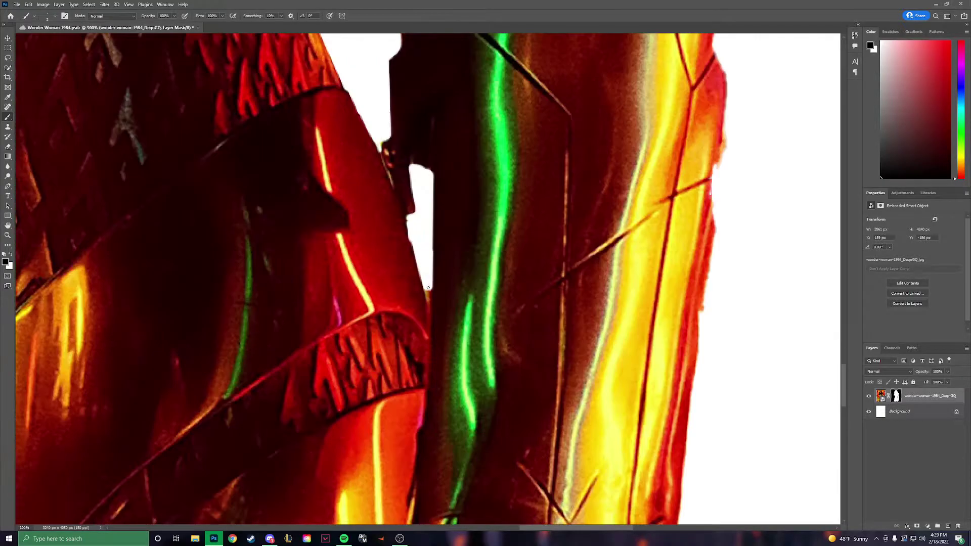
{"action": "scroll", "coordinate": [430, 303], "scroll_direction": "down", "scroll_amount": 3}
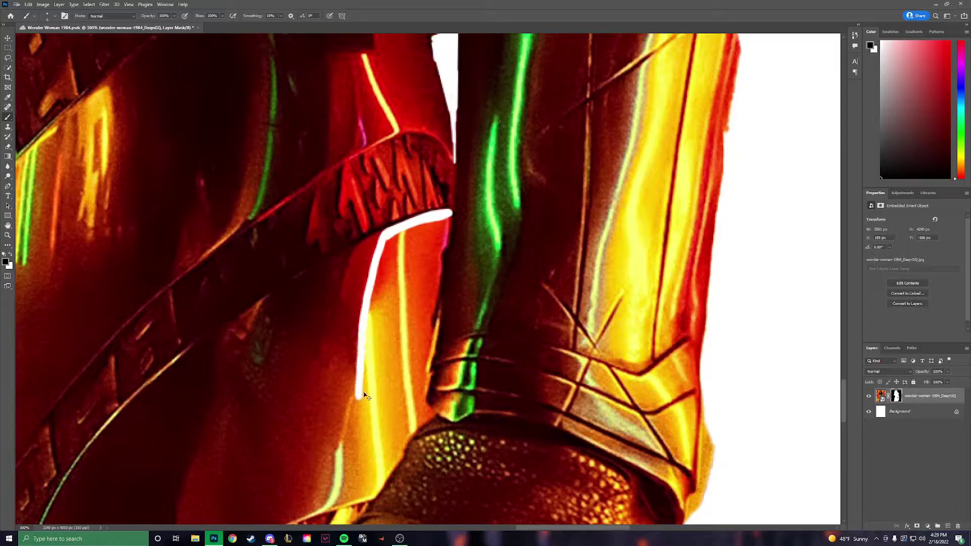
{"action": "left_click_drag", "start_coordinate": [365, 397], "coordinate": [475, 311]}
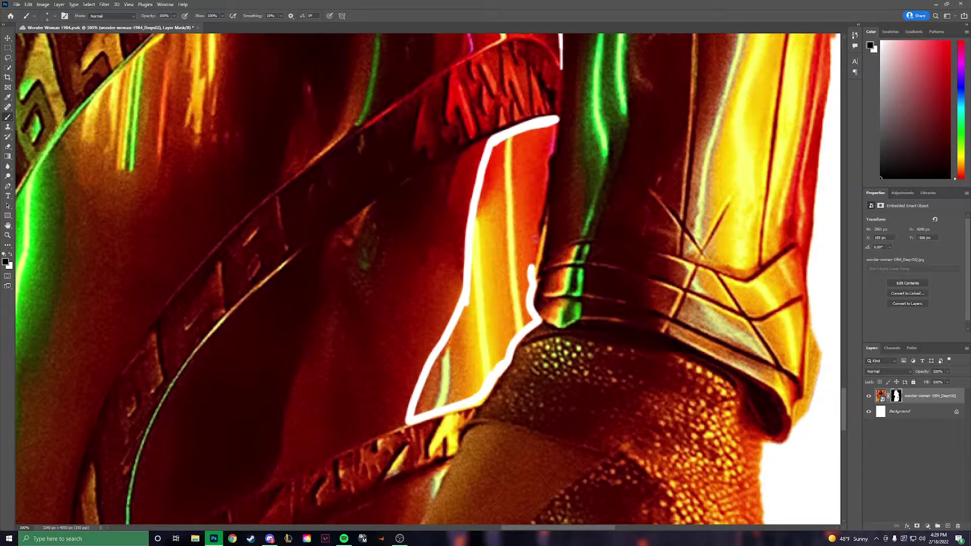
{"action": "left_click_drag", "start_coordinate": [535, 238], "coordinate": [499, 363]}
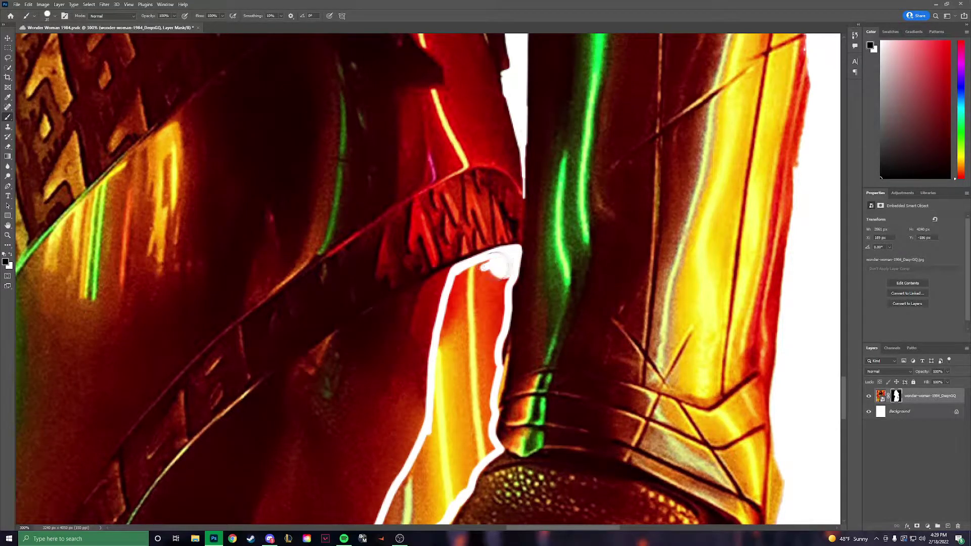
{"action": "mouse_move", "coordinate": [498, 267]}
{"action": "left_mouse_down"}
{"action": "mouse_move", "coordinate": [519, 161]}
{"action": "mouse_move", "coordinate": [461, 337]}
{"action": "left_mouse_up"}
{"action": "key", "text": "ctrl+minus"}
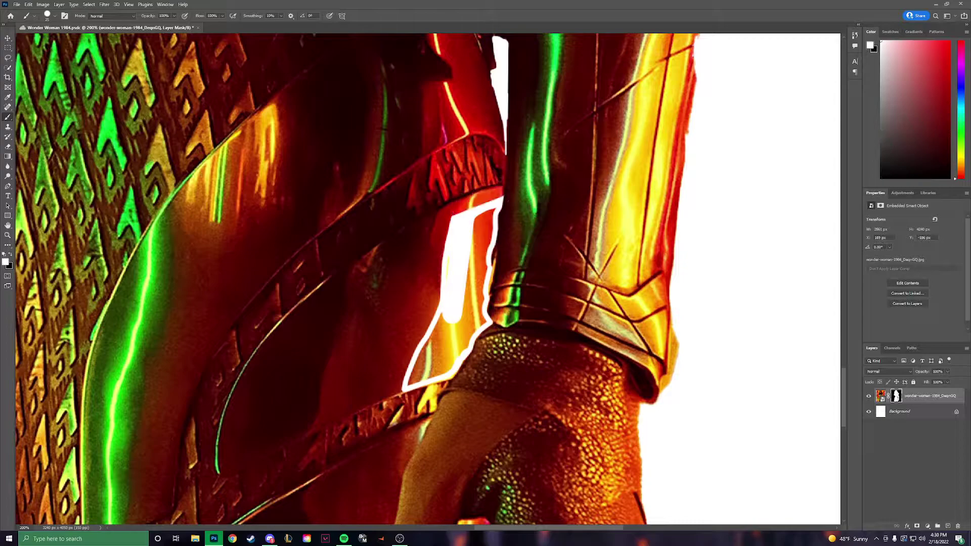
{"action": "left_click_drag", "start_coordinate": [473, 209], "coordinate": [402, 377]}
Step: Scale the striped iStock texture up to fill the whole canvas
{"action": "key", "text": "ctrl+minus"}
{"action": "key", "text": "ctrl+minus"}
{"action": "key", "text": "ctrl+minus"}
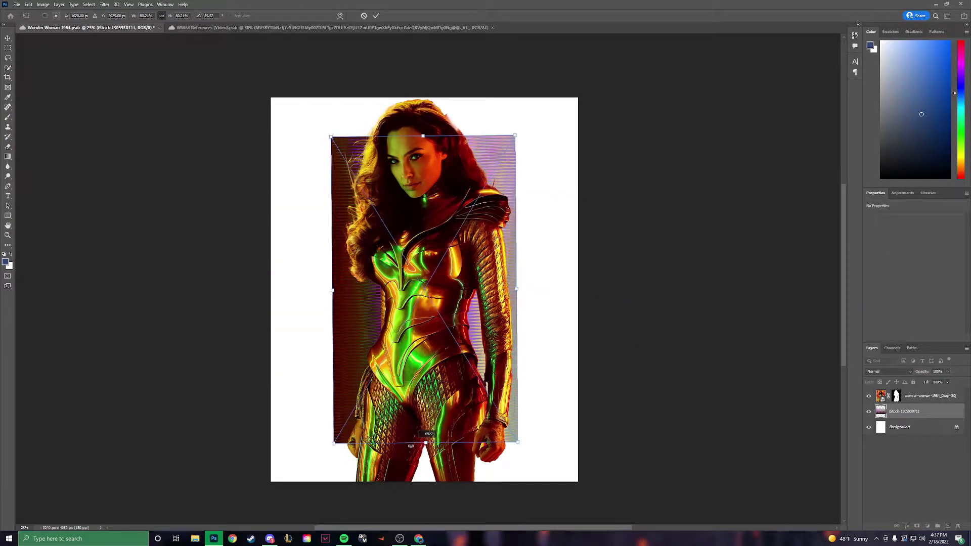
{"action": "left_click_drag", "start_coordinate": [517, 290], "coordinate": [596, 297]}
{"action": "mouse_move", "coordinate": [425, 81]}
{"action": "left_mouse_down"}
{"action": "mouse_move", "coordinate": [424, 151]}
{"action": "mouse_move", "coordinate": [419, 107]}
{"action": "left_mouse_up"}
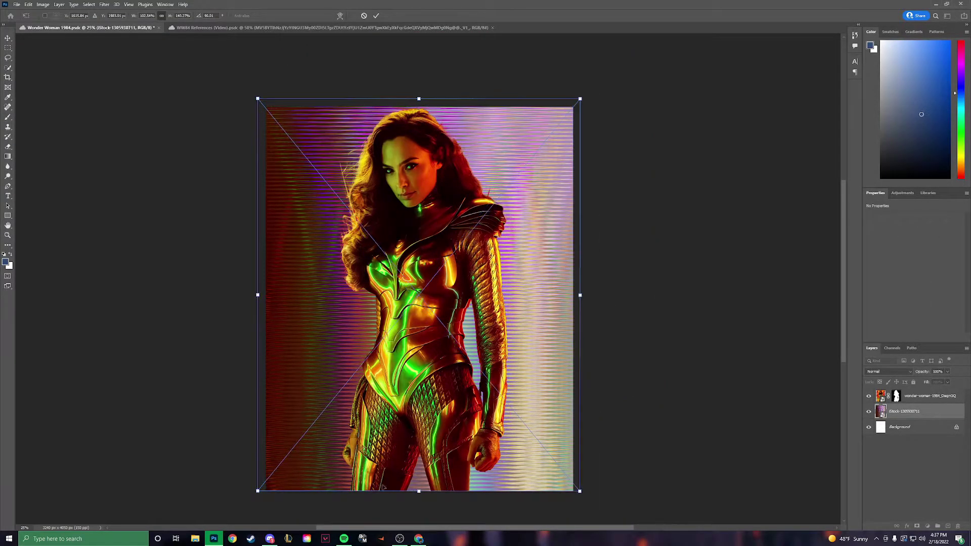
{"action": "key", "text": "Return"}
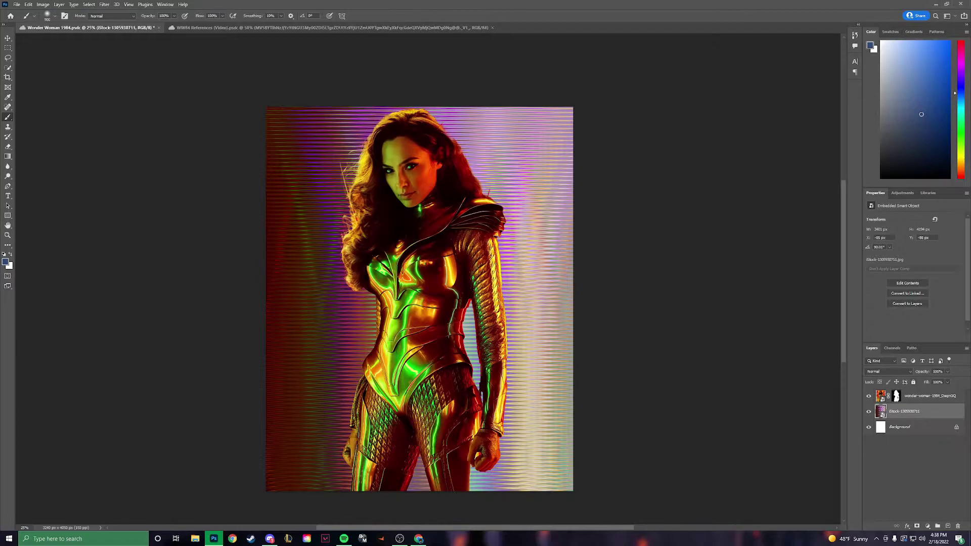
{"action": "left_click", "coordinate": [488, 206]}
Step: Open the marble image, copy all of it, and paste it into the poster
{"action": "left_click", "coordinate": [17, 4]}
{"action": "left_click", "coordinate": [25, 22]}
{"action": "left_click", "coordinate": [364, 362]}
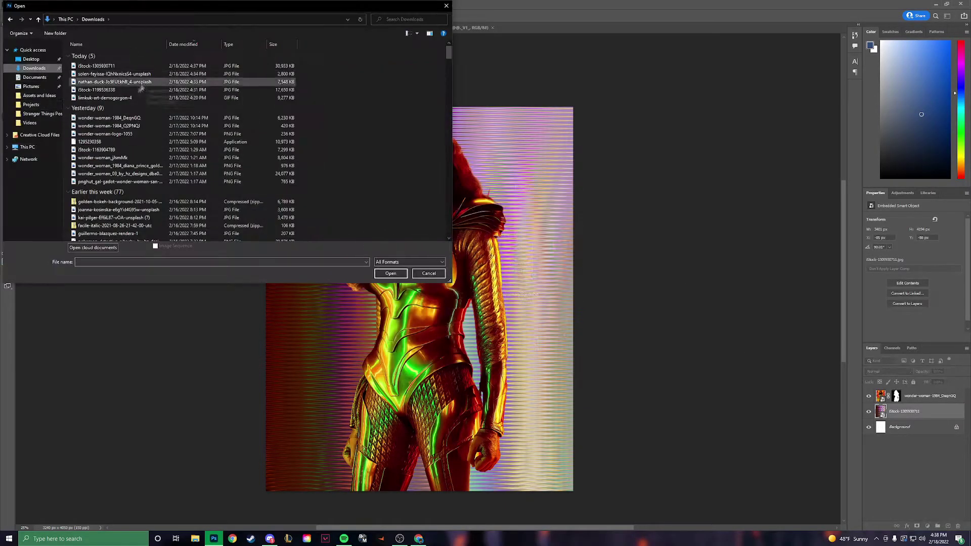
{"action": "double_click", "coordinate": [122, 76]}
{"action": "key", "text": "ctrl+a"}
{"action": "key", "text": "ctrl+c"}
{"action": "left_click", "coordinate": [76, 27]}
{"action": "key", "text": "ctrl+v"}
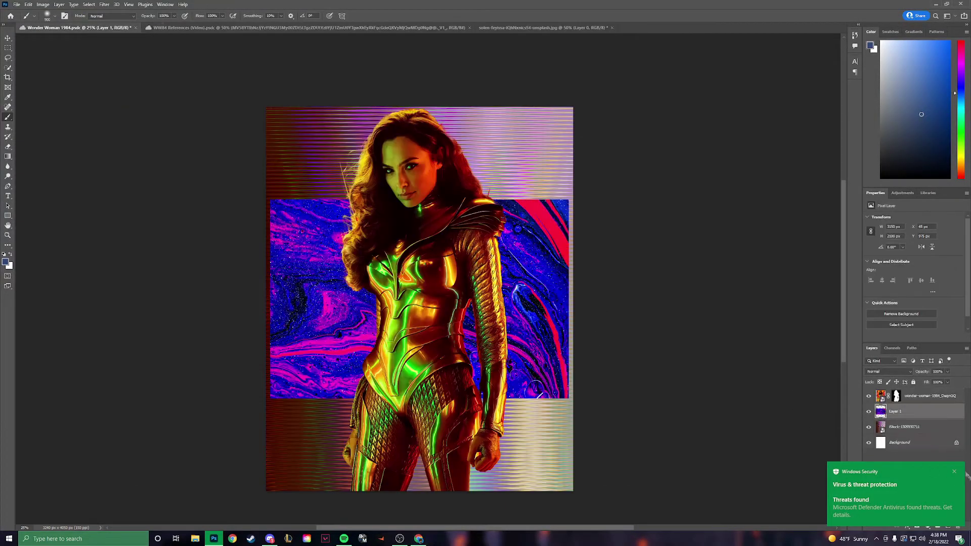
Step: Move the marble layer above the figure, set it to Color Dodge, and enlarge it
{"action": "left_click_drag", "start_coordinate": [916, 398], "coordinate": [911, 393]}
{"action": "left_click", "coordinate": [889, 372]}
{"action": "left_click", "coordinate": [890, 468]}
{"action": "key", "text": "ctrl+t"}
{"action": "left_click_drag", "start_coordinate": [569, 398], "coordinate": [612, 458]}
{"action": "key", "text": "Return"}
Step: Put a Color Dodge copy of the striped texture on top, masked off the face
{"action": "left_click_drag", "start_coordinate": [906, 427], "coordinate": [906, 393]}
{"action": "left_click", "coordinate": [888, 372]}
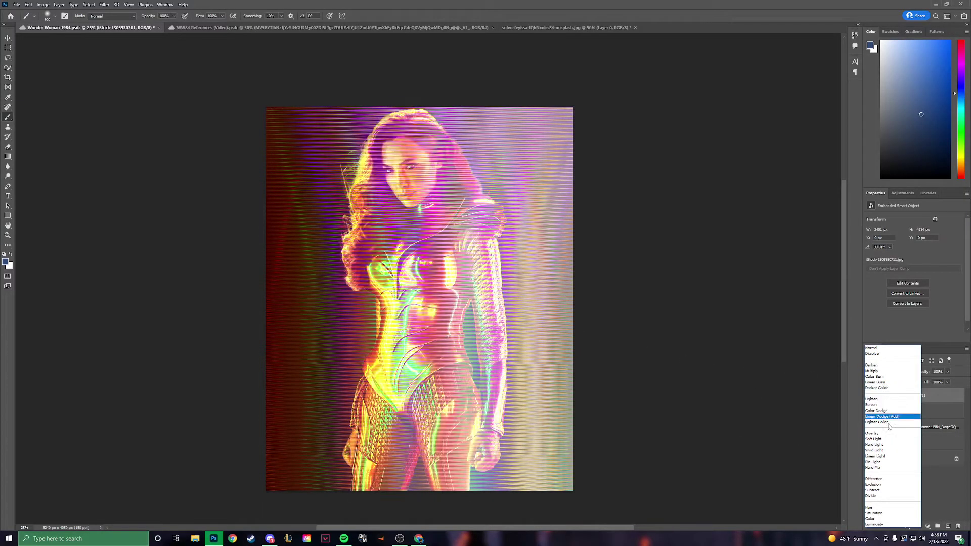
{"action": "left_click", "coordinate": [890, 411]}
{"action": "left_click", "coordinate": [917, 526]}
{"action": "left_click_drag", "start_coordinate": [384, 151], "coordinate": [455, 233]}
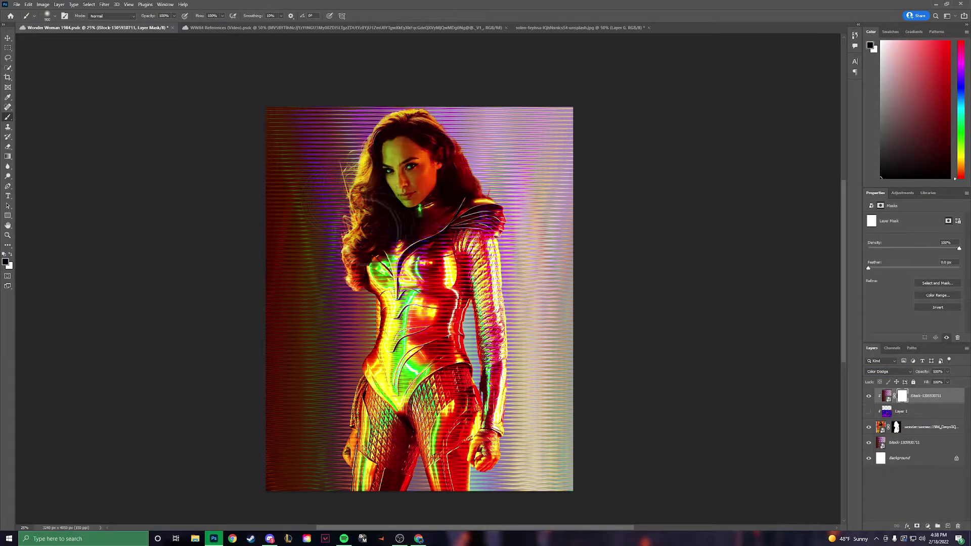
Step: Lower the texture overlay to 83% opacity and delete the marble layer
{"action": "left_click_drag", "start_coordinate": [922, 372], "coordinate": [822, 352]}
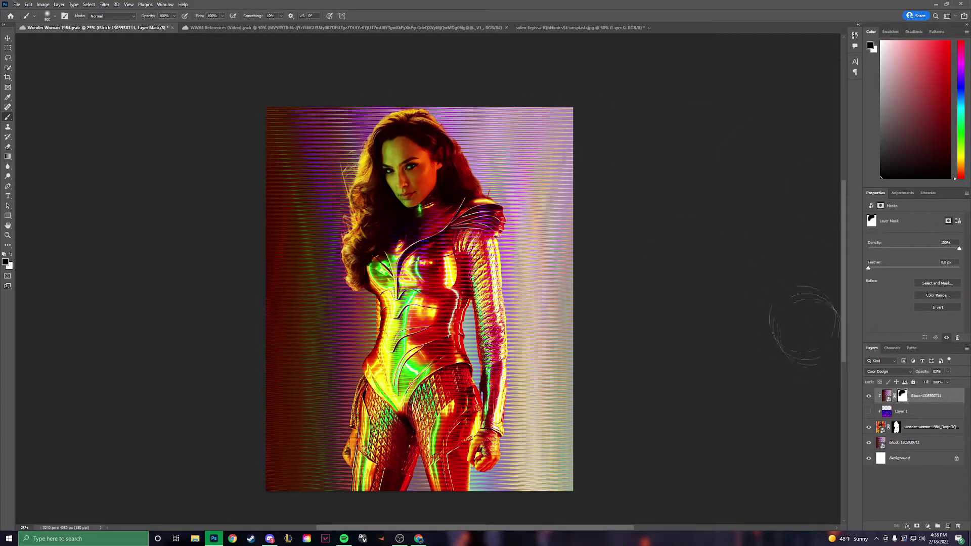
{"action": "left_click", "coordinate": [900, 411]}
{"action": "key", "text": "Delete"}
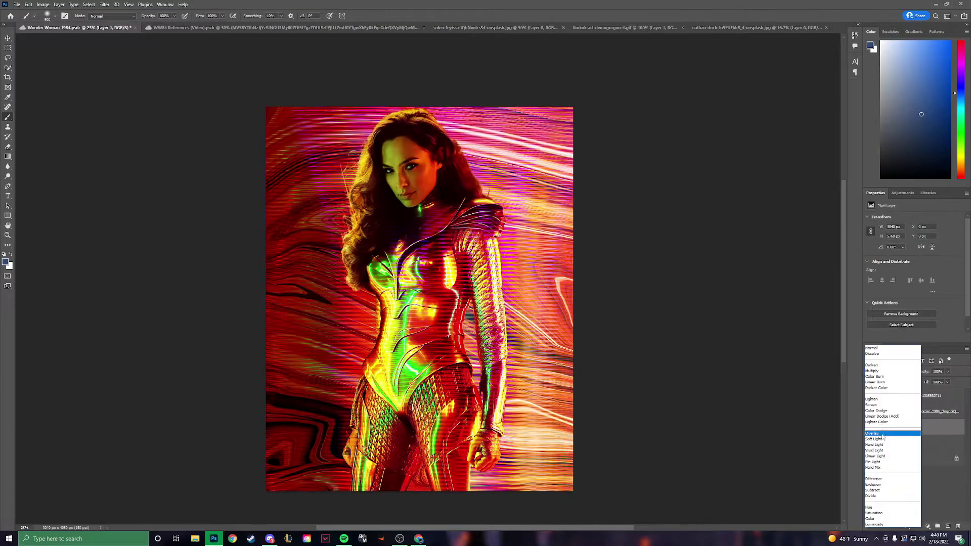
Step: Set the swirl to Color Dodge, mask off its left side, and add a horizontally flipped copy
{"action": "left_click", "coordinate": [893, 410]}
{"action": "left_click", "coordinate": [917, 526]}
{"action": "left_click_drag", "start_coordinate": [314, 116], "coordinate": [329, 465]}
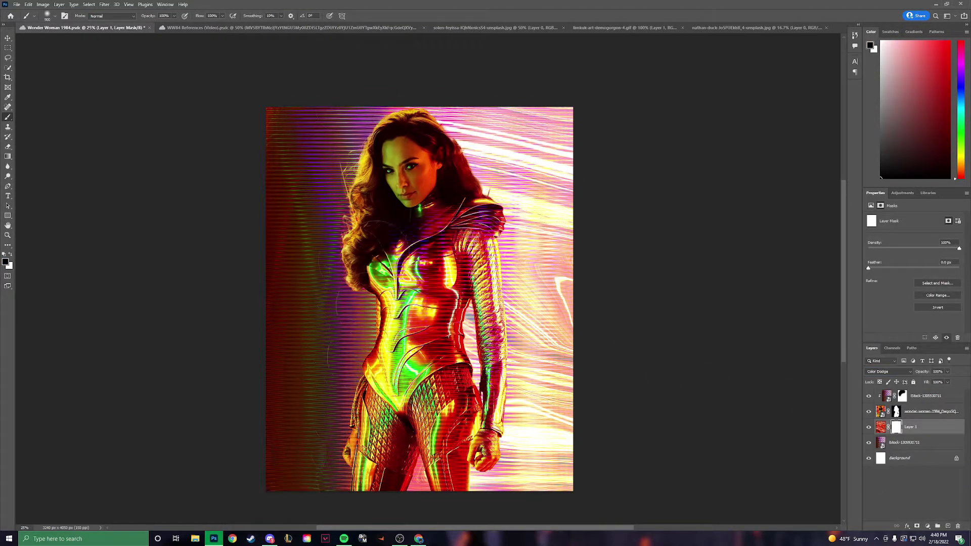
{"action": "key", "text": "ctrl+j"}
{"action": "key", "text": "ctrl+t"}
{"action": "right_click", "coordinate": [542, 228]}
{"action": "left_click", "coordinate": [574, 379]}
{"action": "key", "text": "Return"}
Step: Blend the flipped swirl copy in Divide and lower its saturation by 30
{"action": "left_click", "coordinate": [889, 371]}
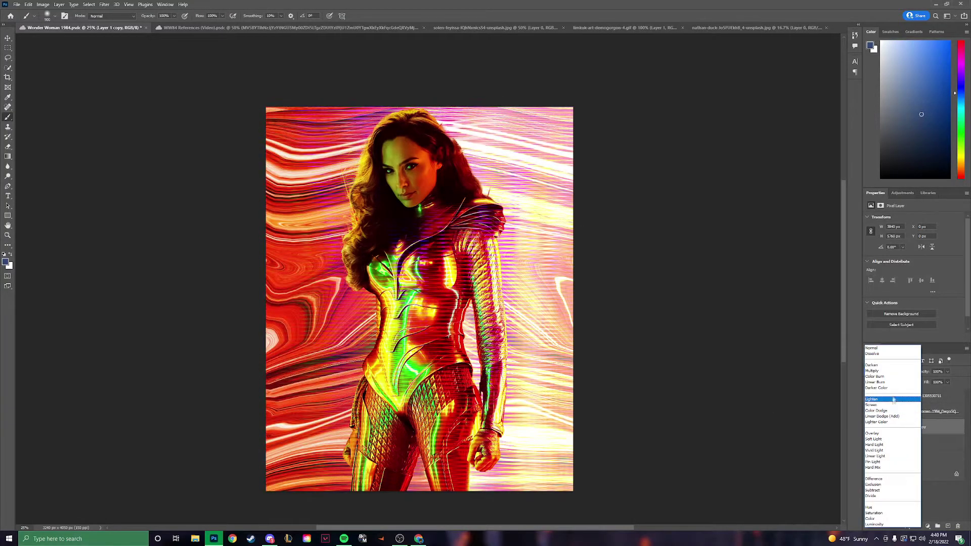
{"action": "left_click", "coordinate": [903, 497]}
{"action": "key", "text": "ctrl+u"}
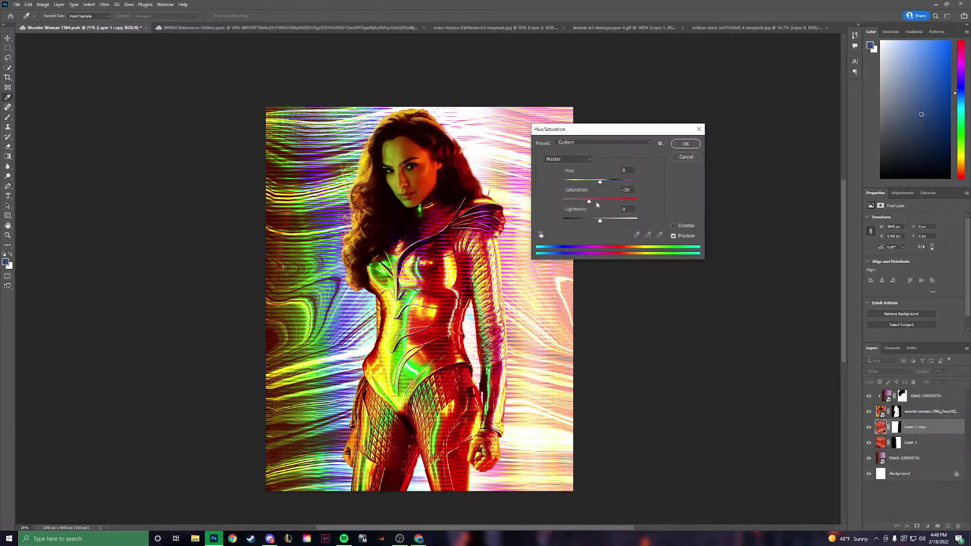
{"action": "key", "text": "Return"}
Step: Try a top swirl copy in Color Dodge at 53% opacity, then delete it
{"action": "key", "text": "ctrl+j"}
{"action": "key", "text": "ctrl+shift+bracketright"}
{"action": "key", "text": "b"}
{"action": "key", "text": "ctrl+t"}
{"action": "key", "text": "Return"}
{"action": "left_click", "coordinate": [889, 371]}
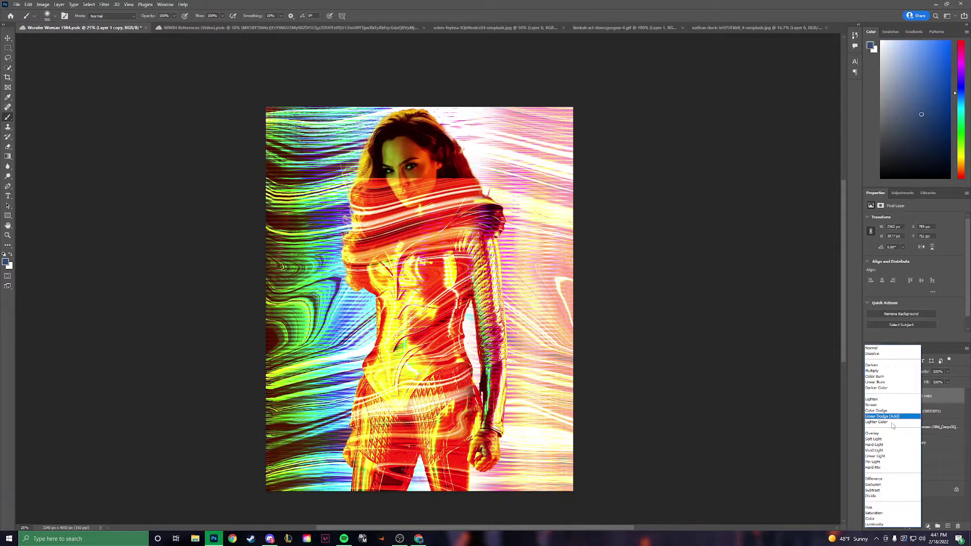
{"action": "left_click", "coordinate": [876, 410]}
{"action": "left_click_drag", "start_coordinate": [928, 374], "coordinate": [870, 396]}
{"action": "key", "text": "Delete"}
{"action": "left_click", "coordinate": [906, 526]}
Step: Discard the texture layer's trial effect and give the figure a cyan Linear Dodge inner shadow, size 250
{"action": "left_click", "coordinate": [920, 478]}
{"action": "left_click", "coordinate": [696, 200]}
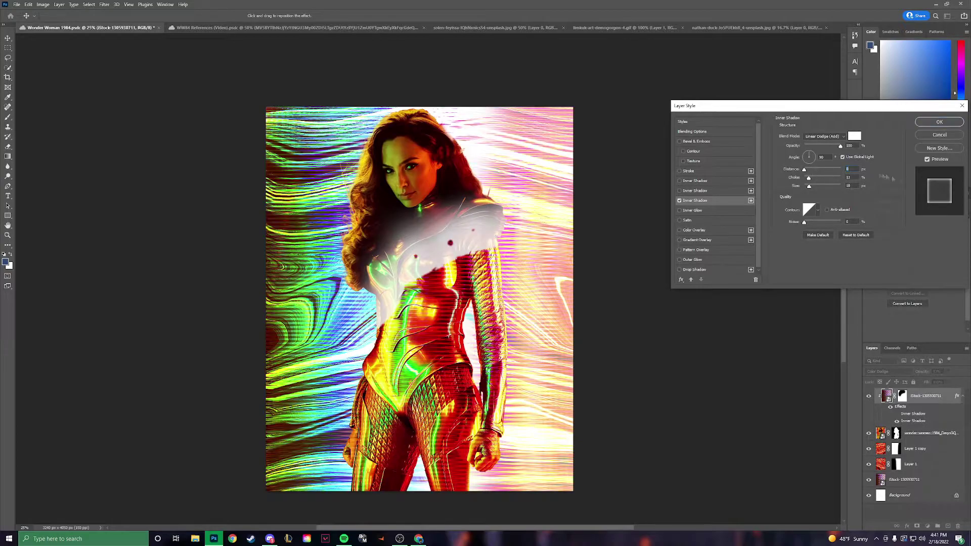
{"action": "left_click", "coordinate": [939, 135]}
{"action": "key", "text": "b"}
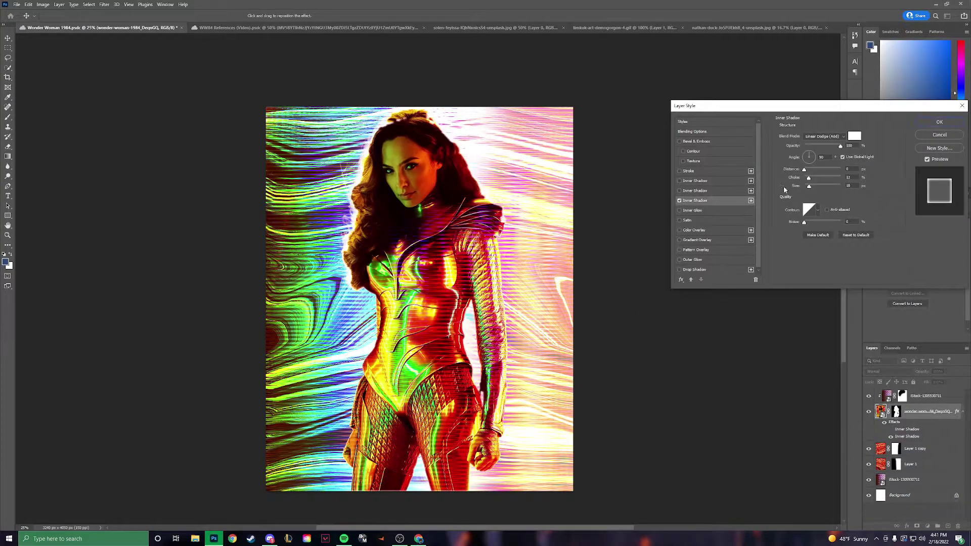
{"action": "left_click", "coordinate": [855, 135]}
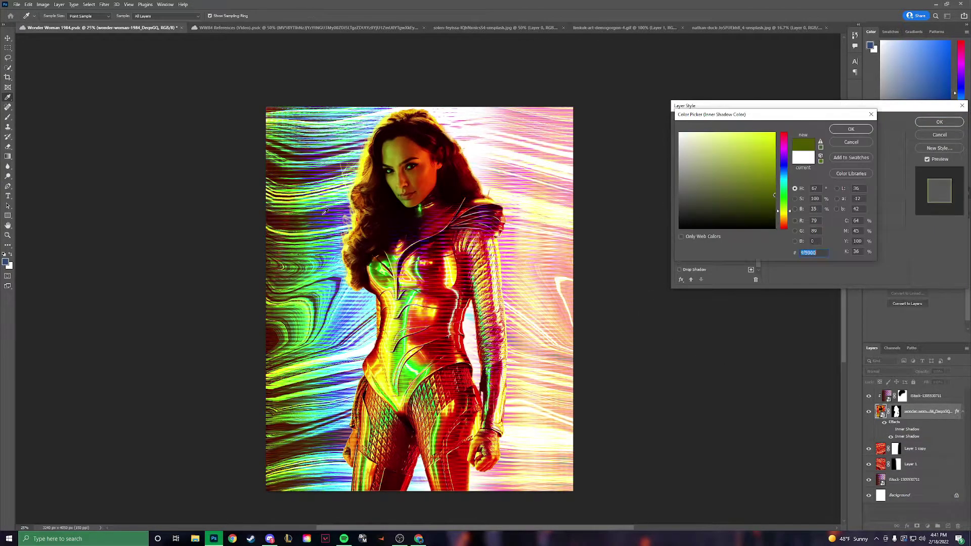
{"action": "mouse_move", "coordinate": [430, 142]}
{"action": "left_mouse_down"}
{"action": "mouse_move", "coordinate": [305, 195]}
{"action": "mouse_move", "coordinate": [437, 178]}
{"action": "left_mouse_up"}
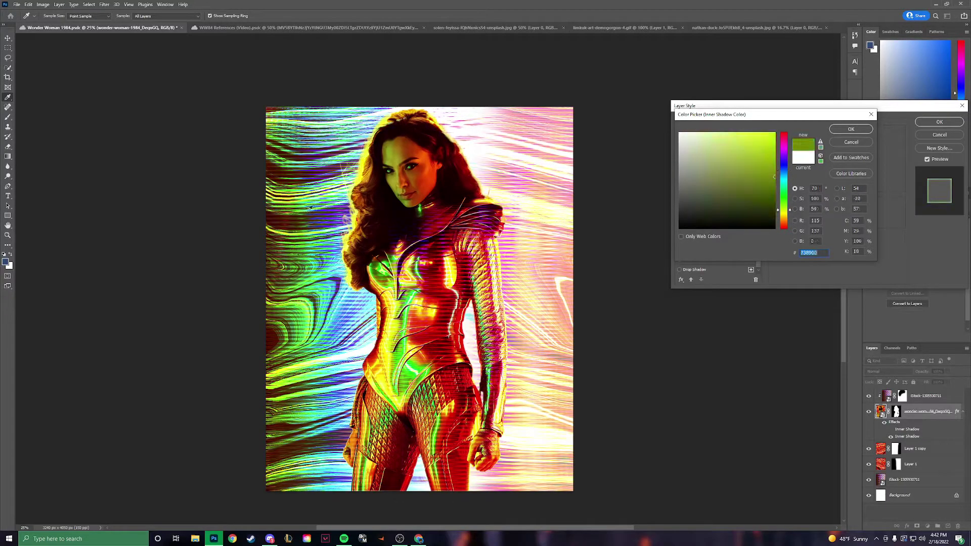
{"action": "left_click", "coordinate": [851, 129]}
{"action": "left_click", "coordinate": [824, 136]}
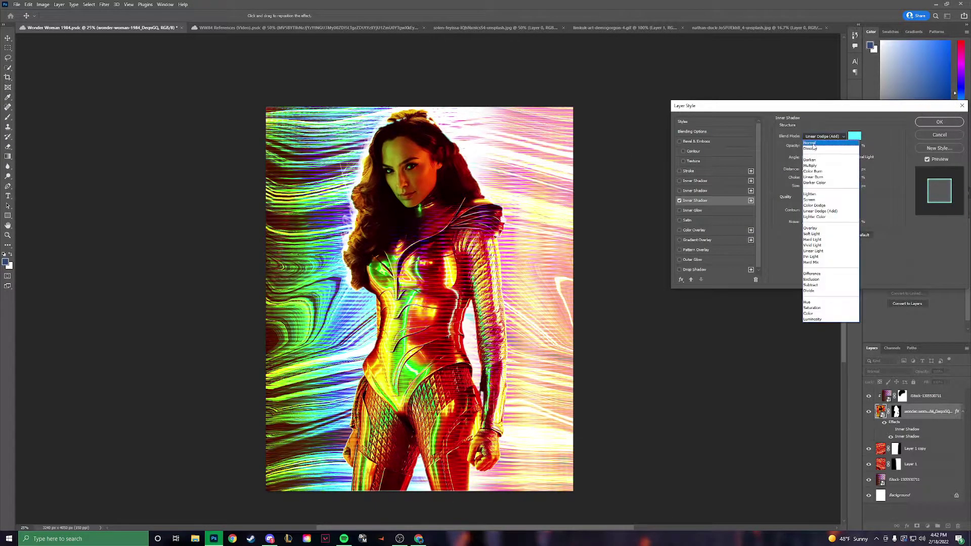
{"action": "left_click", "coordinate": [825, 206]}
{"action": "mouse_move", "coordinate": [808, 185]}
{"action": "left_mouse_down"}
{"action": "mouse_move", "coordinate": [864, 188]}
{"action": "mouse_move", "coordinate": [804, 177]}
{"action": "mouse_move", "coordinate": [818, 186]}
{"action": "left_mouse_up"}
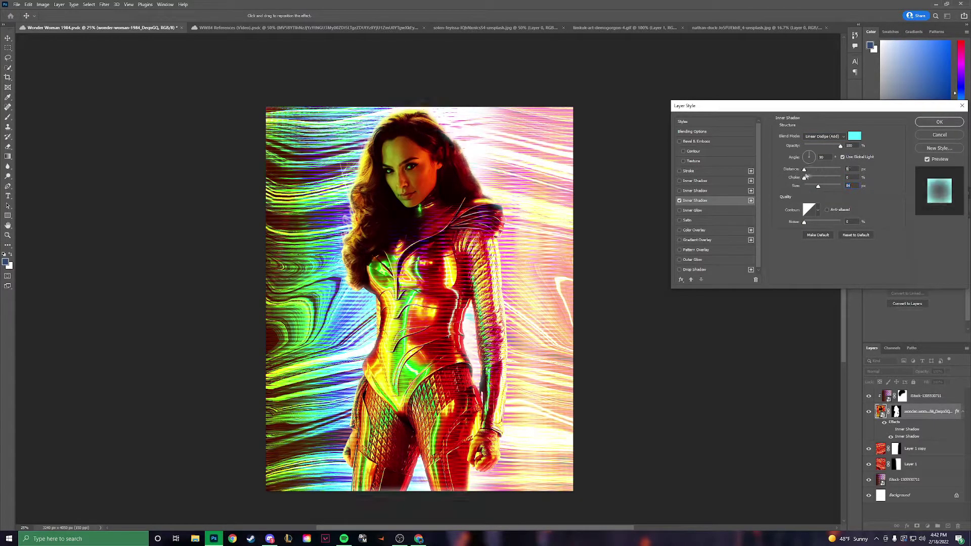
Step: Enable a second inner shadow on the figure in green
{"action": "left_click", "coordinate": [695, 191]}
{"action": "left_click", "coordinate": [854, 136]}
{"action": "left_click", "coordinate": [785, 202]}
{"action": "left_click", "coordinate": [843, 121]}
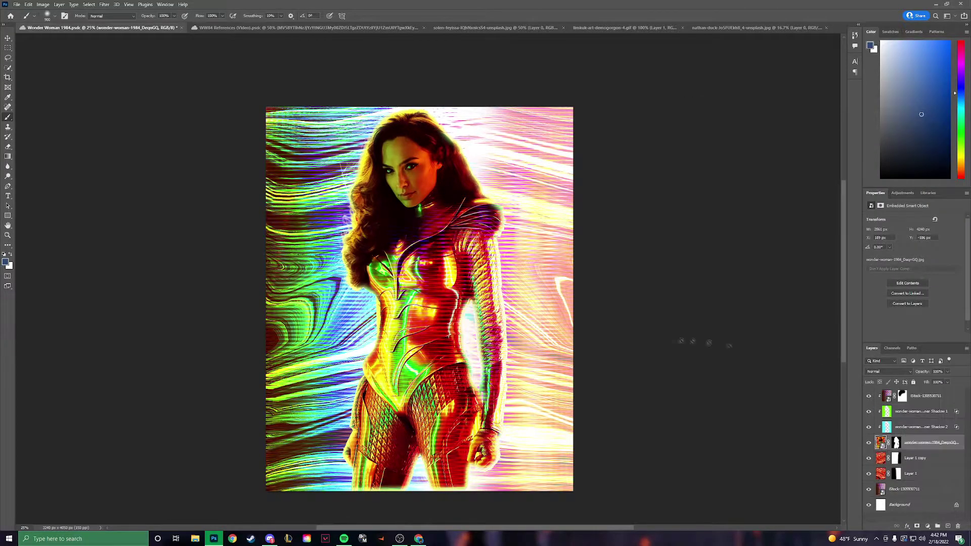
{"action": "left_click", "coordinate": [926, 426]}
{"action": "left_click", "coordinate": [917, 526], "text": "alt"}
{"action": "left_click_drag", "start_coordinate": [902, 426], "coordinate": [903, 411]}
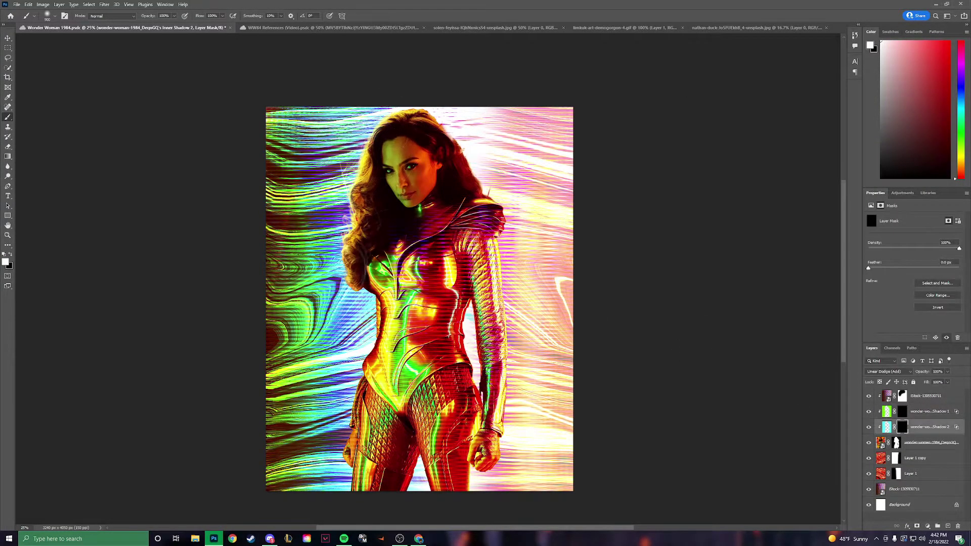
{"action": "key", "text": "alt+bracketright"}
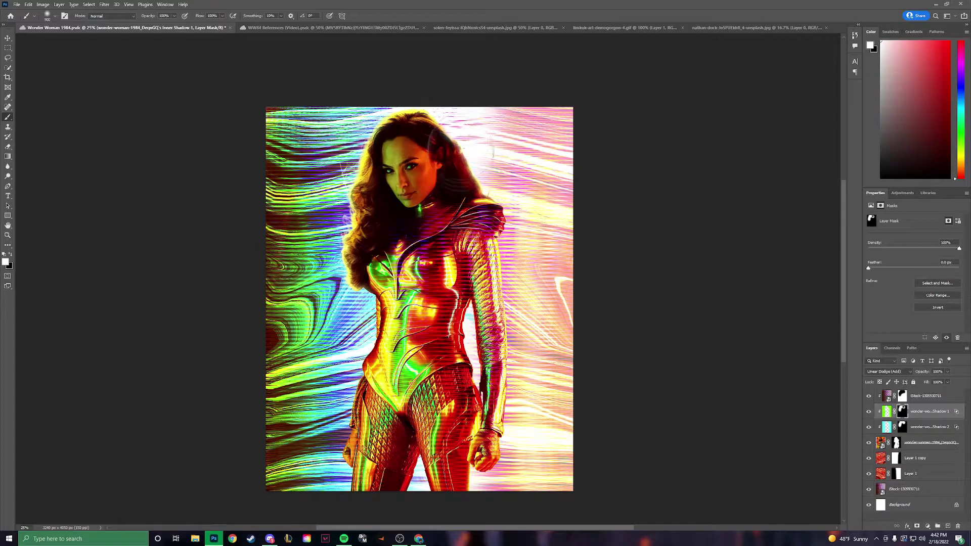
{"action": "scroll", "coordinate": [461, 160], "scroll_direction": "up", "scroll_amount": 3}
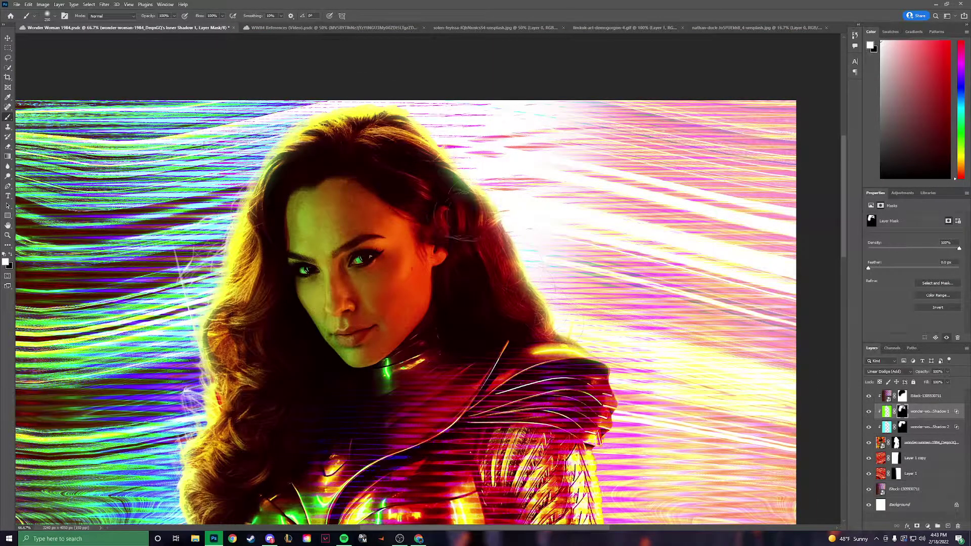
{"action": "left_click_drag", "start_coordinate": [482, 181], "coordinate": [633, 71]}
{"action": "left_click_drag", "start_coordinate": [435, 354], "coordinate": [435, 101]}
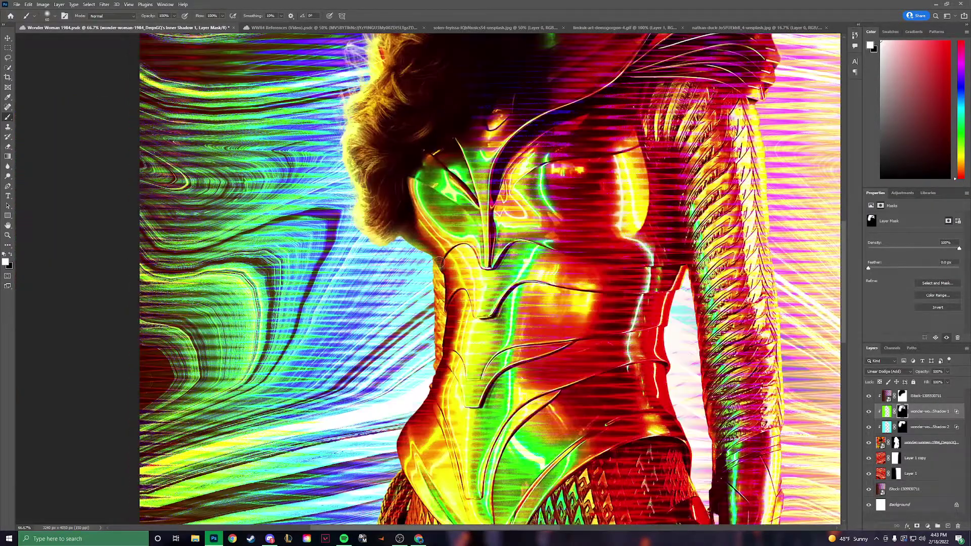
{"action": "left_click_drag", "start_coordinate": [458, 267], "coordinate": [412, 309]}
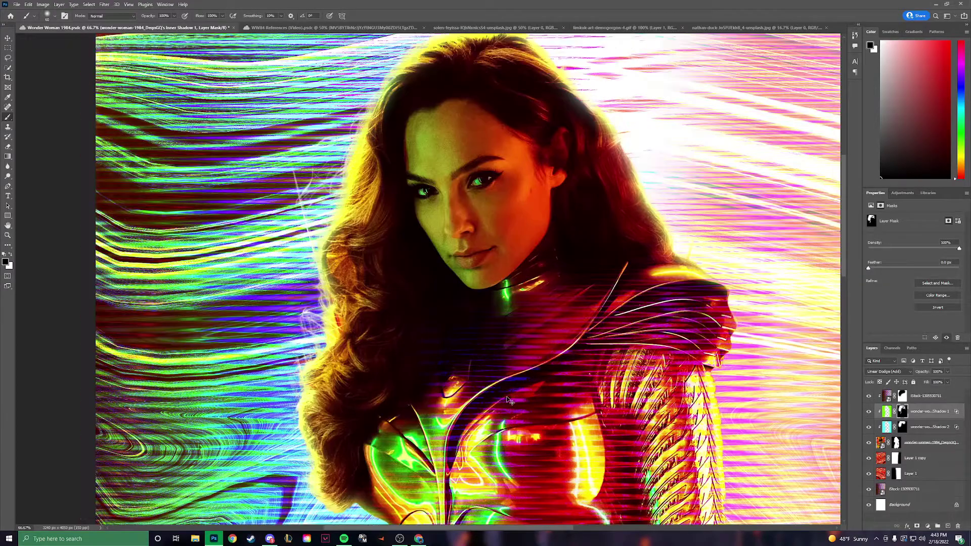
{"action": "scroll", "coordinate": [455, 304], "scroll_direction": "down", "scroll_amount": 3}
{"action": "left_click", "coordinate": [888, 371]}
Step: Add a second white Linear Dodge inner shadow to the figure with size 10 and choke 100
{"action": "left_click", "coordinate": [897, 457]}
{"action": "left_click", "coordinate": [889, 371]}
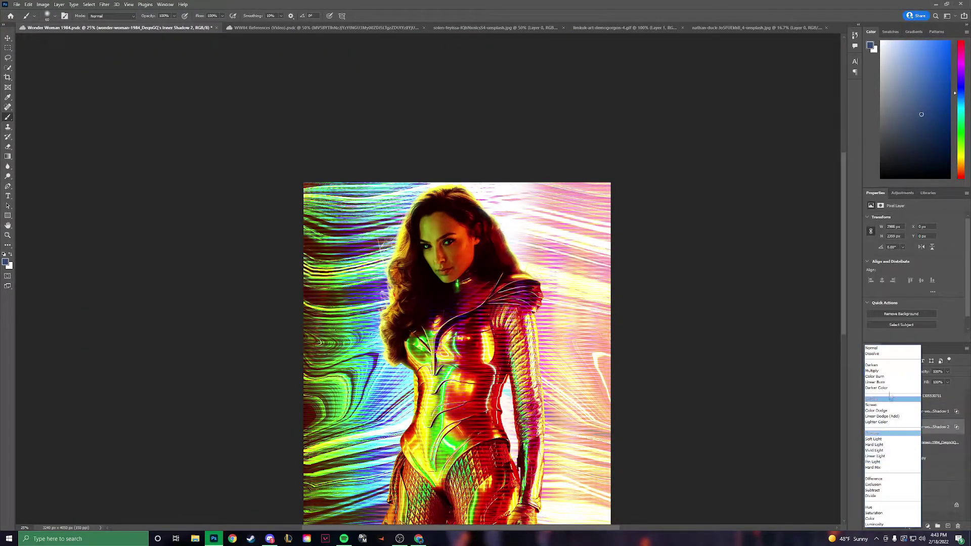
{"action": "left_click", "coordinate": [897, 457]}
{"action": "double_click", "coordinate": [907, 460]}
{"action": "left_click", "coordinate": [751, 181]}
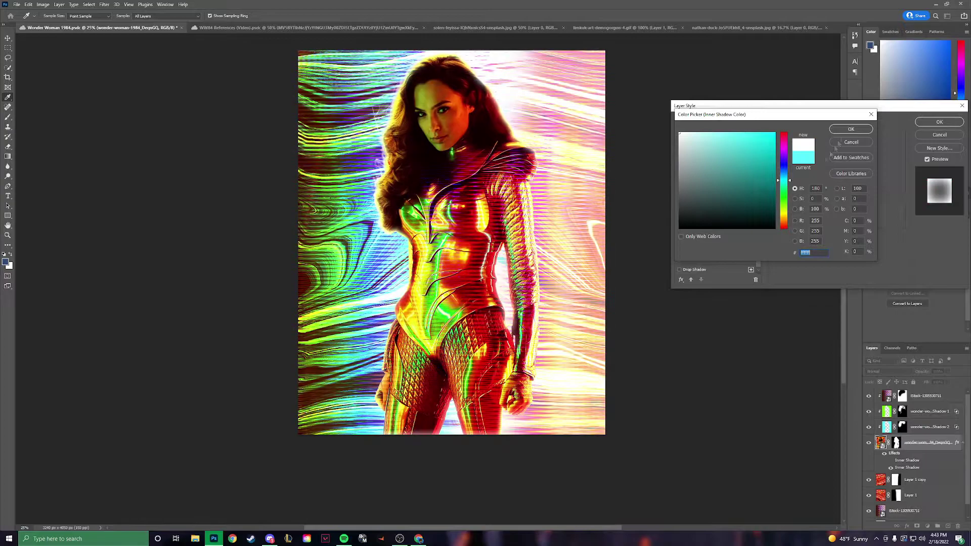
{"action": "left_click_drag", "start_coordinate": [804, 186], "coordinate": [841, 177]}
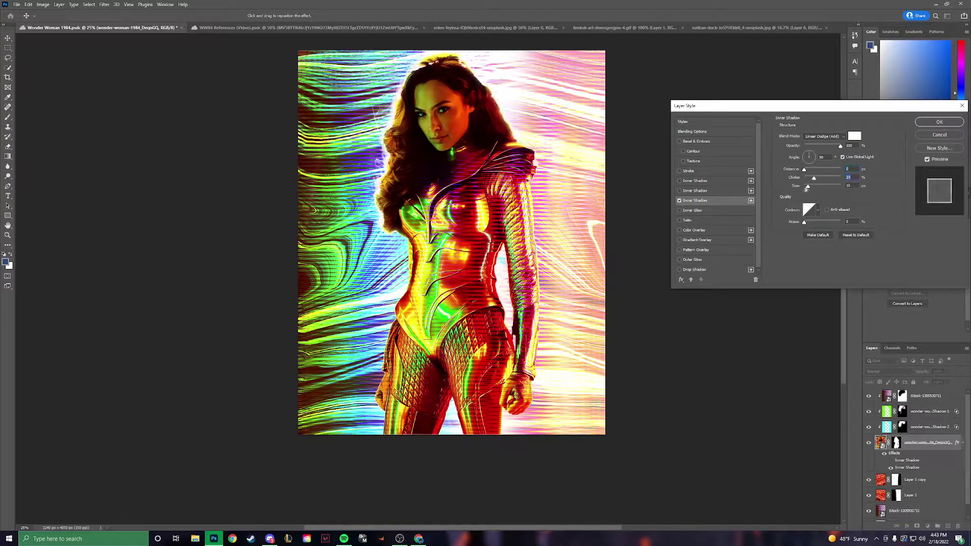
{"action": "key", "text": "Return"}
Step: Split the inner shadow onto its own layer, save, and give it a black hiding mask
{"action": "right_click", "coordinate": [908, 461]}
{"action": "left_click", "coordinate": [926, 436]}
{"action": "key", "text": "ctrl+s"}
{"action": "left_click", "coordinate": [916, 528], "text": "alt"}
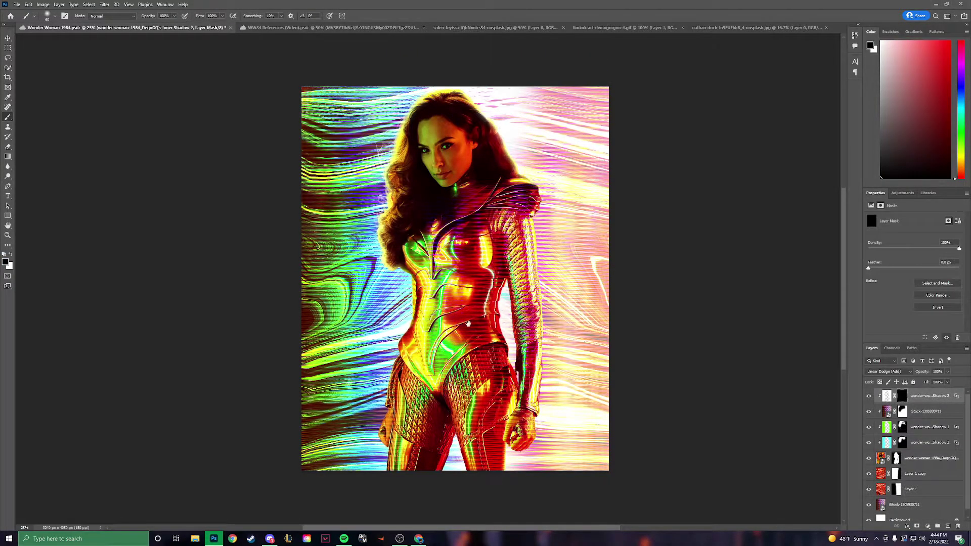
Step: Add a white Solid Color fill layer on top
{"action": "scroll", "coordinate": [581, 399], "scroll_direction": "up", "scroll_amount": 3}
{"action": "scroll", "coordinate": [530, 394], "scroll_direction": "up", "scroll_amount": 1}
{"action": "left_click_drag", "start_coordinate": [530, 394], "coordinate": [516, 308]}
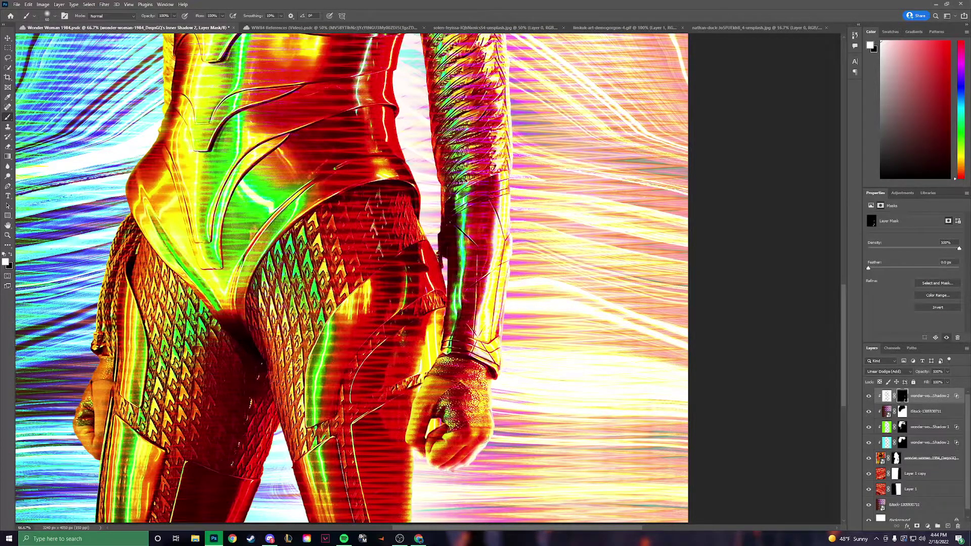
{"action": "scroll", "coordinate": [445, 405], "scroll_direction": "up", "scroll_amount": 5}
{"action": "left_click", "coordinate": [928, 526]}
{"action": "left_click", "coordinate": [926, 393]}
{"action": "left_click", "coordinate": [683, 134]}
{"action": "left_click", "coordinate": [855, 130]}
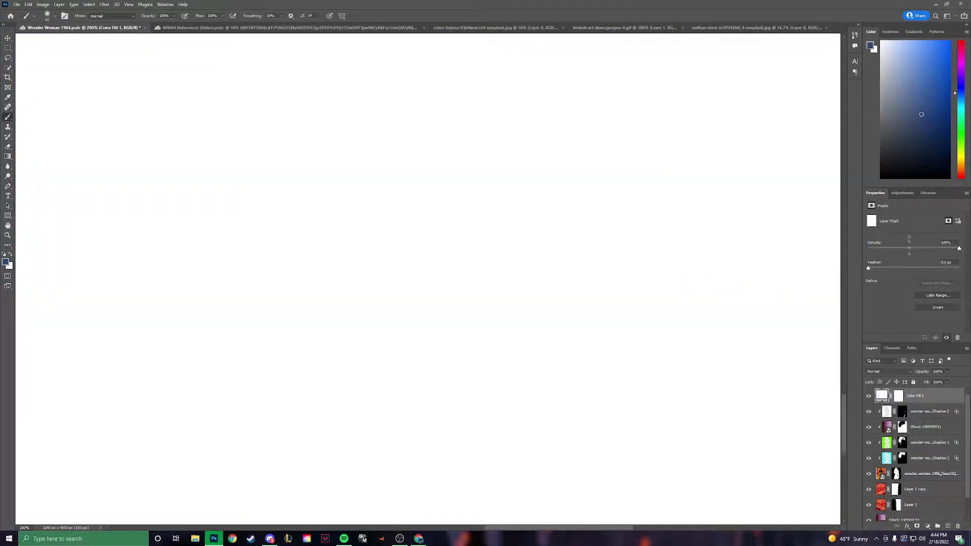
Step: Invert the white fill's mask to black and brush white light onto the fist
{"action": "key", "text": "ctrl+i"}
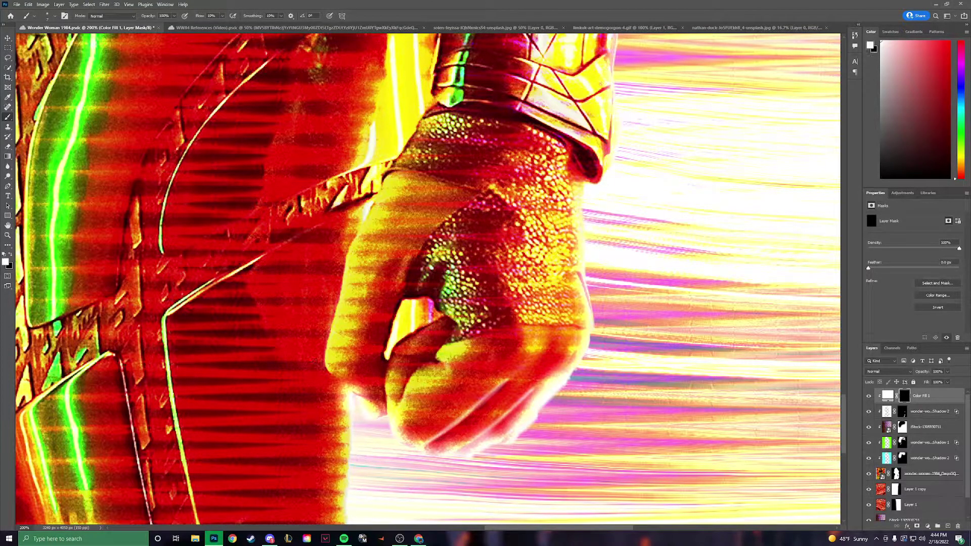
{"action": "scroll", "coordinate": [514, 414], "scroll_direction": "down", "scroll_amount": 3}
{"action": "scroll", "coordinate": [515, 414], "scroll_direction": "up", "scroll_amount": 5}
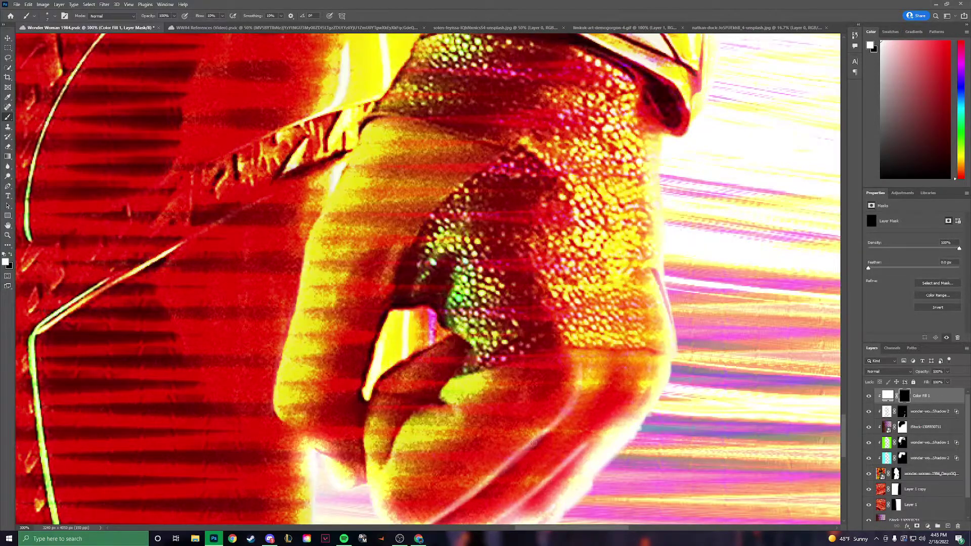
{"action": "key", "text": "x"}
{"action": "left_click_drag", "start_coordinate": [555, 417], "coordinate": [459, 396]}
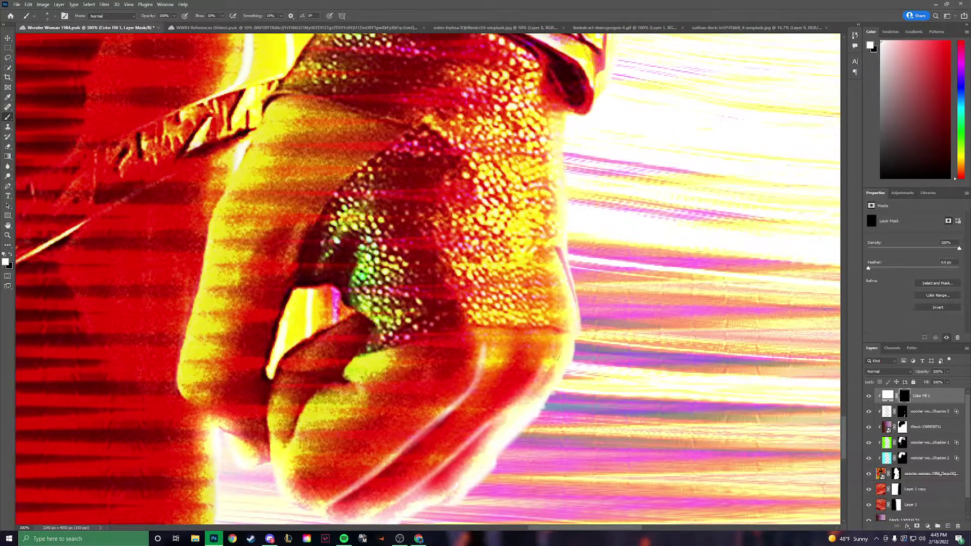
{"action": "double_click", "coordinate": [946, 395]}
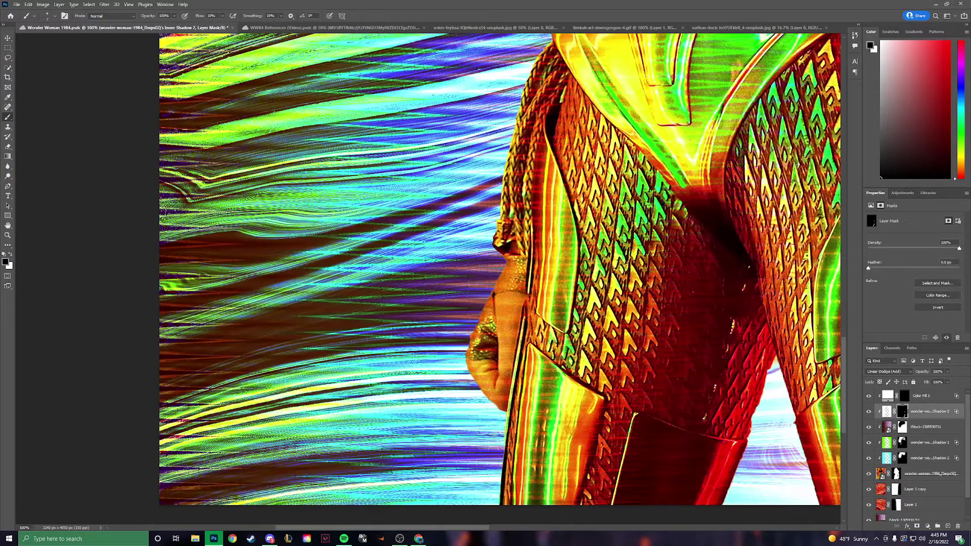
{"action": "key", "text": "x"}
Step: Zoom out to the whole poster and open blending options for the Inner Shadow 2 glow layer
{"action": "scroll", "coordinate": [493, 244], "scroll_direction": "up", "scroll_amount": 3}
{"action": "scroll", "coordinate": [485, 237], "scroll_direction": "up", "scroll_amount": 3}
{"action": "scroll", "coordinate": [473, 226], "scroll_direction": "up", "scroll_amount": 3}
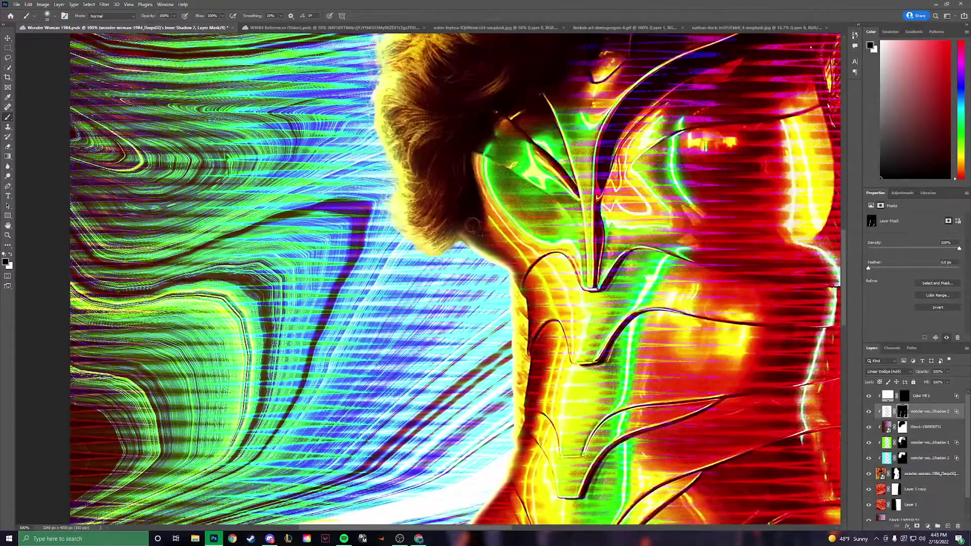
{"action": "scroll", "coordinate": [521, 427], "scroll_direction": "down", "scroll_amount": 5}
{"action": "scroll", "coordinate": [445, 303], "scroll_direction": "down", "scroll_amount": 5}
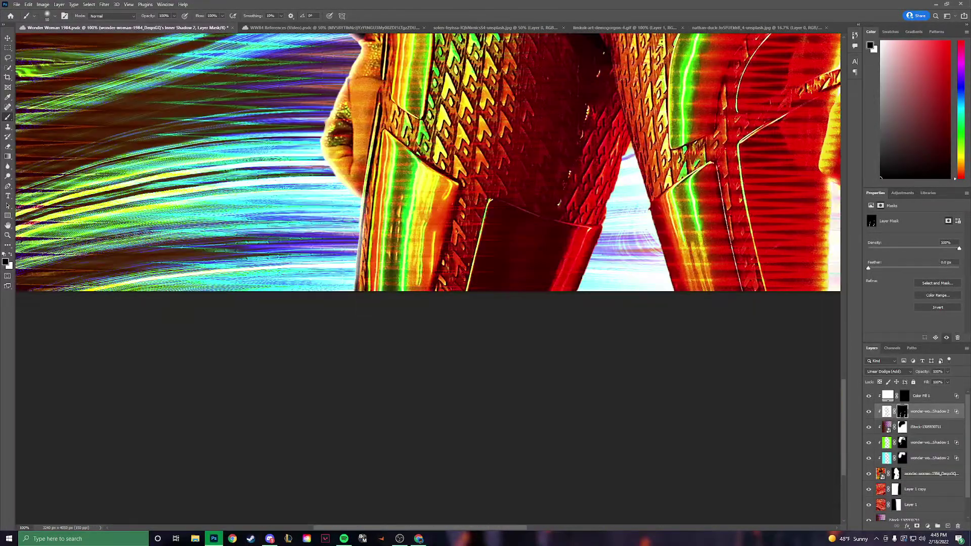
{"action": "key", "text": "ctrl+minus"}
{"action": "key", "text": "ctrl+minus"}
{"action": "key", "text": "ctrl+minus"}
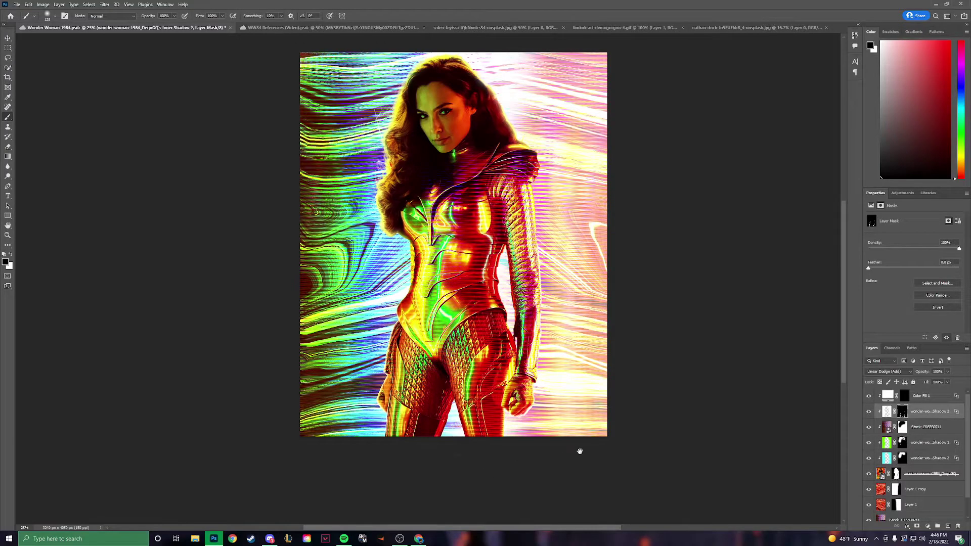
{"action": "left_click_drag", "start_coordinate": [579, 451], "coordinate": [579, 499]}
{"action": "double_click", "coordinate": [936, 411]}
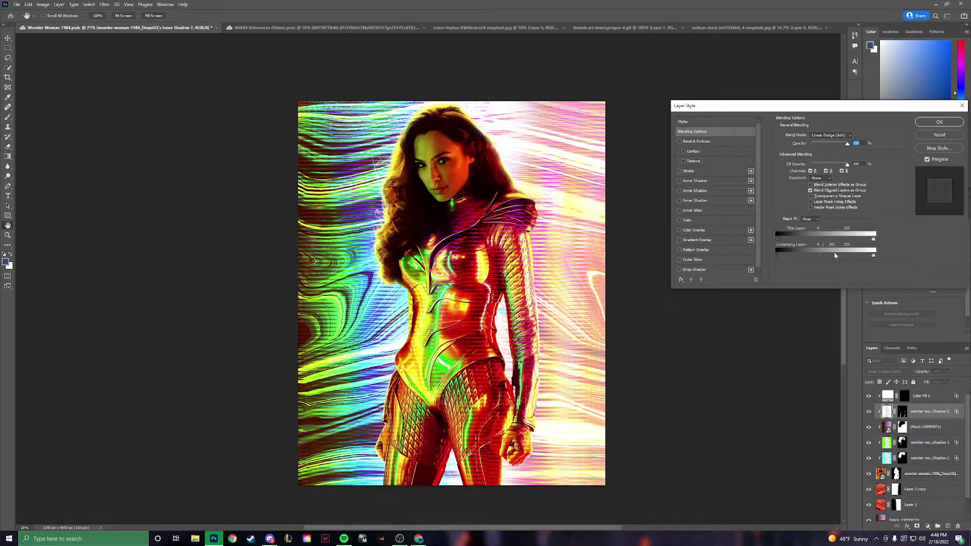
Step: Apply the glow layer's blending ranges and select the white fill layer
{"action": "key", "text": "Return"}
{"action": "key", "text": "b"}
{"action": "left_click", "coordinate": [884, 395]}
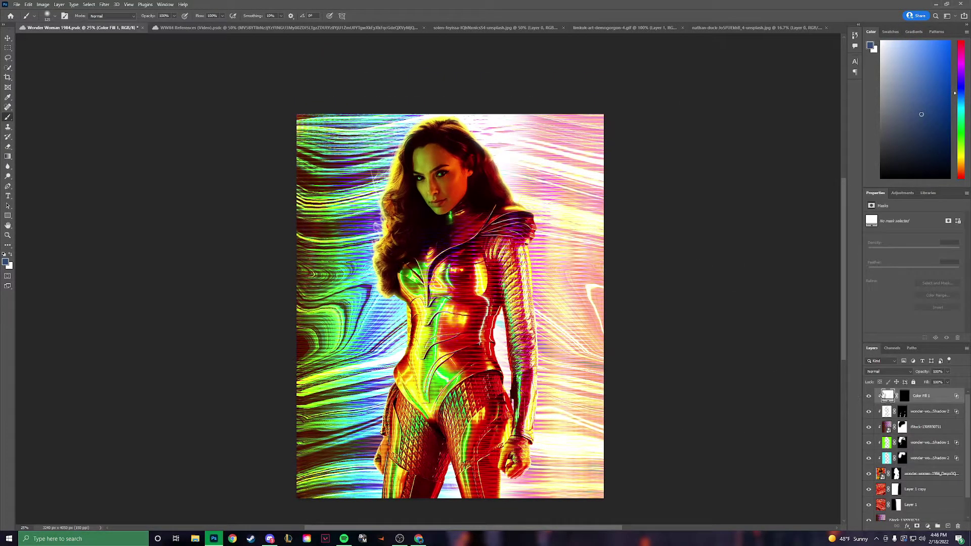
Step: Try fading the legs on the figure's mask with a soft 19% flow brush, then undo it
{"action": "left_click", "coordinate": [897, 473]}
{"action": "left_click_drag", "start_coordinate": [384, 481], "coordinate": [505, 481]}
{"action": "key", "text": "ctrl+z"}
{"action": "key", "text": "shift+1"}
{"action": "key", "text": "shift+9"}
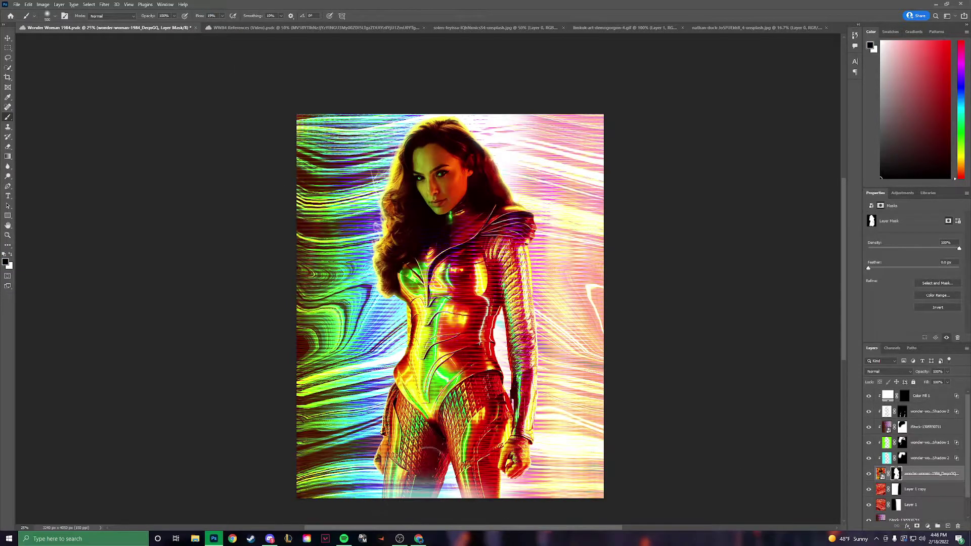
{"action": "left_click_drag", "start_coordinate": [380, 476], "coordinate": [422, 501]}
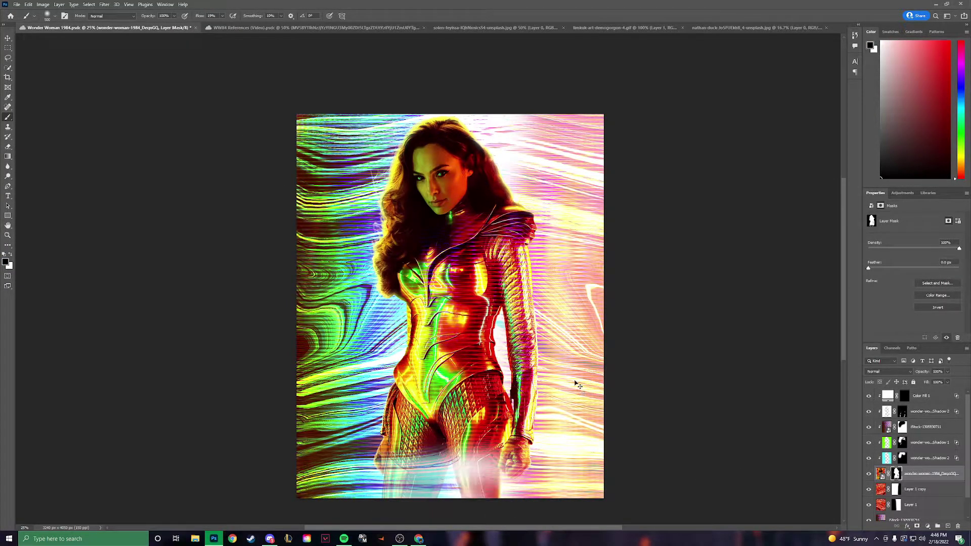
{"action": "key", "text": "ctrl+z"}
{"action": "left_click", "coordinate": [921, 395]}
{"action": "key", "text": "ctrl+t"}
Step: Place the glitch-stripe image in Hard Light and mask away most of its stripes
{"action": "key", "text": "Return"}
{"action": "left_click", "coordinate": [889, 371]}
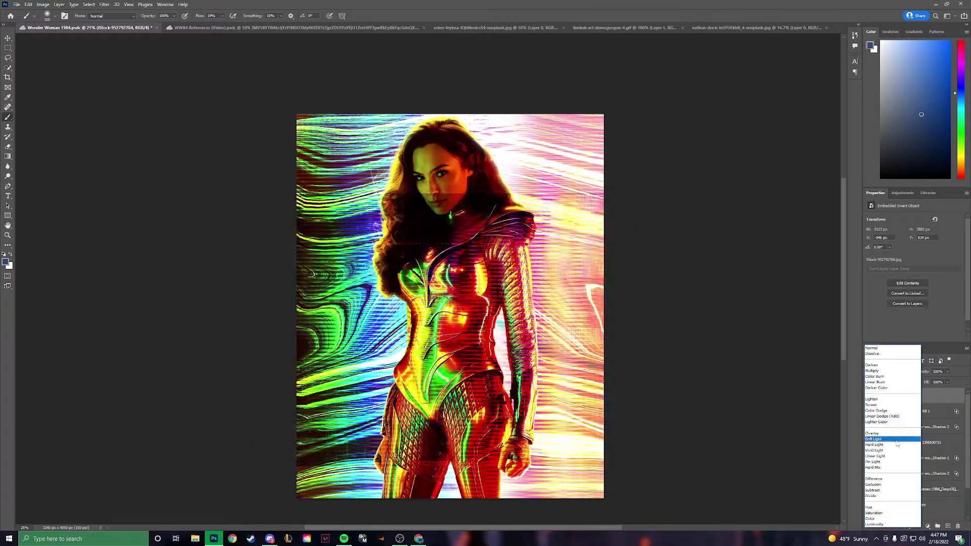
{"action": "left_click", "coordinate": [900, 446]}
{"action": "left_click", "coordinate": [917, 527]}
{"action": "left_click_drag", "start_coordinate": [291, 207], "coordinate": [631, 208]}
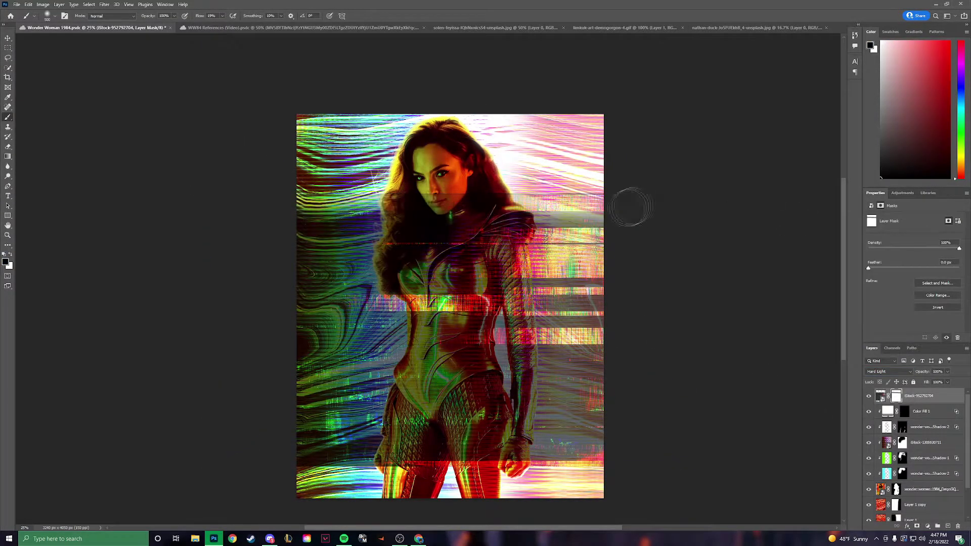
Step: Move the glitch layer up, flip it horizontally, and offset it to the right
{"action": "key", "text": "ctrl+t"}
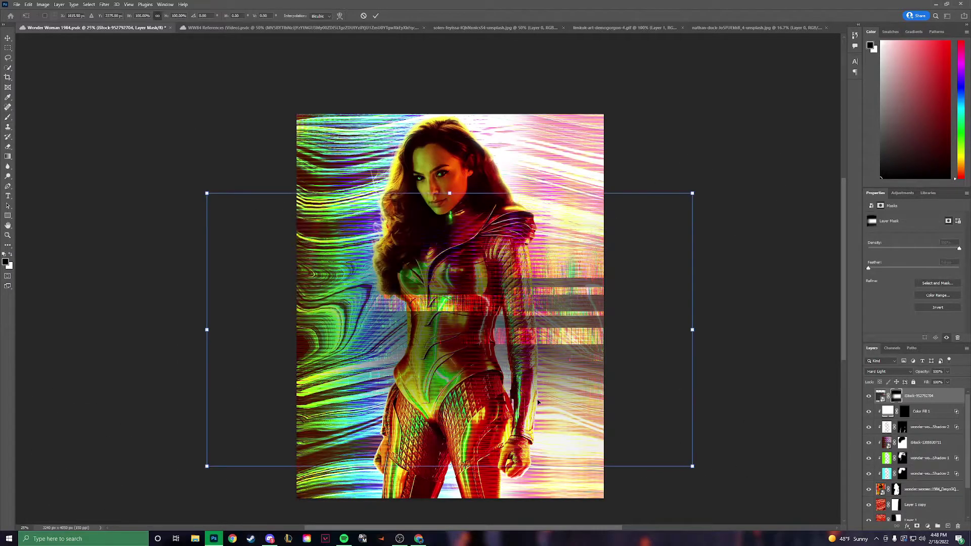
{"action": "mouse_move", "coordinate": [451, 329]}
{"action": "left_mouse_down"}
{"action": "mouse_move", "coordinate": [450, 440]}
{"action": "mouse_move", "coordinate": [499, 163]}
{"action": "left_mouse_up"}
{"action": "right_click", "coordinate": [498, 163]}
{"action": "left_click", "coordinate": [521, 308]}
{"action": "left_click_drag", "start_coordinate": [517, 326], "coordinate": [664, 396]}
{"action": "key", "text": "Return"}
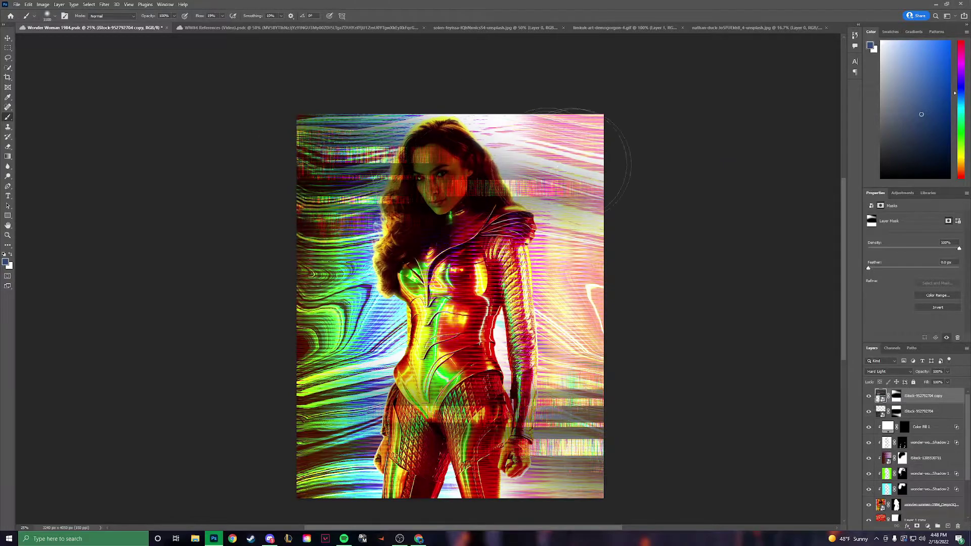
Step: Duplicate the glitch layer, shift the copy left, and set black for masking it
{"action": "key", "text": "ctrl+j"}
{"action": "key", "text": "ctrl+t"}
{"action": "left_click_drag", "start_coordinate": [789, 325], "coordinate": [500, 328]}
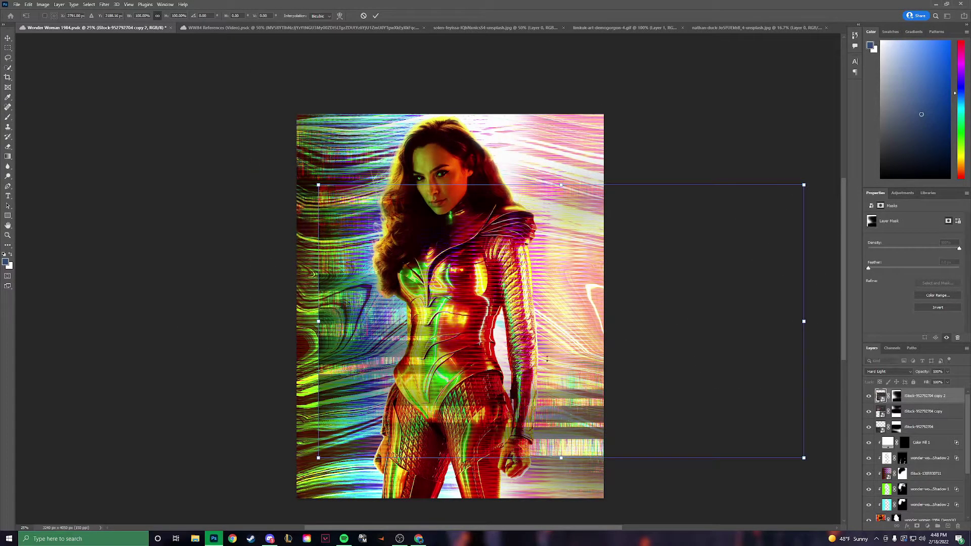
{"action": "key", "text": "Return"}
{"action": "key", "text": "b"}
{"action": "key", "text": "ctrl+backslash"}
{"action": "key", "text": "d"}
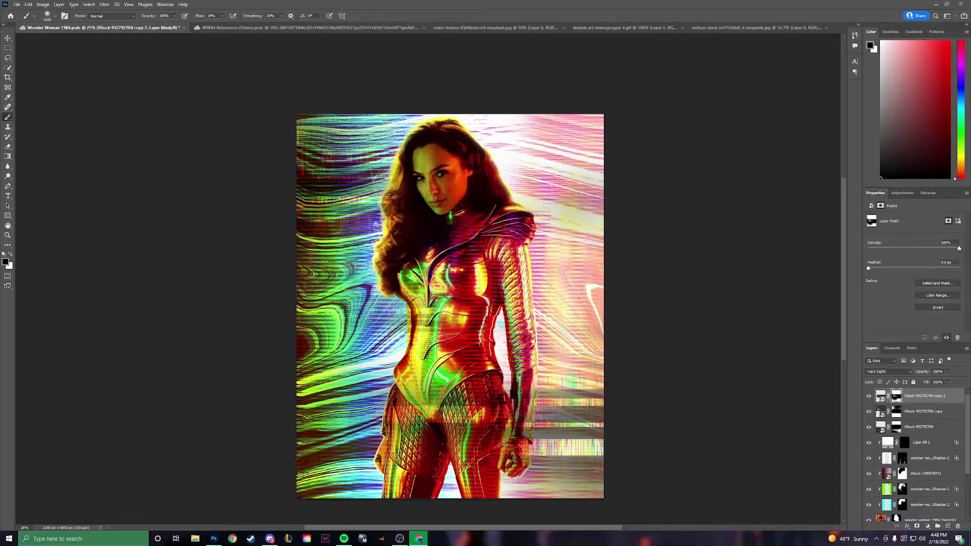
Step: Check the WW84 References document and pick a blue painting colour
{"action": "left_click", "coordinate": [303, 27]}
{"action": "left_click", "coordinate": [99, 28]}
{"action": "left_click", "coordinate": [955, 92]}
{"action": "left_click", "coordinate": [922, 115]}
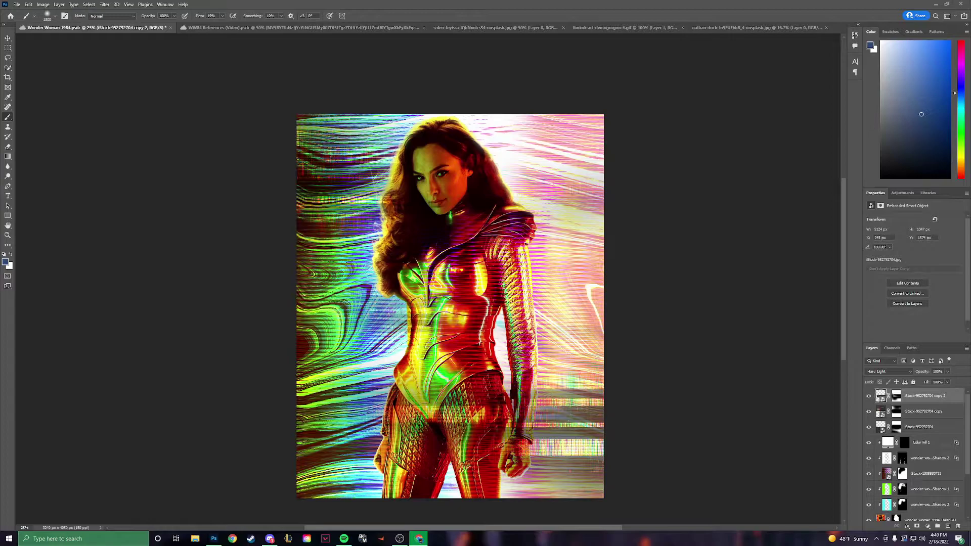
Step: Paste the WW84 title, blend it in Linear Dodge (Add), and size it near the poster's bottom
{"action": "key", "text": "ctrl+v"}
{"action": "left_click_drag", "start_coordinate": [450, 243], "coordinate": [450, 422]}
{"action": "key", "text": "Return"}
{"action": "left_click", "coordinate": [889, 371]}
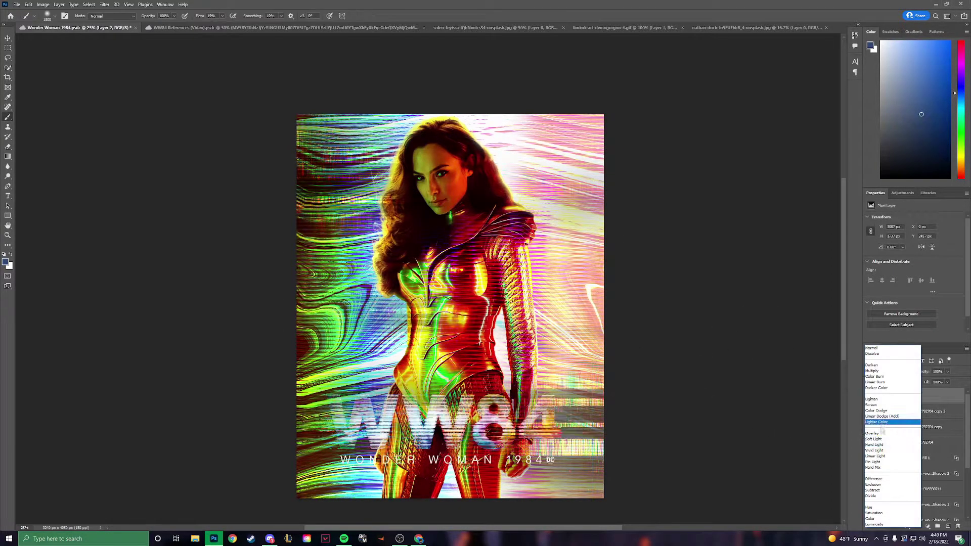
{"action": "left_click", "coordinate": [882, 416]}
{"action": "key", "text": "ctrl+t"}
{"action": "left_click_drag", "start_coordinate": [591, 509], "coordinate": [569, 519]}
{"action": "left_click_drag", "start_coordinate": [443, 446], "coordinate": [443, 429]}
{"action": "key", "text": "Return"}
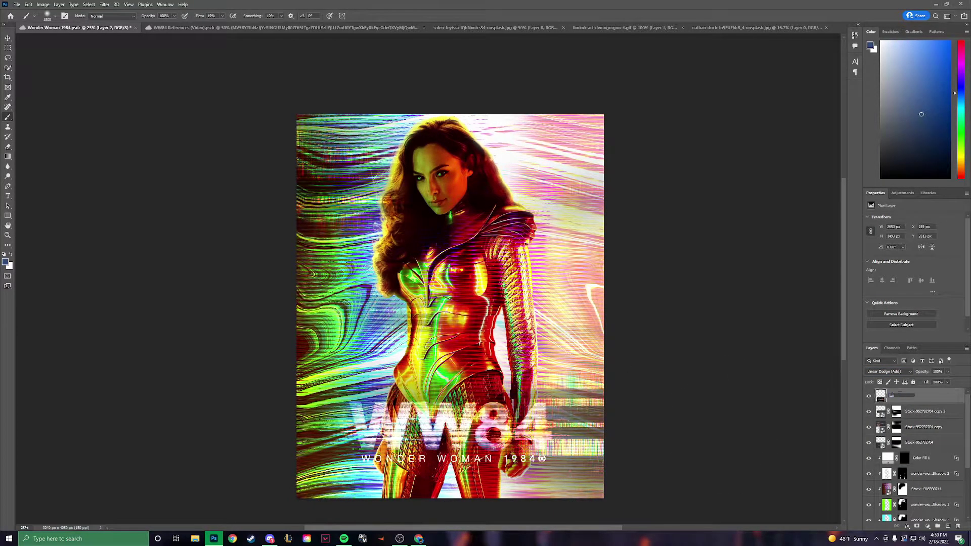
Step: Hide the logo layer, then enlarge the billing block and move it lower
{"action": "left_click", "coordinate": [869, 396]}
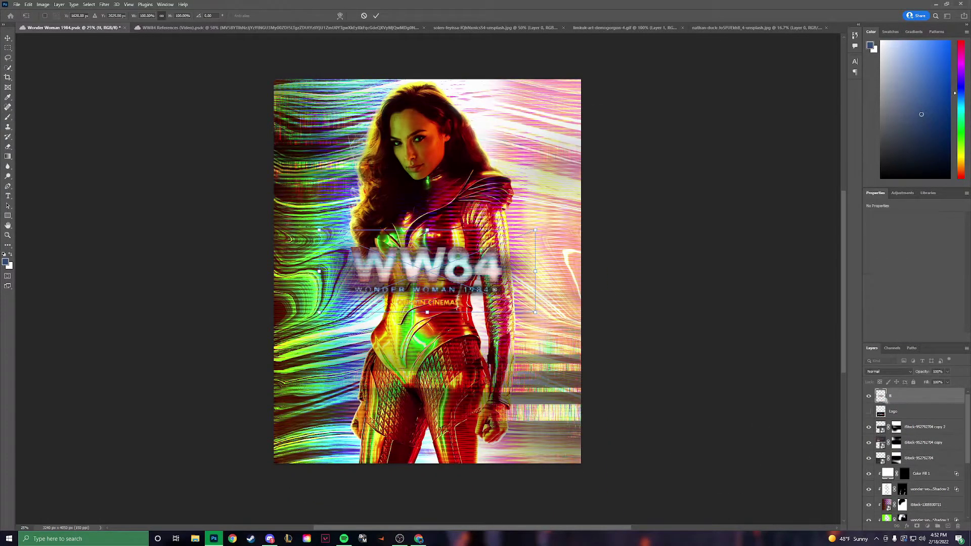
{"action": "left_click_drag", "start_coordinate": [428, 268], "coordinate": [429, 427]}
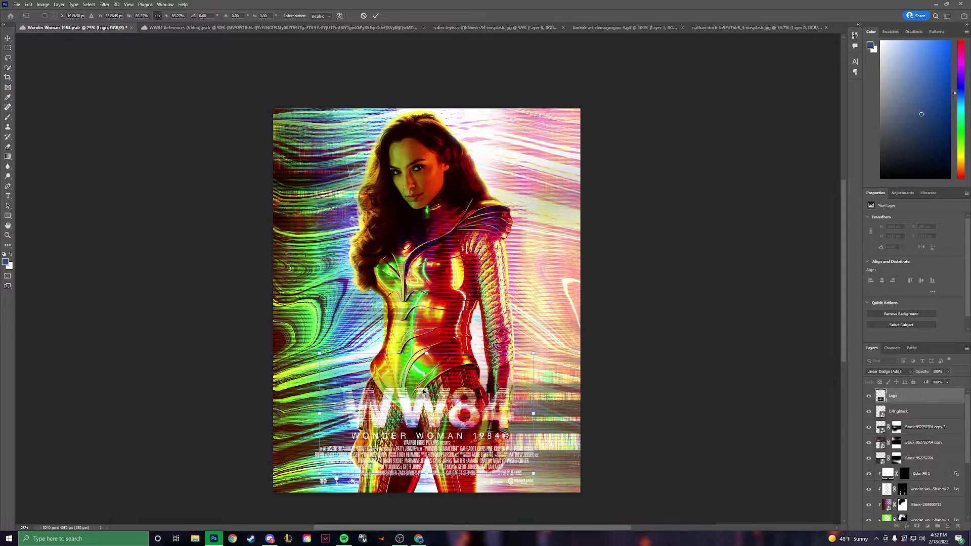
{"action": "key", "text": "Return"}
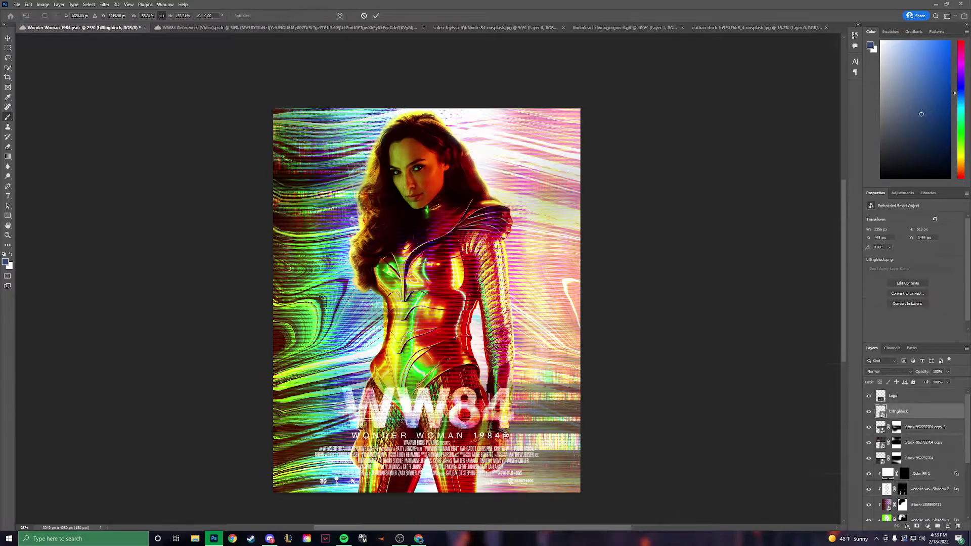
{"action": "left_click_drag", "start_coordinate": [426, 478], "coordinate": [425, 487]}
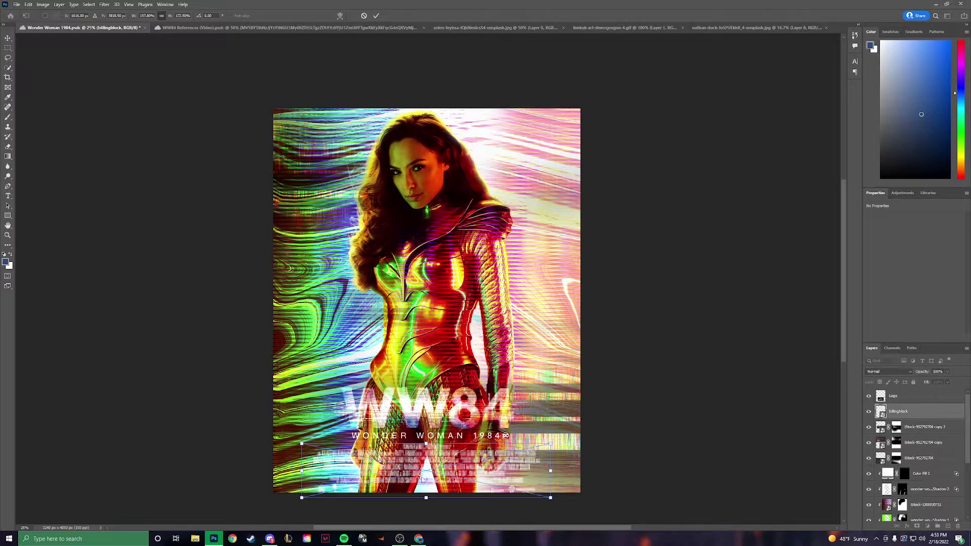
{"action": "scroll", "coordinate": [912, 478], "scroll_direction": "down", "scroll_amount": 3}
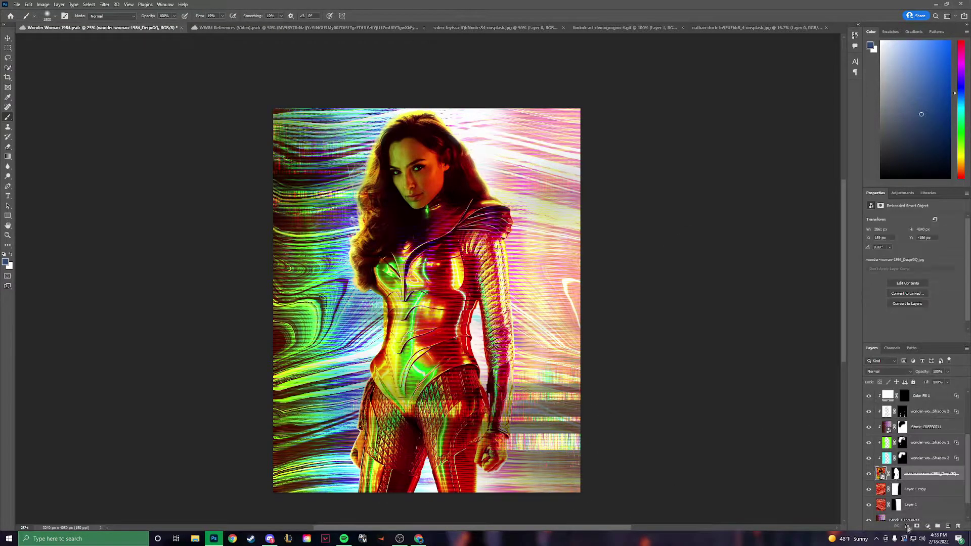
Step: Give the figure's second Inner Shadow a new colour and blend mode
{"action": "double_click", "coordinate": [907, 491]}
{"action": "left_click", "coordinate": [695, 201]}
{"action": "left_click", "coordinate": [855, 136]}
{"action": "left_click", "coordinate": [852, 130]}
{"action": "scroll", "coordinate": [832, 136], "scroll_direction": "down", "scroll_amount": 3}
{"action": "left_click", "coordinate": [832, 135]}
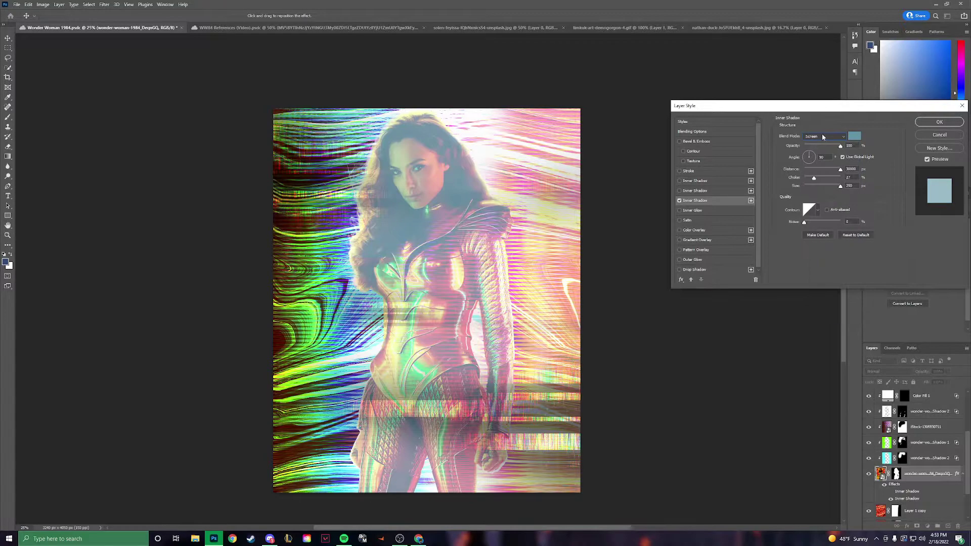
{"action": "left_click", "coordinate": [935, 126]}
Step: Split the effects into their own layer above Color Fill 1 and adjust its blending options
{"action": "right_click", "coordinate": [911, 491]}
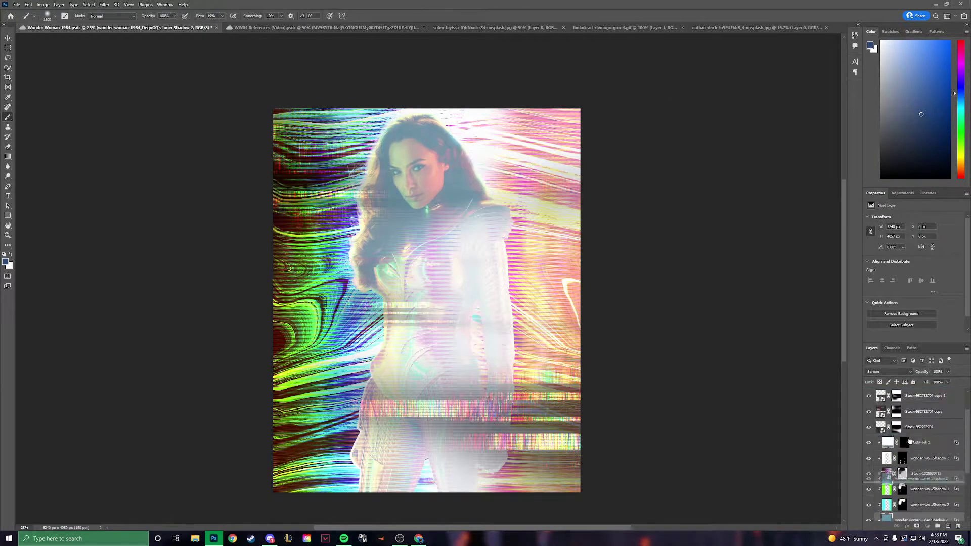
{"action": "left_click_drag", "start_coordinate": [922, 475], "coordinate": [920, 394]}
{"action": "double_click", "coordinate": [936, 443]}
{"action": "left_click_drag", "start_coordinate": [784, 258], "coordinate": [809, 256]}
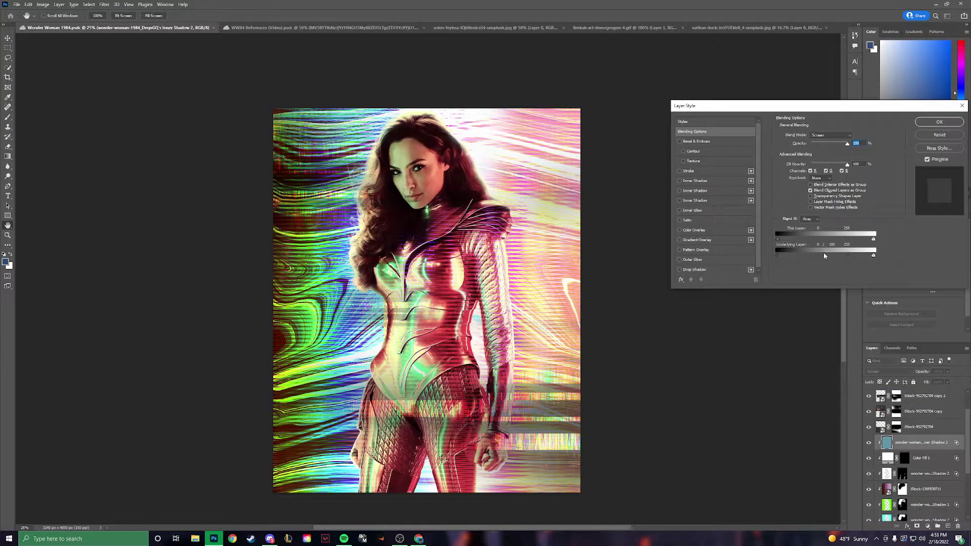
{"action": "left_click", "coordinate": [940, 122]}
Step: Mask the inner-shadow layer, revealing the glow only across the arm and torso
{"action": "left_click", "coordinate": [917, 526], "text": "alt"}
{"action": "key", "text": "b"}
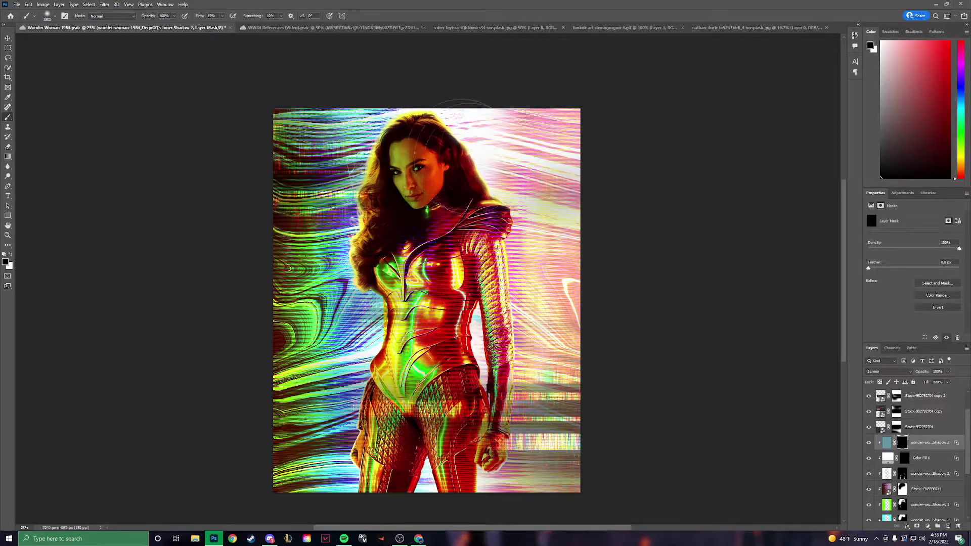
{"action": "key", "text": "x"}
{"action": "left_click_drag", "start_coordinate": [465, 183], "coordinate": [473, 400]}
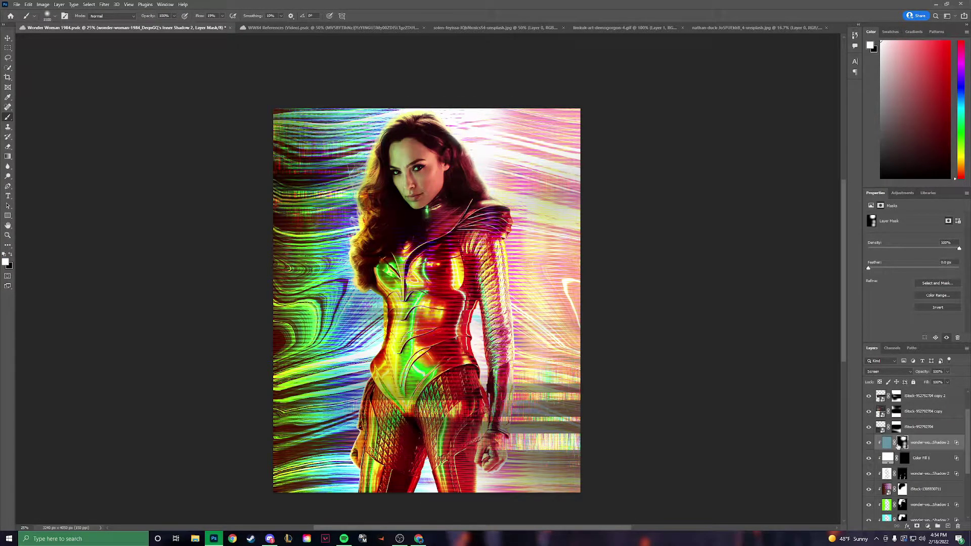
{"action": "key", "text": "x"}
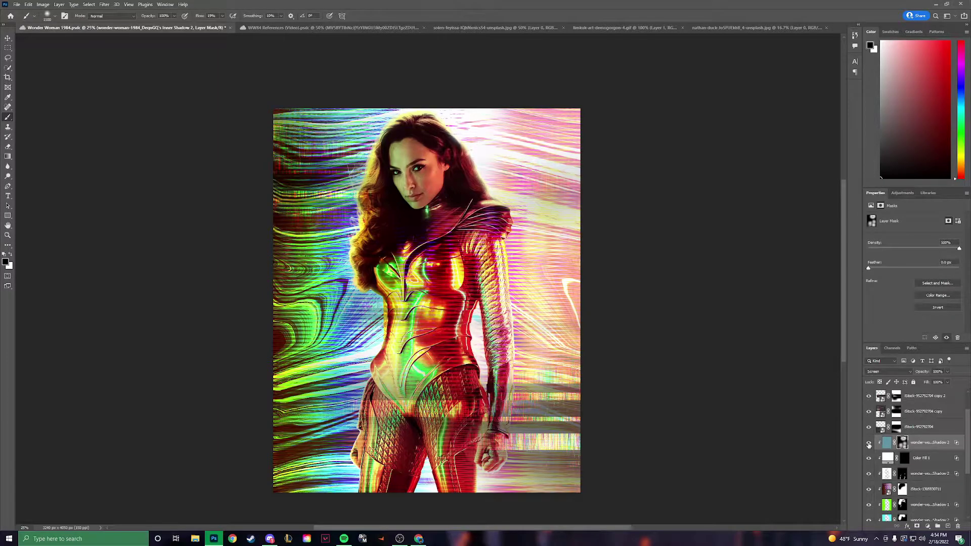
Step: Select the iStock copy 2 layer and start opening an image file
{"action": "scroll", "coordinate": [869, 444], "scroll_direction": "up", "scroll_amount": 2}
{"action": "left_click", "coordinate": [921, 427]}
{"action": "left_click", "coordinate": [17, 4]}
{"action": "left_click", "coordinate": [30, 24]}
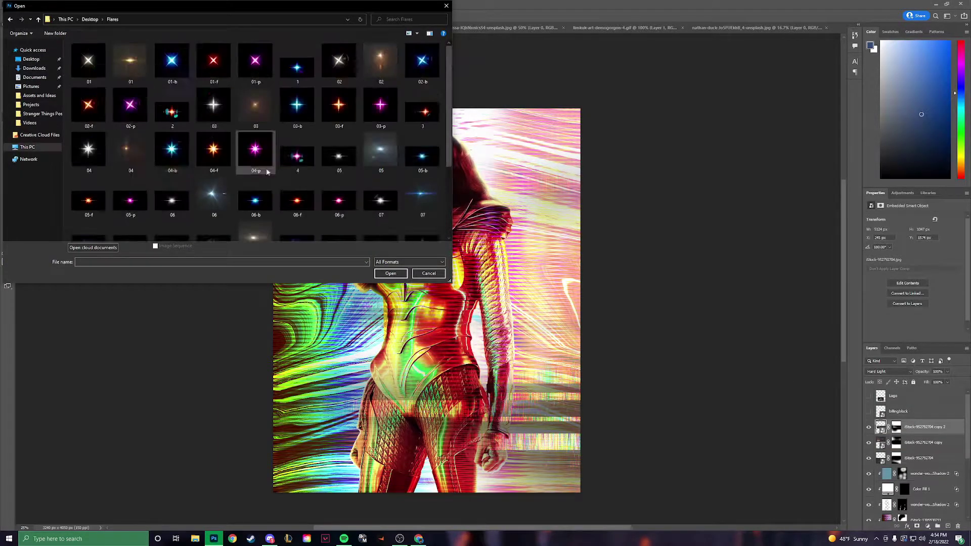
Step: Open flare 03.png from the Flares folder and paste it into the poster
{"action": "double_click", "coordinate": [381, 65]}
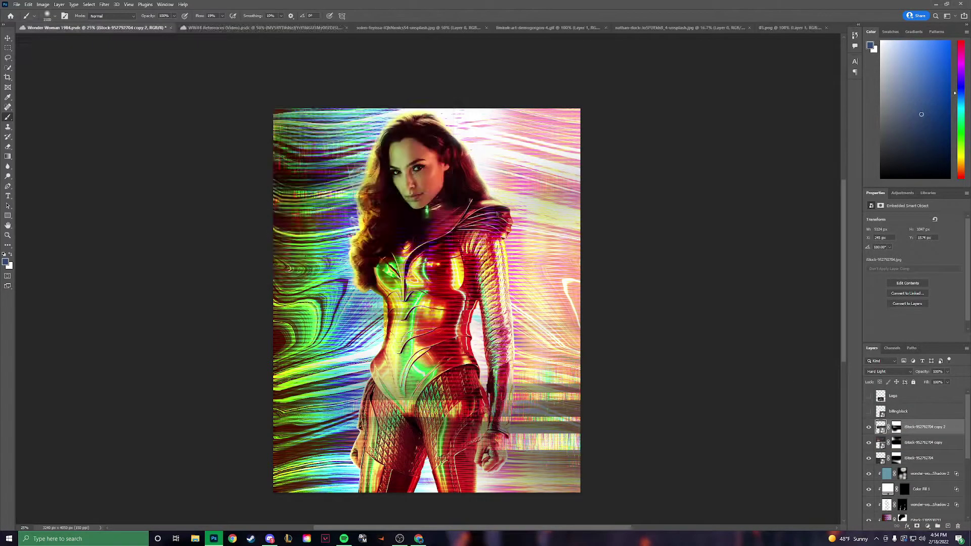
{"action": "key", "text": "ctrl+v"}
{"action": "key", "text": "ctrl+t"}
{"action": "mouse_move", "coordinate": [713, 152]}
{"action": "left_mouse_down"}
{"action": "mouse_move", "coordinate": [716, 225]}
{"action": "mouse_move", "coordinate": [519, 309]}
{"action": "left_mouse_up"}
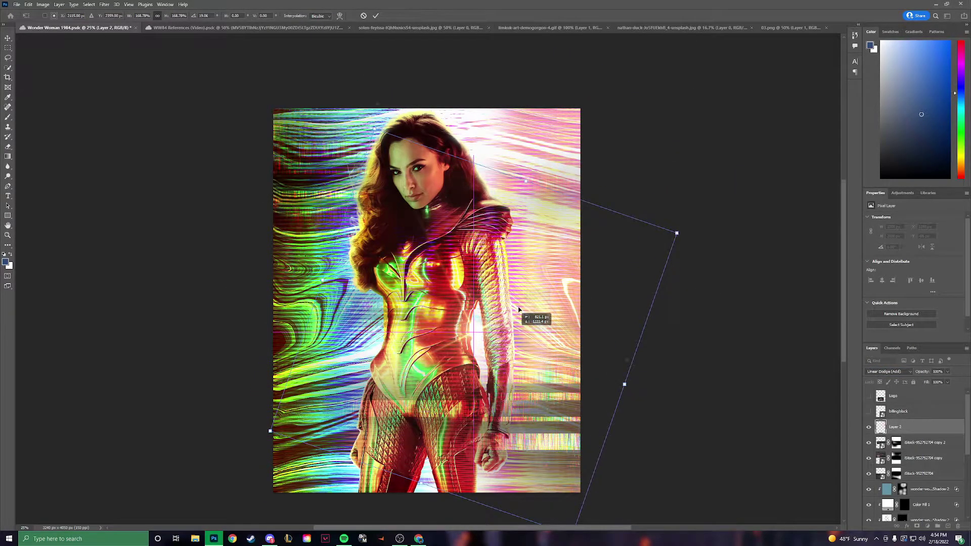
{"action": "key", "text": "Escape"}
Step: Resize the flare to about 47% over the figure and add a layer mask
{"action": "key", "text": "ctrl+t"}
{"action": "left_click_drag", "start_coordinate": [659, 514], "coordinate": [551, 382]}
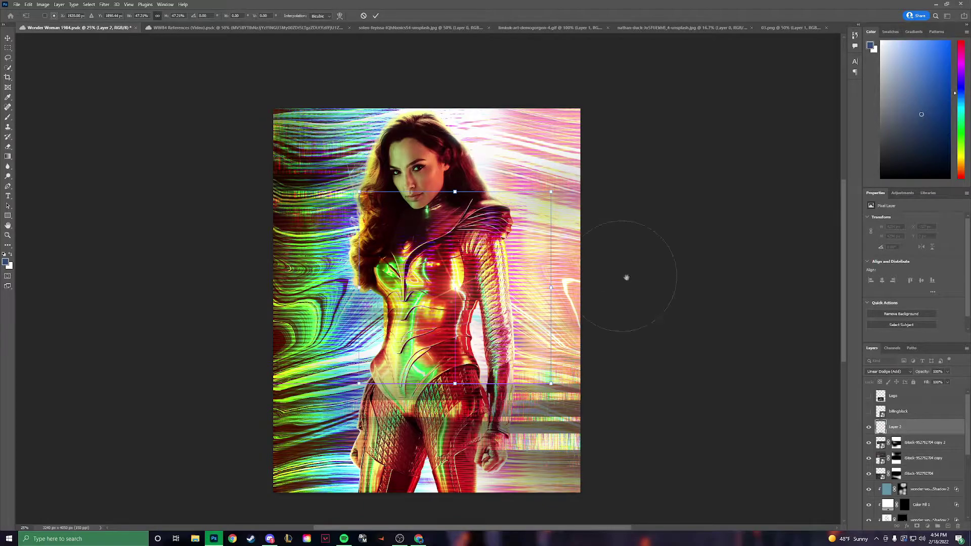
{"action": "key", "text": "Return"}
{"action": "key", "text": "b"}
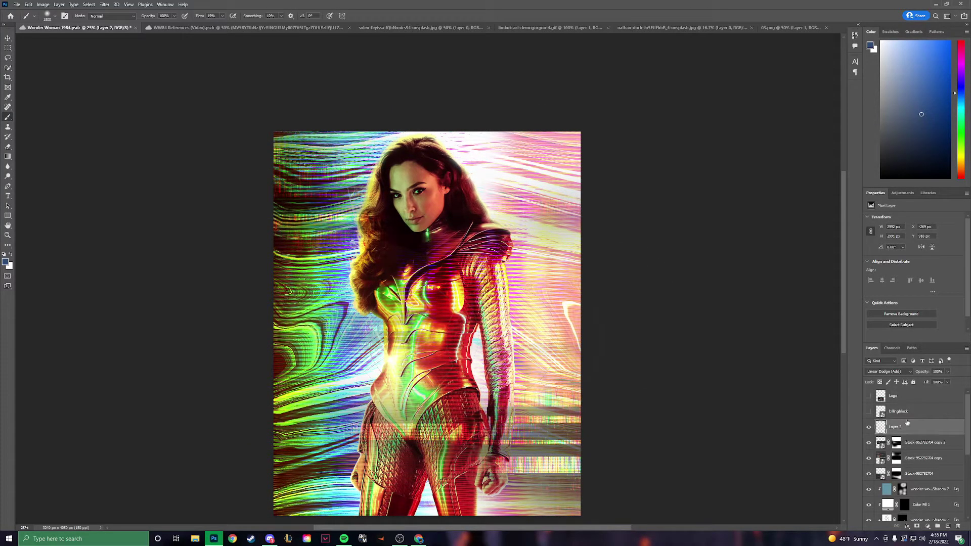
{"action": "left_click", "coordinate": [917, 526]}
{"action": "key", "text": "ctrl+t"}
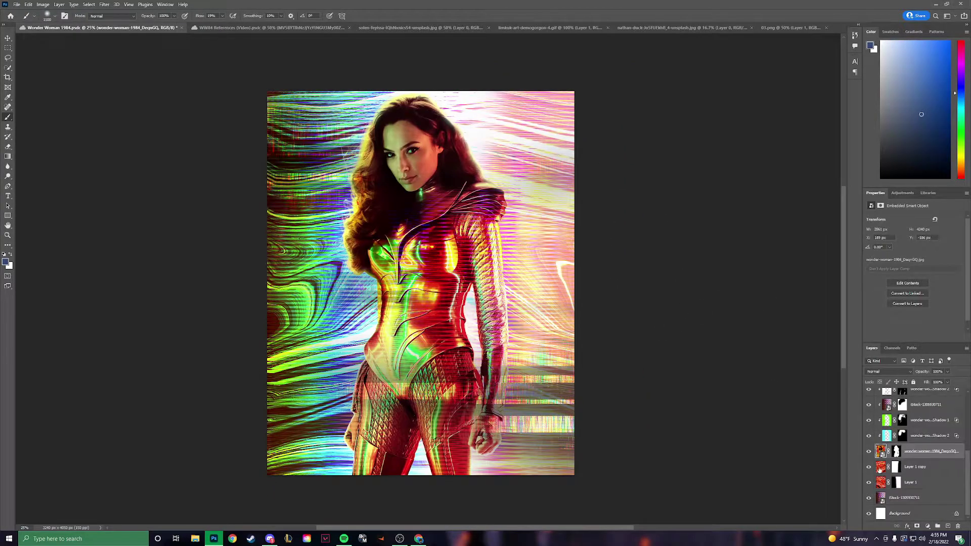
Step: Duplicate the figure and blacken the copy with Hue/Saturation Lightness -100
{"action": "key", "text": "ctrl+j"}
{"action": "key", "text": "ctrl+t"}
{"action": "key", "text": "Return"}
{"action": "key", "text": "ctrl+u"}
{"action": "type", "text": "-100"}
{"action": "left_click", "coordinate": [551, 140]}
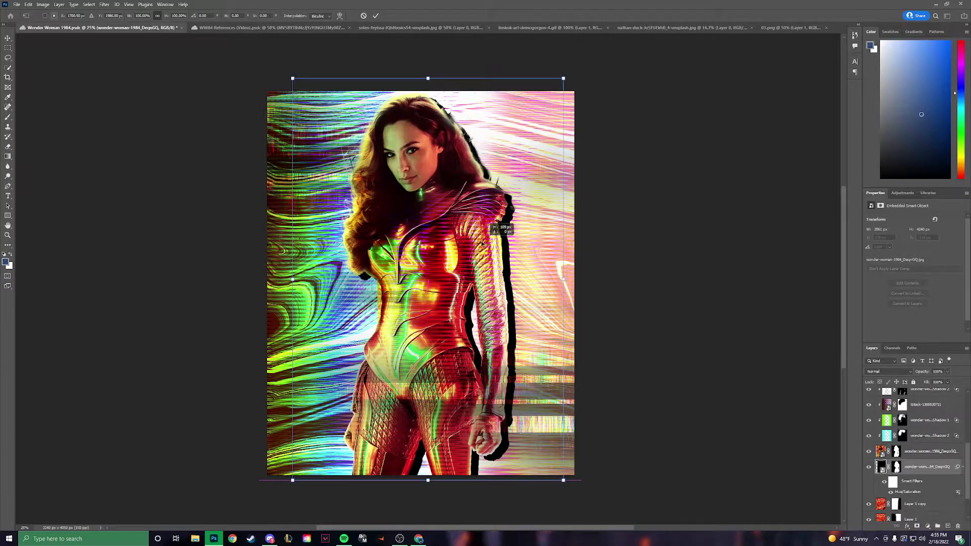
Step: Rasterize the shadow copy and soften it with Gaussian Blur
{"action": "right_click", "coordinate": [910, 467]}
{"action": "left_click", "coordinate": [890, 280]}
{"action": "left_click", "coordinate": [105, 4]}
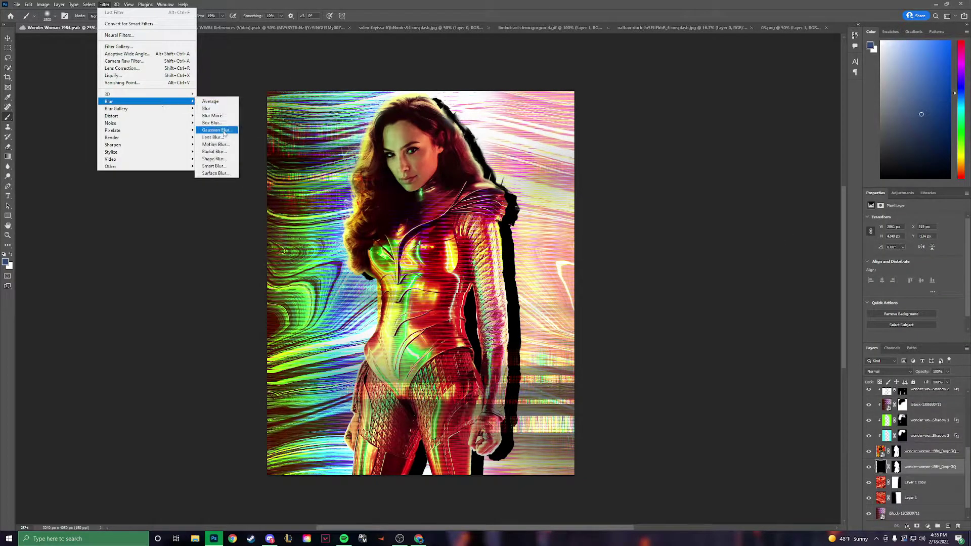
{"action": "left_click", "coordinate": [217, 130]}
{"action": "key", "text": "Return"}
Step: Lower the shadow's opacity and blur it further
{"action": "left_click_drag", "start_coordinate": [920, 373], "coordinate": [929, 373]}
{"action": "key", "text": "ctrl+t"}
{"action": "key", "text": "Return"}
{"action": "left_click", "coordinate": [104, 4]}
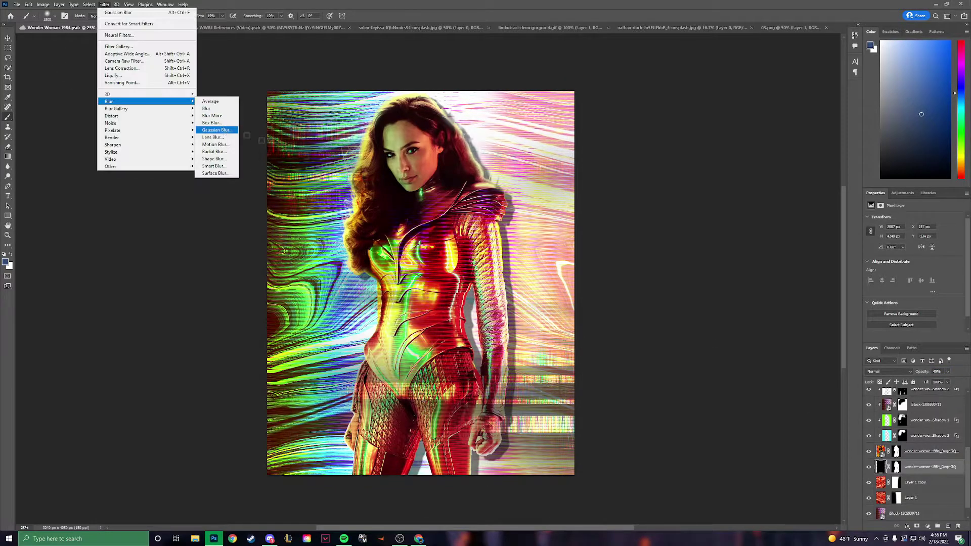
{"action": "left_click", "coordinate": [216, 130]}
{"action": "key", "text": "Return"}
Step: Nudge the shadow down and right, reset colours, and select Layer 1 copy
{"action": "key", "text": "ctrl+t"}
{"action": "left_click_drag", "start_coordinate": [496, 279], "coordinate": [509, 289]}
{"action": "key", "text": "Return"}
{"action": "key", "text": "b"}
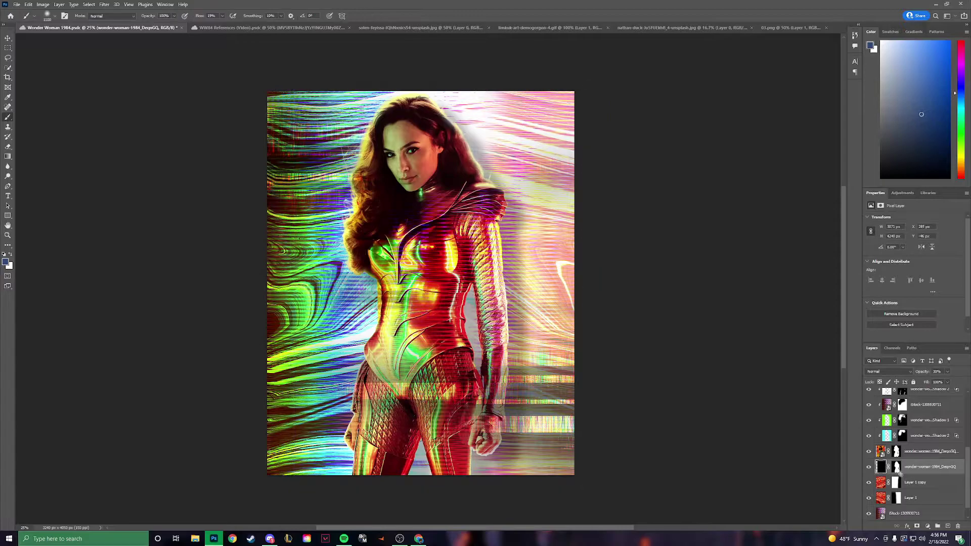
{"action": "key", "text": "d"}
{"action": "left_click", "coordinate": [869, 469]}
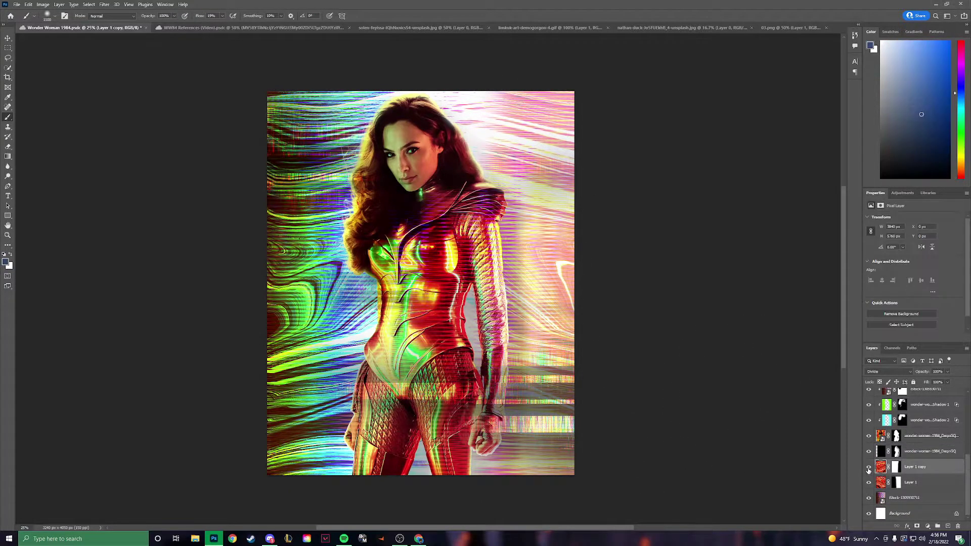
Step: Clip an Exposure adjustment at -3.11 to Layer 1 copy and invert its mask to black
{"action": "left_click", "coordinate": [928, 526]}
{"action": "left_click", "coordinate": [911, 414]}
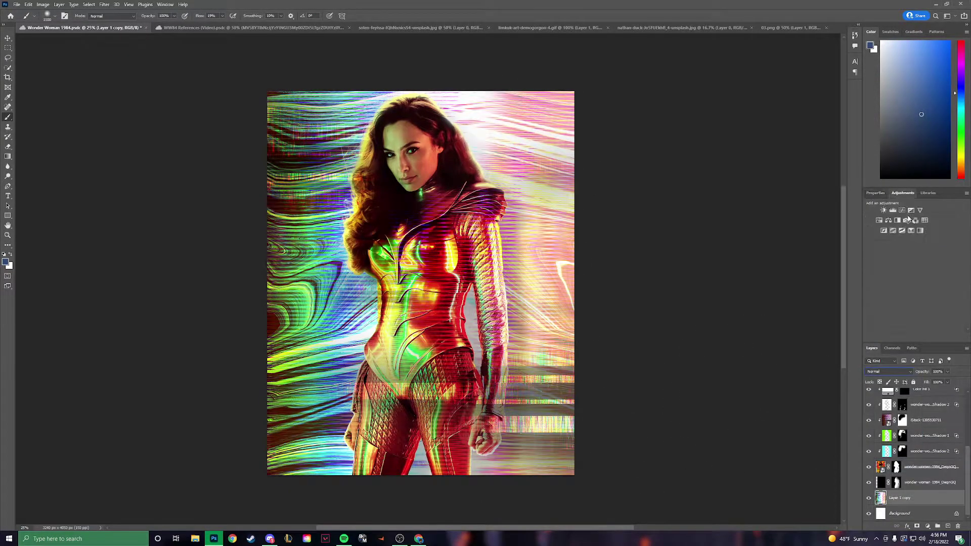
{"action": "left_click_drag", "start_coordinate": [915, 238], "coordinate": [892, 236]}
{"action": "key", "text": "ctrl+i"}
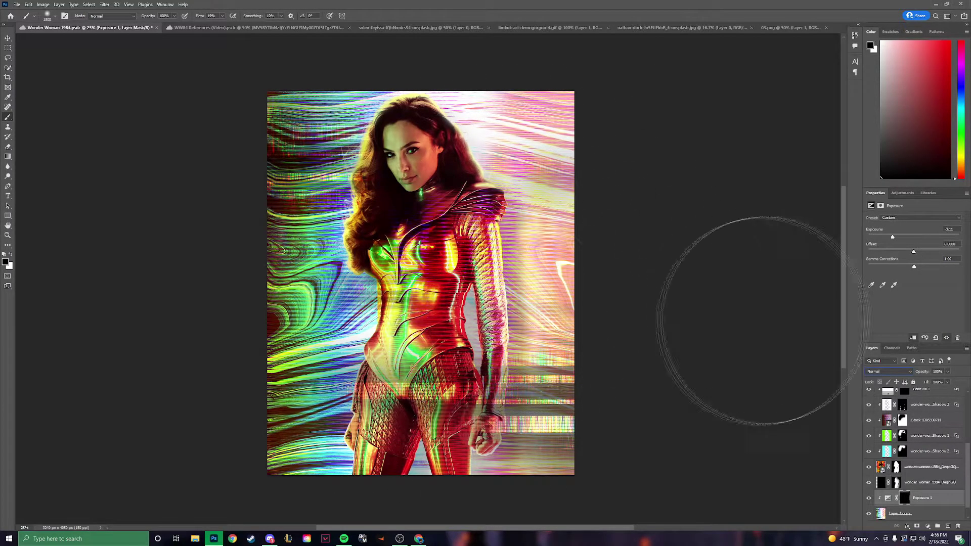
Step: Show the billing block and logo briefly, then hide them again
{"action": "scroll", "coordinate": [871, 413], "scroll_direction": "up", "scroll_amount": 5}
{"action": "left_click", "coordinate": [869, 411]}
{"action": "scroll", "coordinate": [911, 455], "scroll_direction": "down", "scroll_amount": 5}
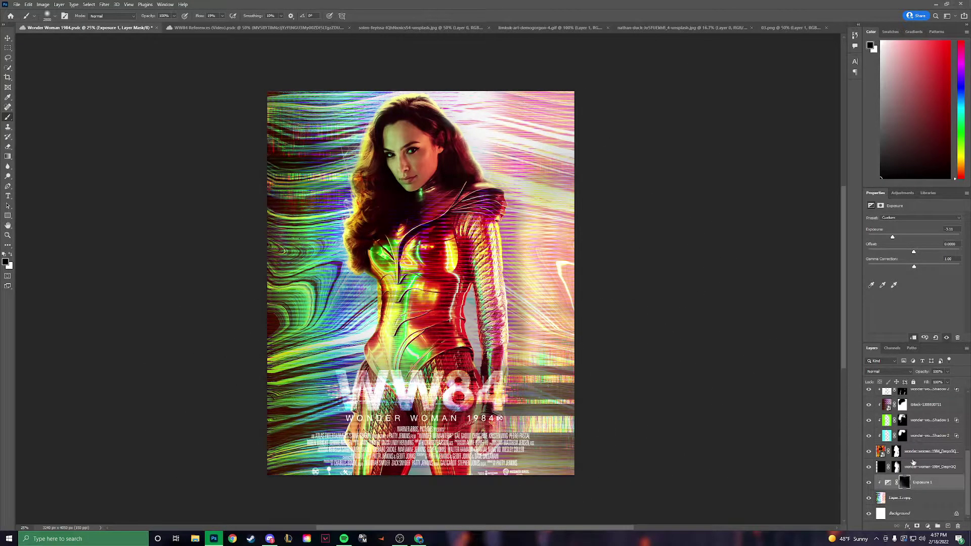
{"action": "scroll", "coordinate": [909, 455], "scroll_direction": "up", "scroll_amount": 5}
{"action": "left_click", "coordinate": [869, 412]}
{"action": "left_click", "coordinate": [923, 427]}
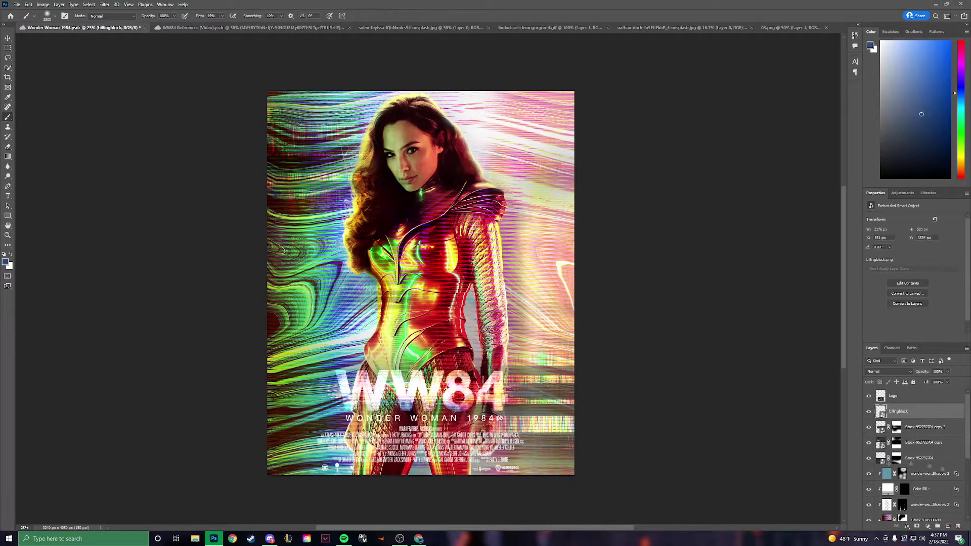
Step: Select the iStock-952792704 stripe layer and open its blend mode choices
{"action": "left_click", "coordinate": [869, 395]}
{"action": "scroll", "coordinate": [910, 455], "scroll_direction": "down", "scroll_amount": 5}
{"action": "left_click", "coordinate": [910, 481]}
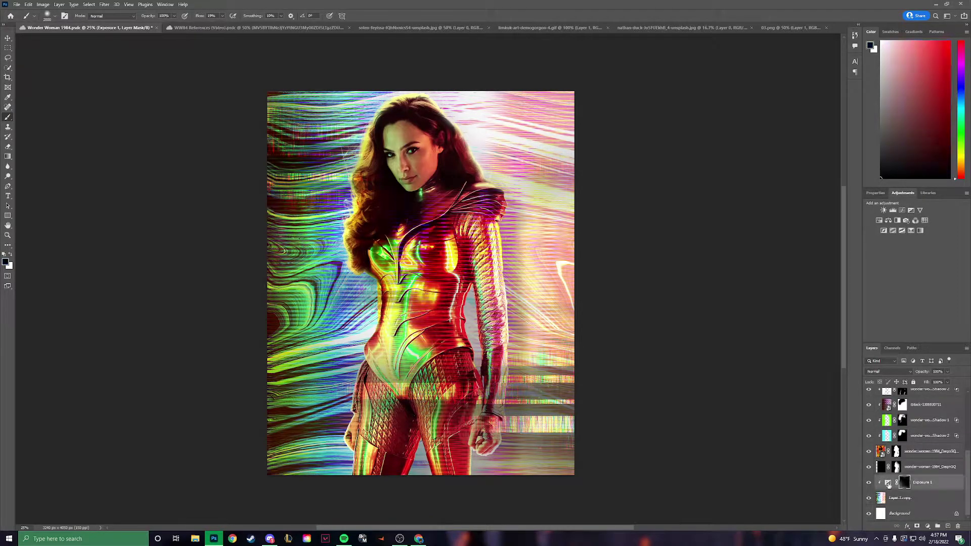
{"action": "scroll", "coordinate": [910, 455], "scroll_direction": "up", "scroll_amount": 5}
{"action": "left_click", "coordinate": [919, 457]}
{"action": "left_click", "coordinate": [889, 372]}
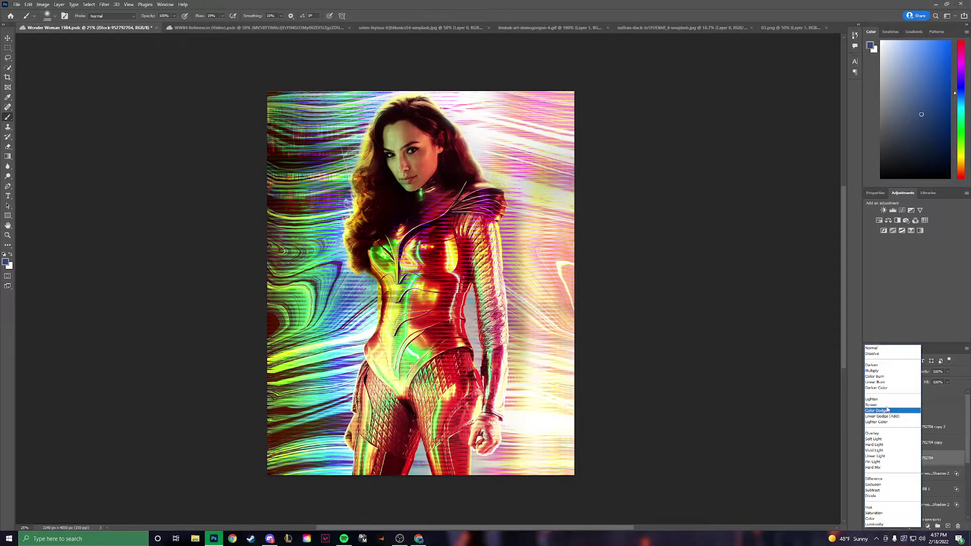
Step: Set the stripe layer to Hard Light with a mask, and paste a glitch image in Lighter Color
{"action": "left_click", "coordinate": [893, 445]}
{"action": "left_click", "coordinate": [917, 527]}
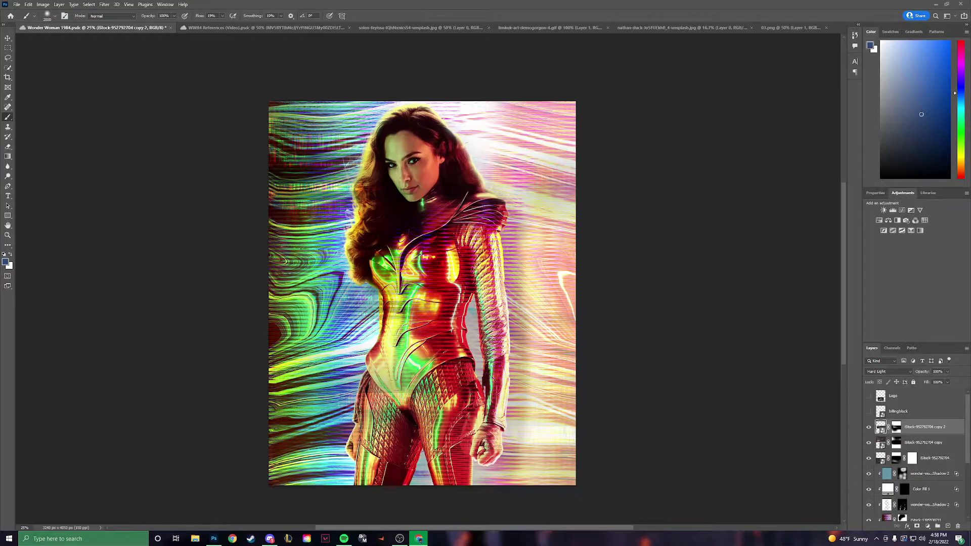
{"action": "key", "text": "ctrl+v"}
{"action": "key", "text": "ctrl+t"}
{"action": "left_click", "coordinate": [889, 371]}
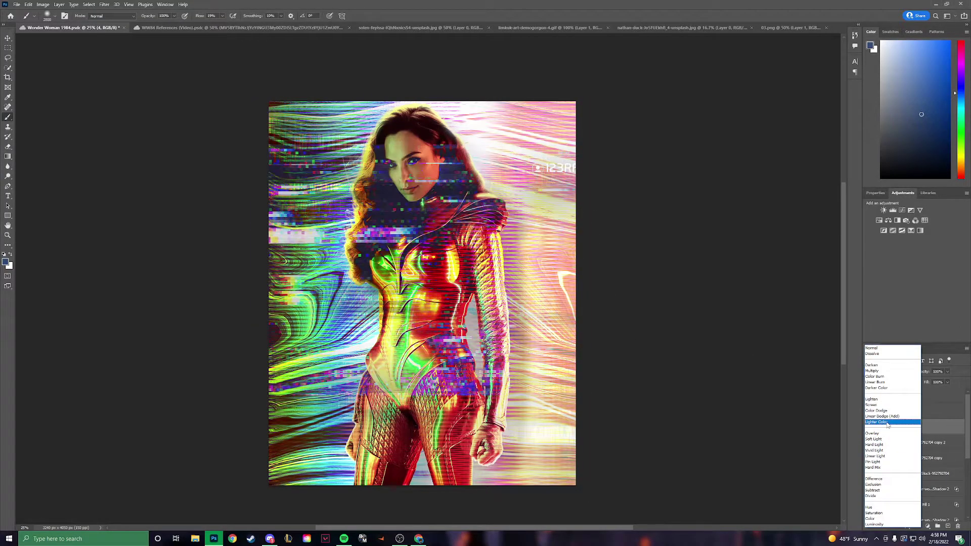
{"action": "left_click", "coordinate": [890, 436]}
Step: Stretch the glitch layer over the whole poster and mask it off the figure
{"action": "left_click_drag", "start_coordinate": [417, 190], "coordinate": [417, 103]}
{"action": "key", "text": "Return"}
{"action": "key", "text": "b"}
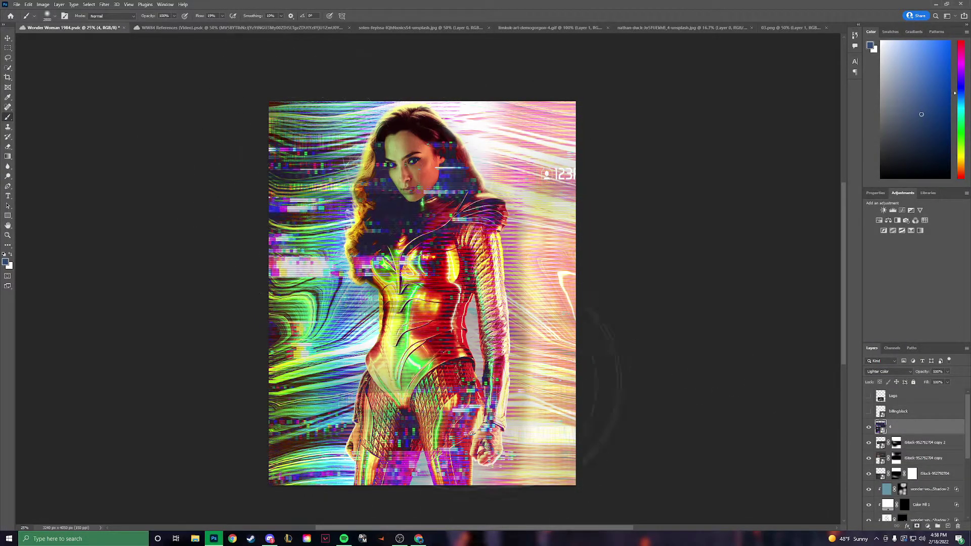
{"action": "left_click", "coordinate": [917, 526]}
{"action": "left_click", "coordinate": [405, 192]}
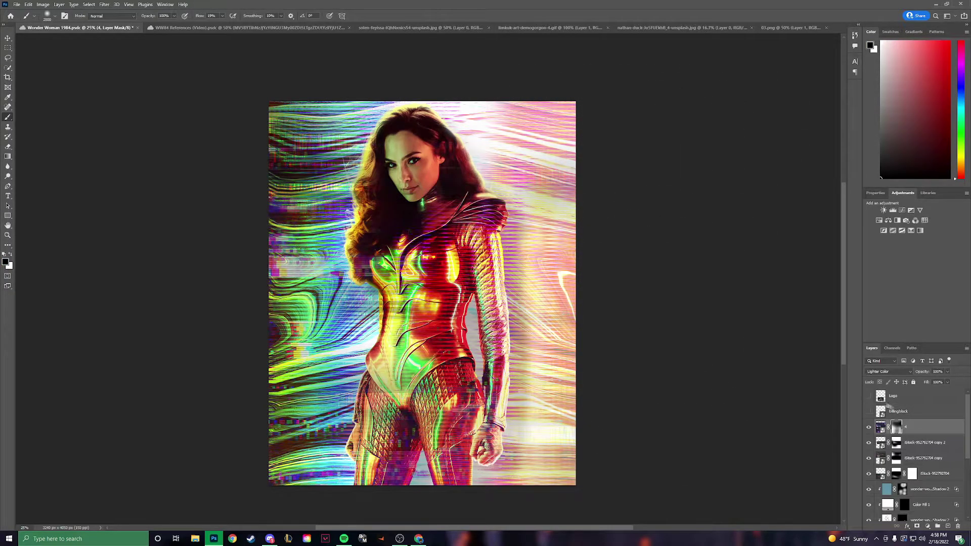
Step: Add a Color Lookup layer using FallColors.look at 82% opacity
{"action": "left_click", "coordinate": [924, 223]}
{"action": "left_click", "coordinate": [928, 219]}
{"action": "left_click", "coordinate": [911, 310]}
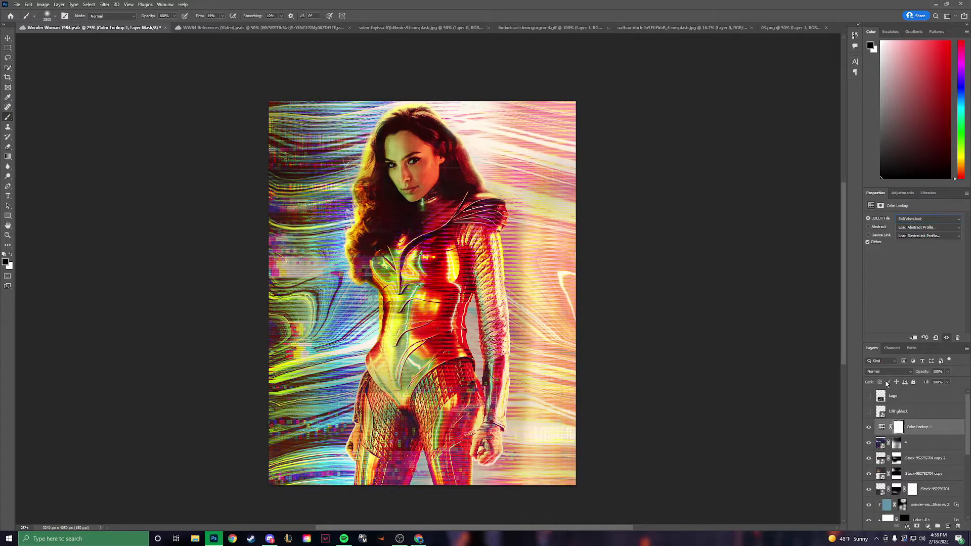
{"action": "left_click", "coordinate": [889, 371]}
{"action": "key", "text": "Escape"}
{"action": "left_click_drag", "start_coordinate": [928, 372], "coordinate": [921, 377]}
Step: Add a Brightness/Contrast layer with Contrast 26 and select Hue/Saturation 1
{"action": "left_click", "coordinate": [927, 526]}
{"action": "mouse_move", "coordinate": [914, 254]}
{"action": "left_mouse_down"}
{"action": "mouse_move", "coordinate": [926, 254]}
{"action": "mouse_move", "coordinate": [914, 241]}
{"action": "left_mouse_up"}
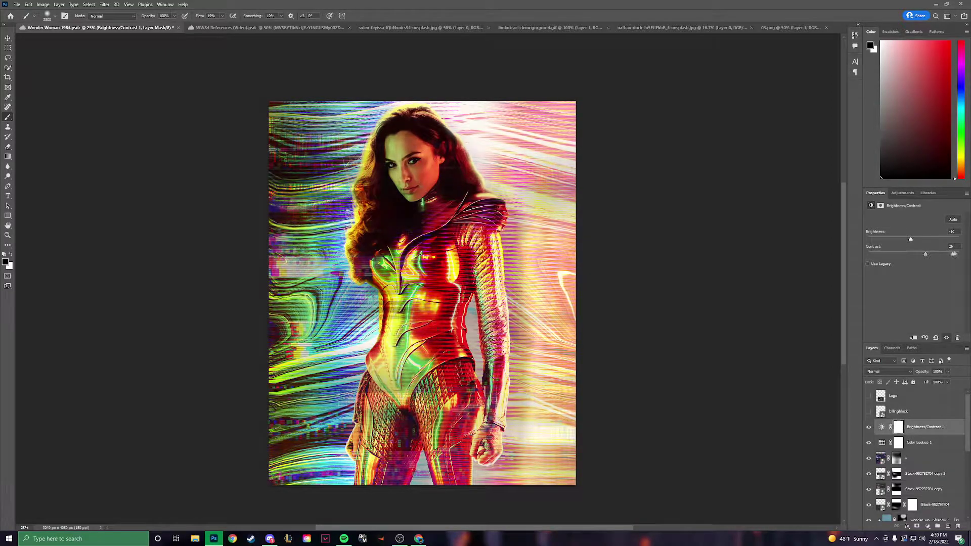
{"action": "scroll", "coordinate": [926, 456], "scroll_direction": "down", "scroll_amount": 3}
{"action": "left_click", "coordinate": [929, 460]}
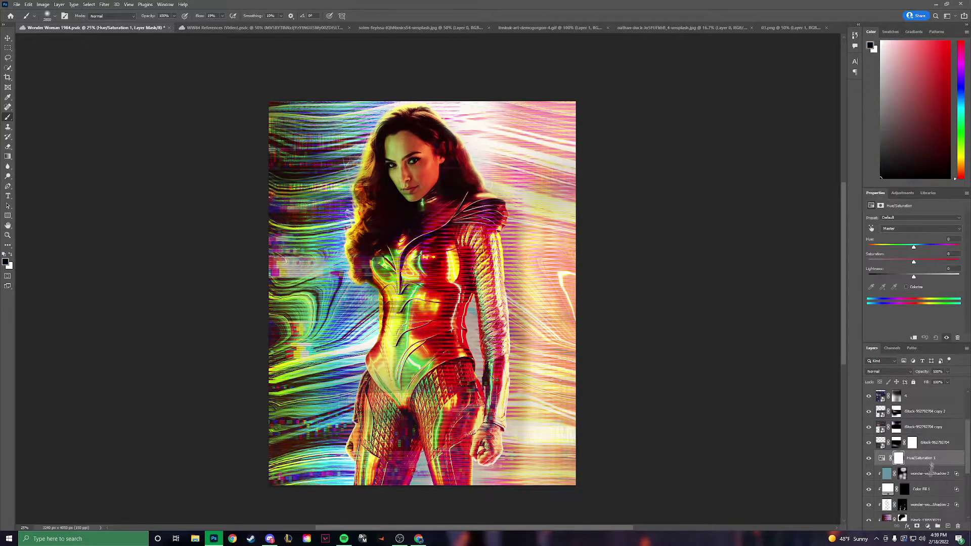
Step: Clip Hue/Saturation 1 to the layer below, set Lightness +100, and invert its mask
{"action": "key", "text": "ctrl+alt+g"}
{"action": "left_click_drag", "start_coordinate": [913, 277], "coordinate": [959, 277]}
{"action": "key", "text": "ctrl+i"}
{"action": "scroll", "coordinate": [517, 237], "scroll_direction": "up", "scroll_amount": 4}
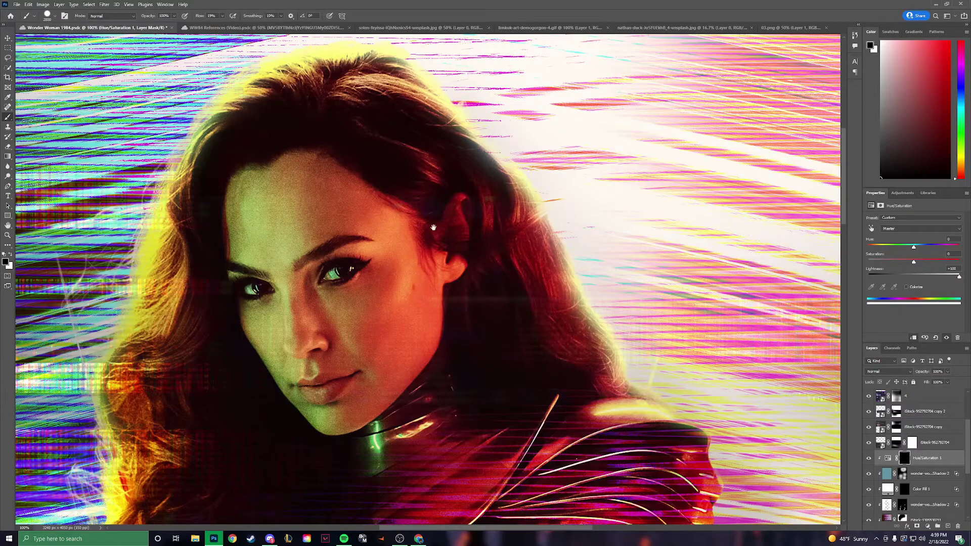
{"action": "scroll", "coordinate": [517, 236], "scroll_direction": "up", "scroll_amount": 5}
Step: Paint a thin white rim along the jawline and neck with a small brush
{"action": "key", "text": "bracketleft"}
{"action": "key", "text": "bracketleft"}
{"action": "key", "text": "bracketleft"}
{"action": "key", "text": "x"}
{"action": "left_click_drag", "start_coordinate": [538, 152], "coordinate": [354, 444]}
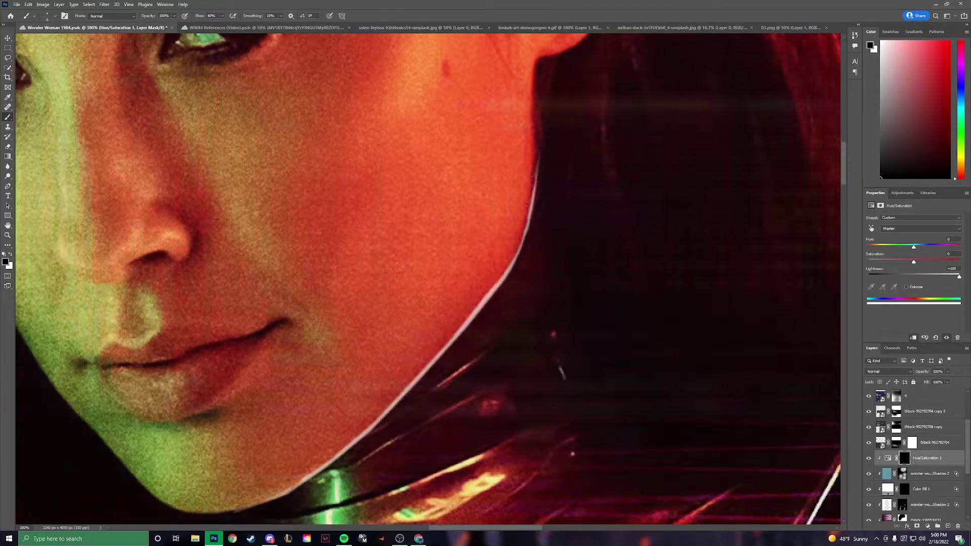
{"action": "left_click_drag", "start_coordinate": [494, 291], "coordinate": [534, 172]}
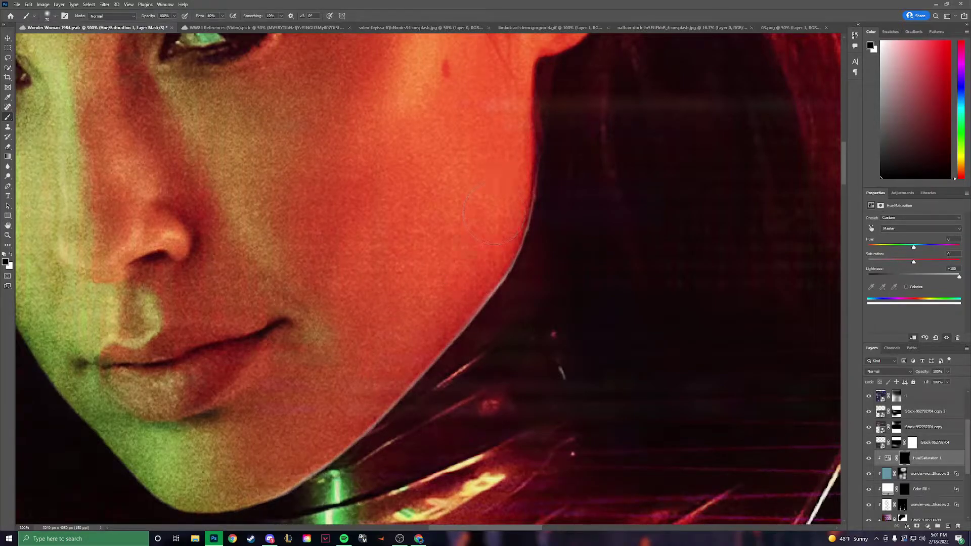
{"action": "key", "text": "ctrl+minus"}
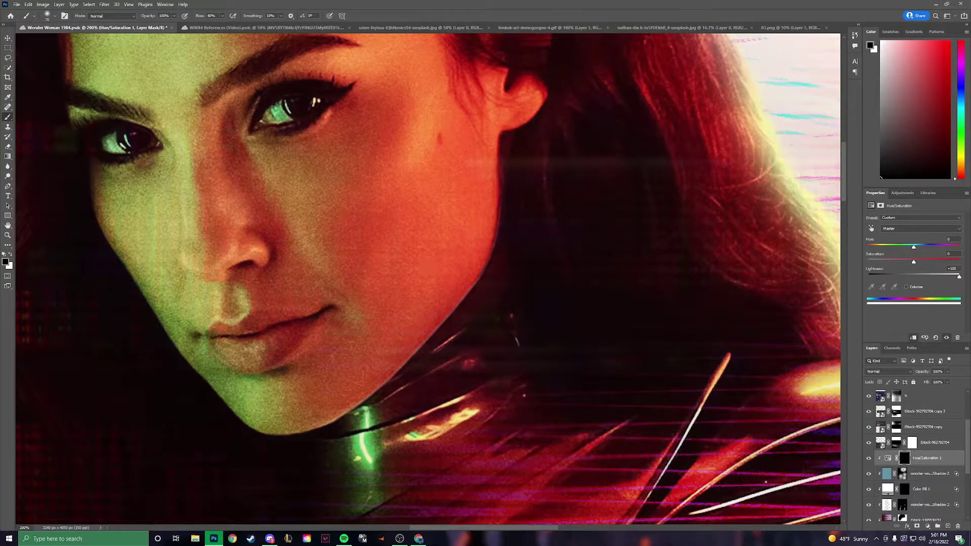
{"action": "key", "text": "ctrl+minus"}
{"action": "key", "text": "ctrl+minus"}
{"action": "key", "text": "ctrl+minus"}
{"action": "key", "text": "ctrl+minus"}
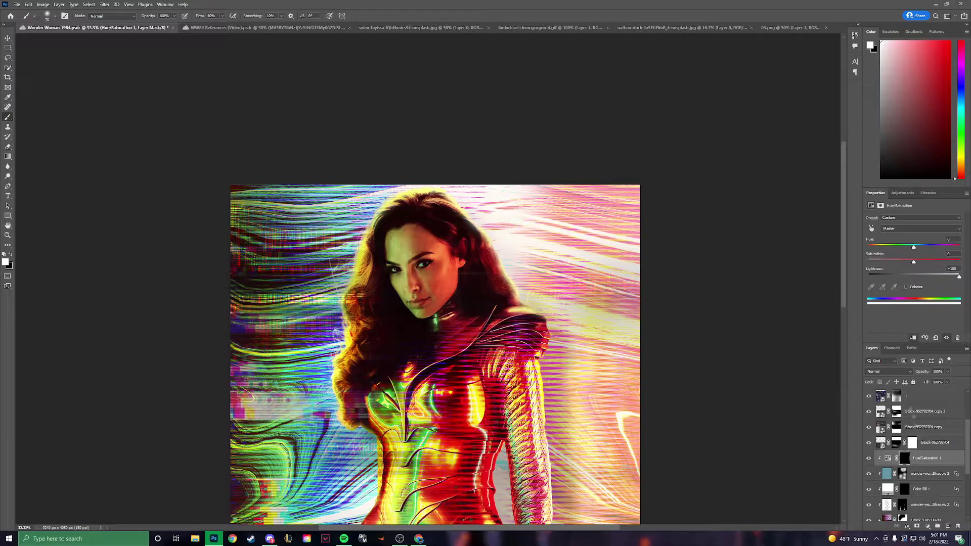
Step: Set Exposure to -1.22, invert its mask, and paint the darkening onto hair and face
{"action": "left_click_drag", "start_coordinate": [913, 238], "coordinate": [906, 237]}
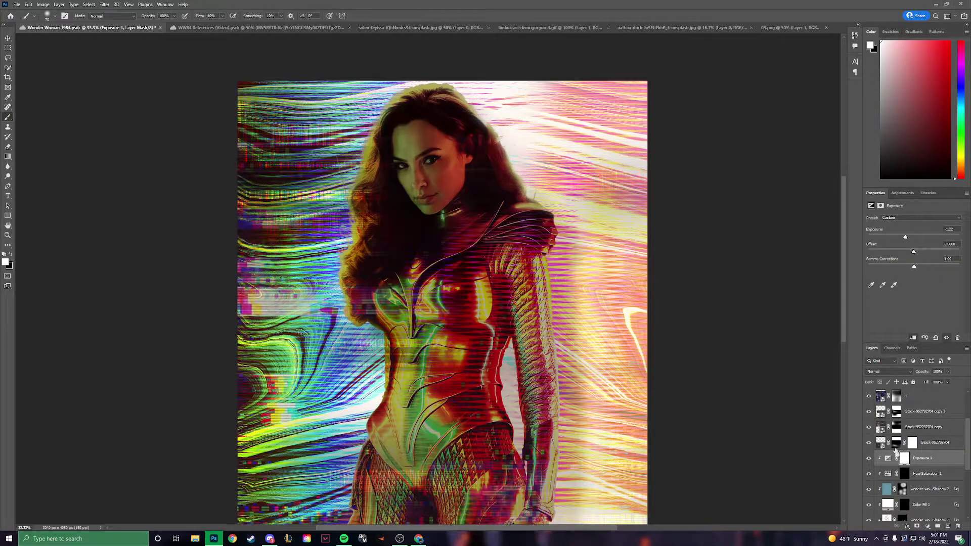
{"action": "key", "text": "ctrl+i"}
{"action": "mouse_move", "coordinate": [466, 187]}
{"action": "left_mouse_down"}
{"action": "mouse_move", "coordinate": [399, 243]}
{"action": "mouse_move", "coordinate": [371, 192]}
{"action": "mouse_move", "coordinate": [435, 116]}
{"action": "left_mouse_up"}
{"action": "key", "text": "x"}
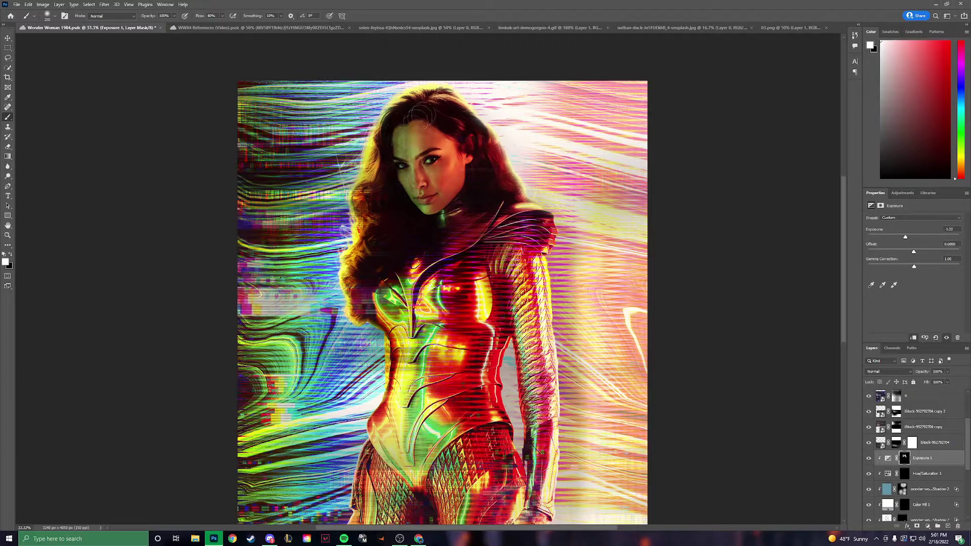
{"action": "key", "text": "x"}
{"action": "left_click_drag", "start_coordinate": [405, 192], "coordinate": [400, 127]}
{"action": "key", "text": "x"}
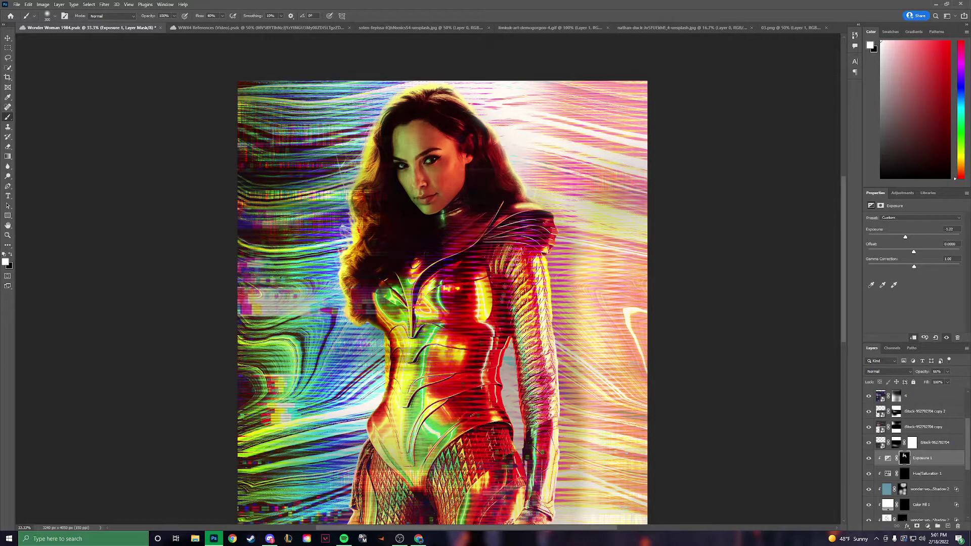
{"action": "scroll", "coordinate": [442, 278], "scroll_direction": "down", "scroll_amount": 3}
{"action": "key", "text": "x"}
{"action": "key", "text": "ctrl+minus"}
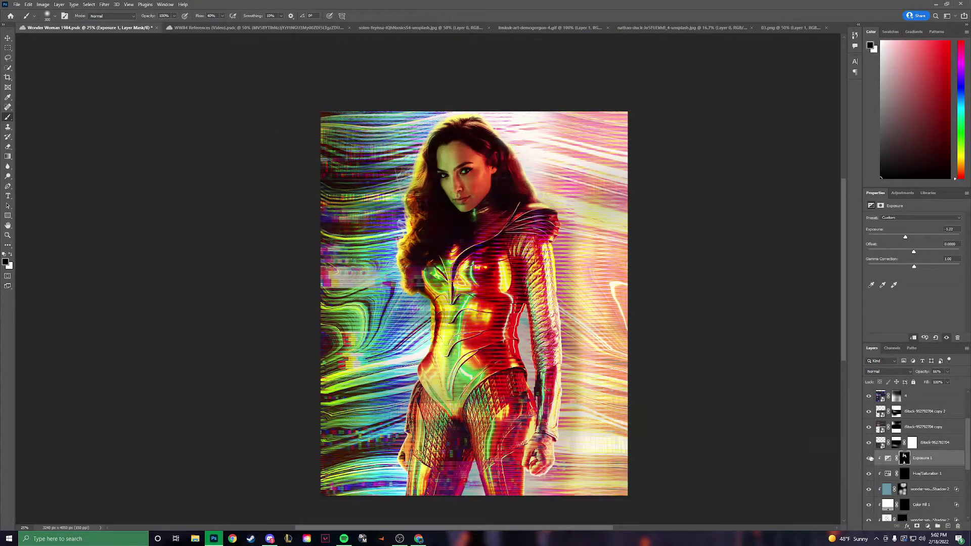
Step: Duplicate the adjustment as Exposure 2 and invert its mask to black
{"action": "right_click", "coordinate": [890, 457]}
{"action": "double_click", "coordinate": [946, 458]}
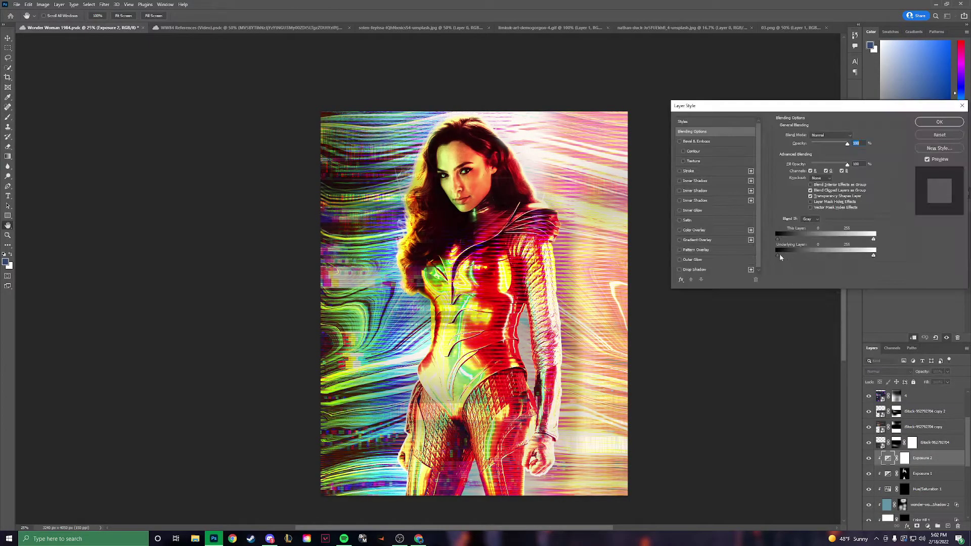
{"action": "left_click", "coordinate": [939, 122]}
{"action": "key", "text": "b"}
{"action": "key", "text": "d"}
{"action": "key", "text": "ctrl+i"}
{"action": "key", "text": "x"}
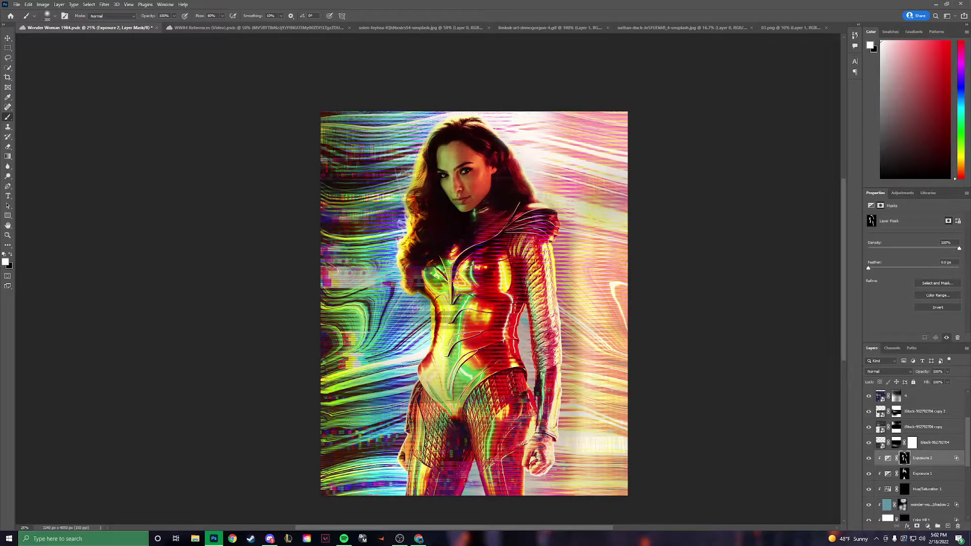
{"action": "left_click_drag", "start_coordinate": [611, 404], "coordinate": [602, 415]}
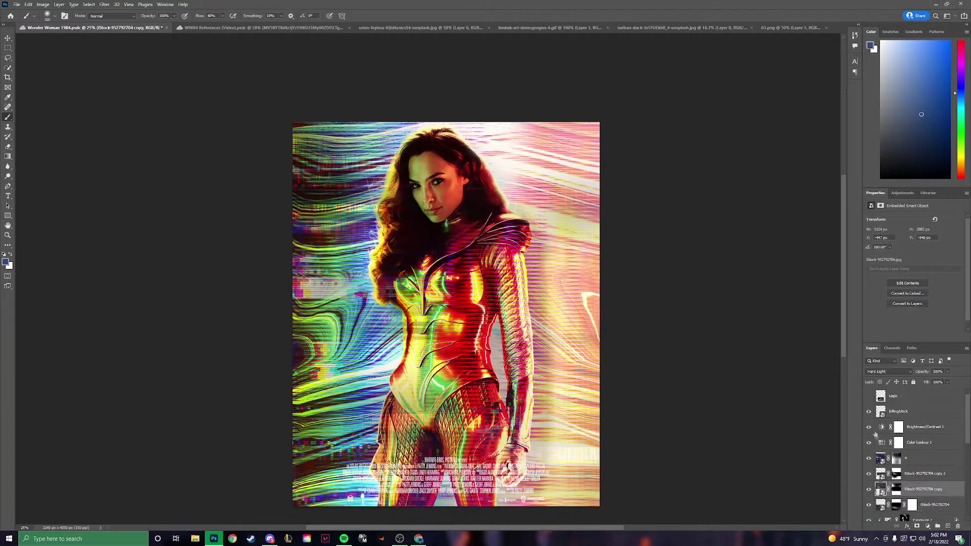
Step: Toggle the WW84 logo layer's visibility, then select the cut-out figure layer
{"action": "left_click", "coordinate": [869, 397]}
{"action": "left_click", "coordinate": [870, 397]}
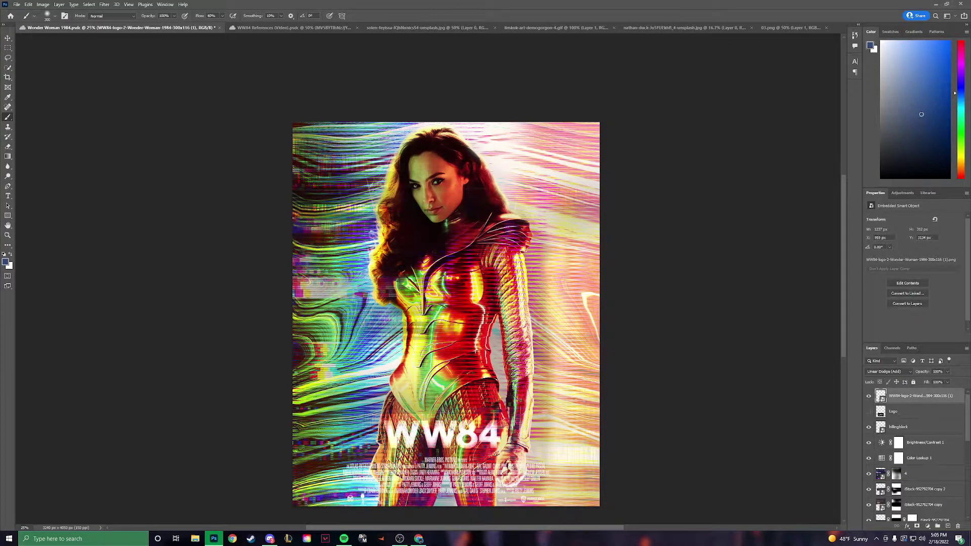
{"action": "key", "text": "alt+bracketleft"}
{"action": "key", "text": "alt+bracketleft"}
{"action": "key", "text": "alt+bracketleft"}
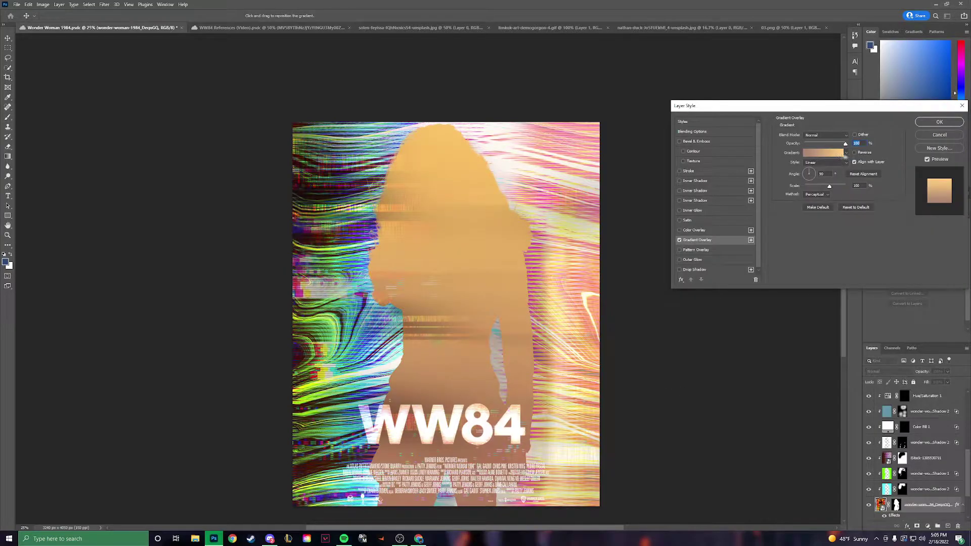
Step: Give the figure an Iridescent pink-to-cyan Gradient Overlay at scale 72
{"action": "left_click", "coordinate": [823, 152]}
{"action": "left_click", "coordinate": [588, 158]}
{"action": "left_click", "coordinate": [622, 171]}
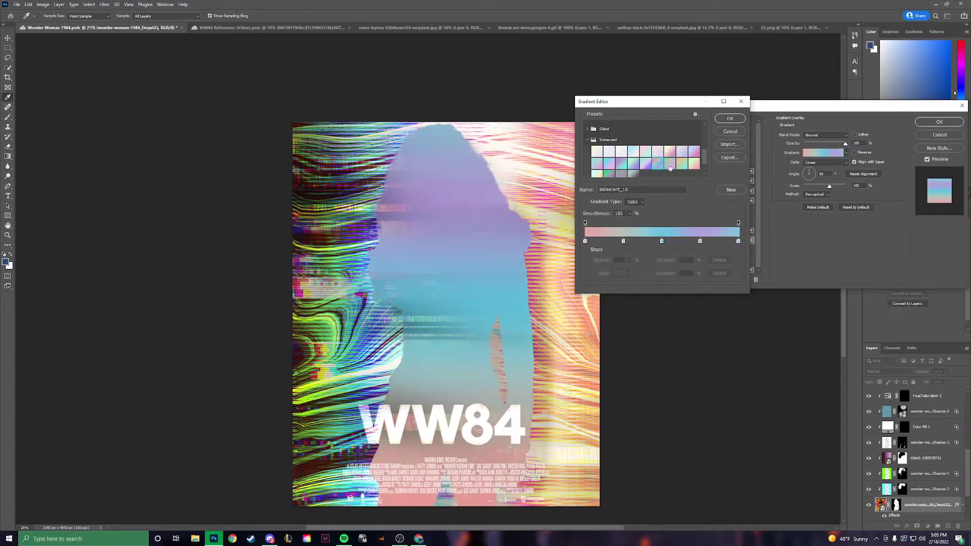
{"action": "left_click", "coordinate": [730, 118]}
{"action": "left_click_drag", "start_coordinate": [814, 186], "coordinate": [821, 186]}
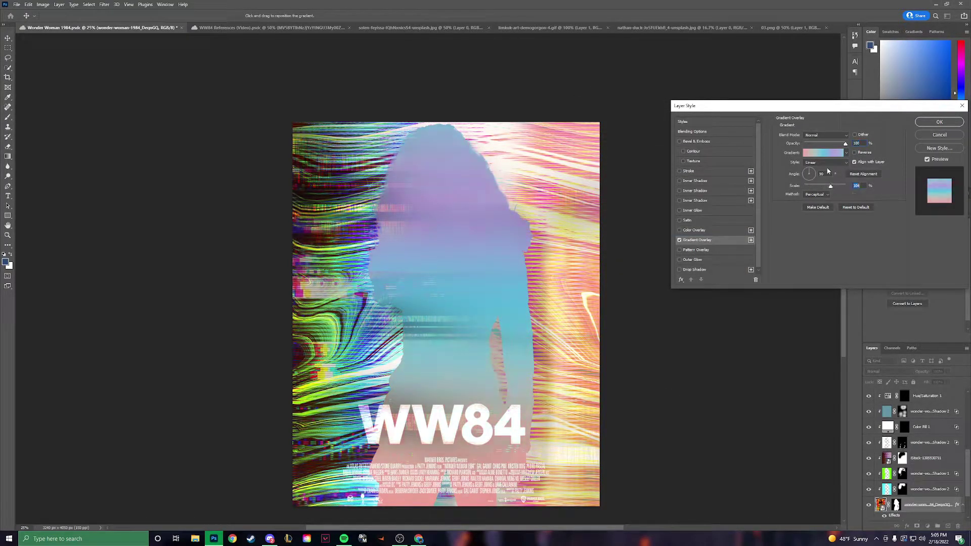
{"action": "left_click", "coordinate": [825, 135]}
{"action": "left_click", "coordinate": [820, 209]}
{"action": "left_click", "coordinate": [826, 135]}
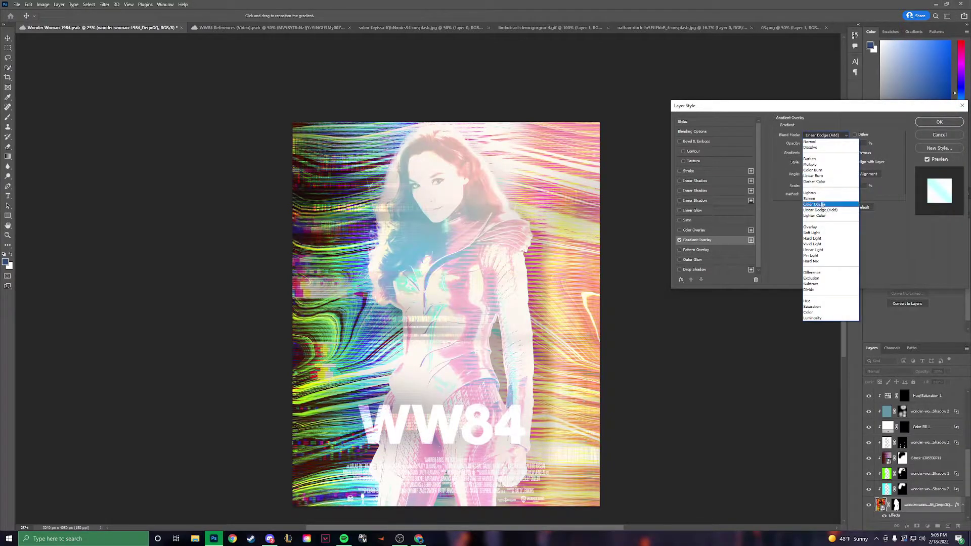
{"action": "left_click", "coordinate": [822, 205]}
{"action": "left_click", "coordinate": [826, 136]}
{"action": "left_click", "coordinate": [821, 210]}
{"action": "left_click", "coordinate": [939, 122]}
Step: Split the gradient into its own Gradient Fill layer above Exposure 2, blended in Color Burn
{"action": "right_click", "coordinate": [957, 505]}
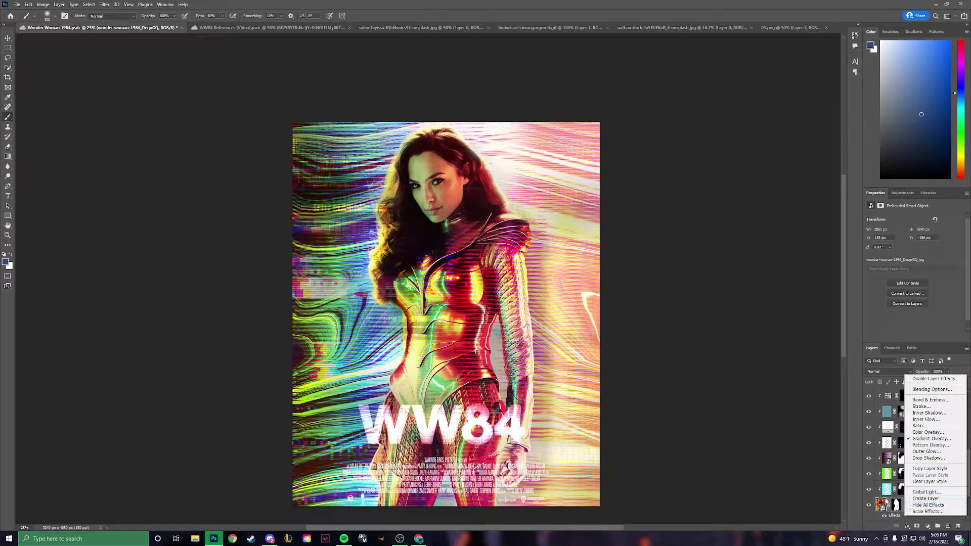
{"action": "left_click", "coordinate": [926, 499]}
{"action": "left_click_drag", "start_coordinate": [913, 427], "coordinate": [868, 429]}
{"action": "left_click", "coordinate": [889, 371]}
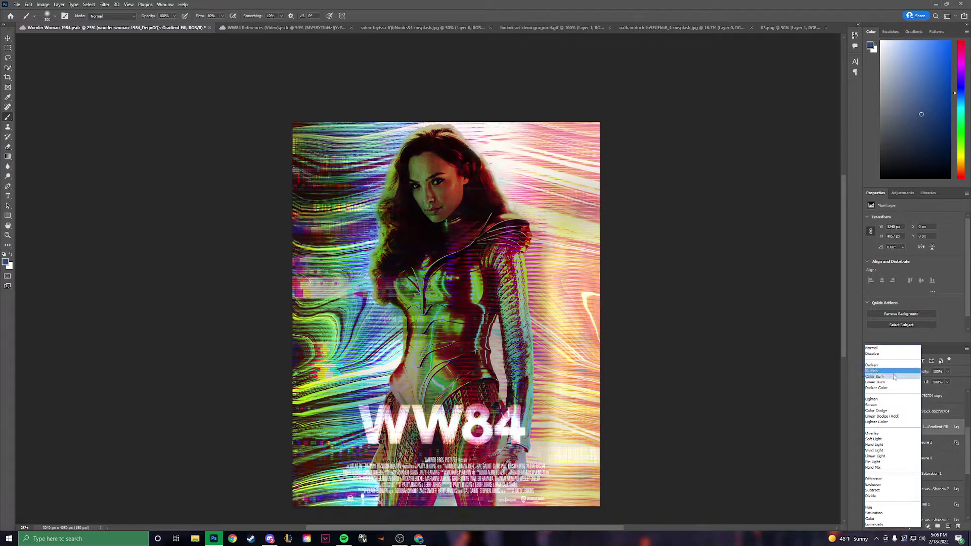
{"action": "left_click", "coordinate": [893, 375]}
{"action": "double_click", "coordinate": [933, 435]}
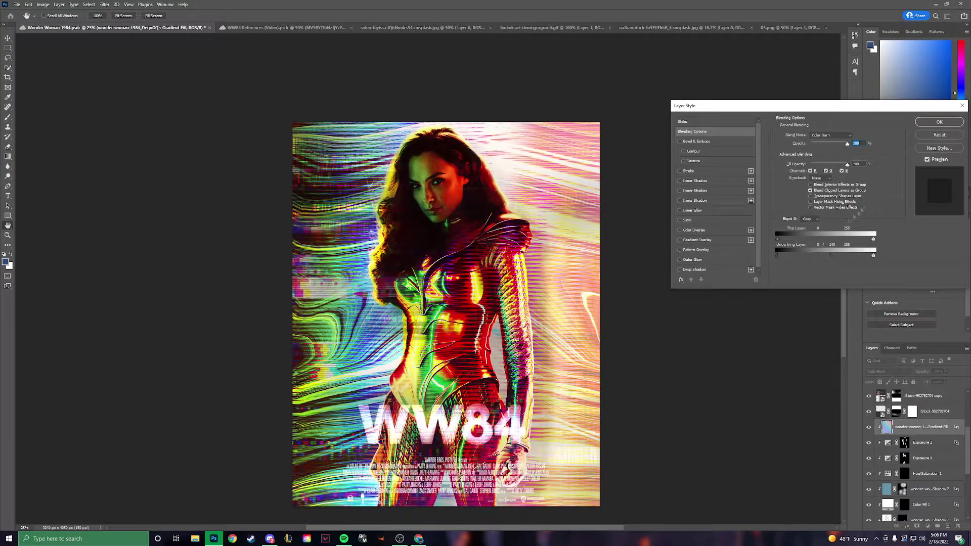
{"action": "key", "text": "Return"}
Step: Mask the Gradient Fill layer and paint black to keep it off her hair
{"action": "left_click", "coordinate": [917, 526]}
{"action": "left_click_drag", "start_coordinate": [435, 184], "coordinate": [470, 164]}
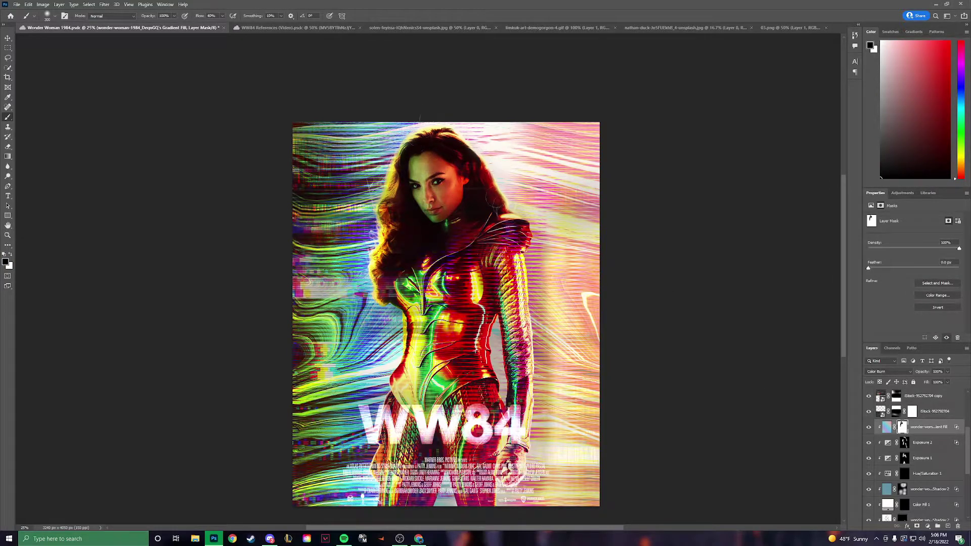
{"action": "key", "text": "x"}
{"action": "left_click_drag", "start_coordinate": [455, 313], "coordinate": [440, 404]}
{"action": "left_click_drag", "start_coordinate": [511, 445], "coordinate": [516, 475]}
{"action": "left_click_drag", "start_coordinate": [511, 414], "coordinate": [506, 273]}
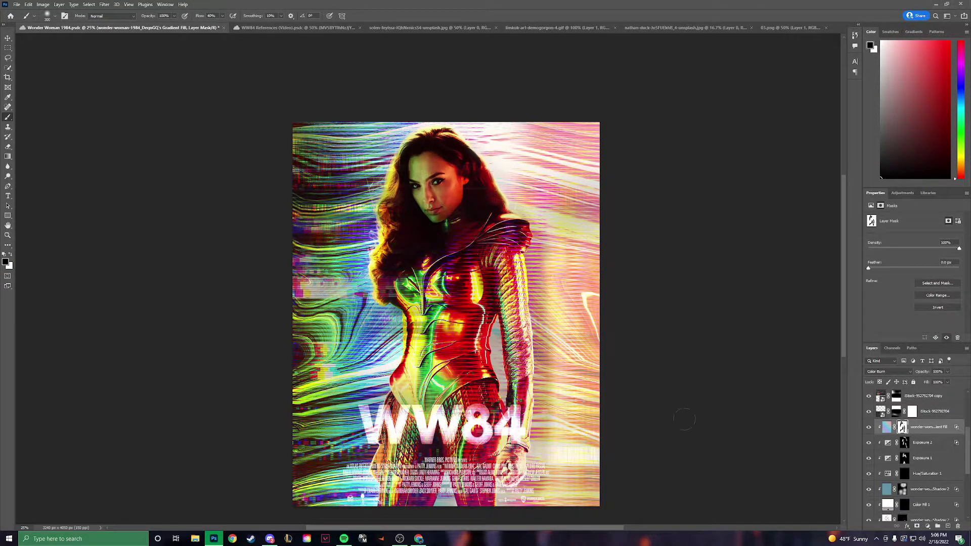
{"action": "scroll", "coordinate": [915, 455], "scroll_direction": "down", "scroll_amount": 5}
{"action": "left_click", "coordinate": [930, 466]}
{"action": "left_click_drag", "start_coordinate": [923, 372], "coordinate": [917, 373]}
{"action": "key", "text": "ctrl+z"}
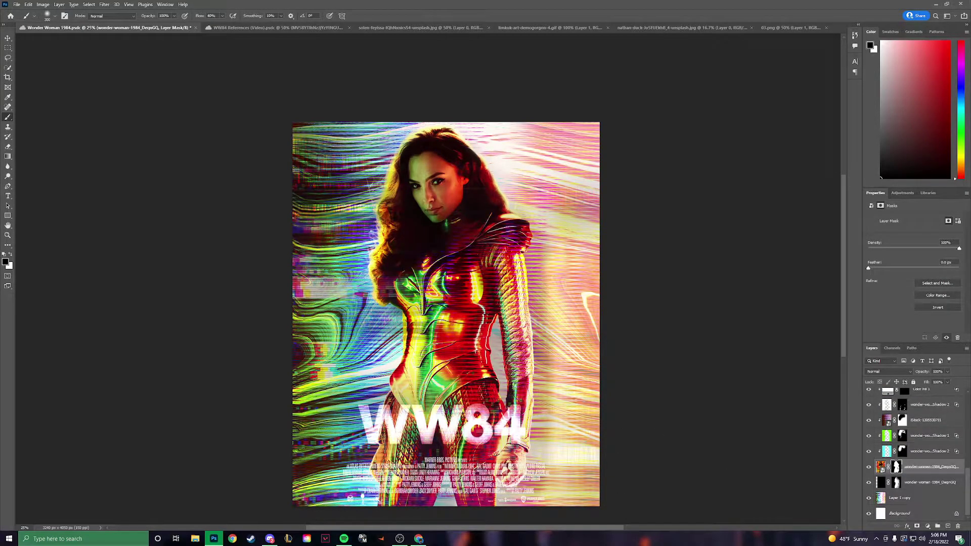
{"action": "scroll", "coordinate": [915, 455], "scroll_direction": "up", "scroll_amount": 10}
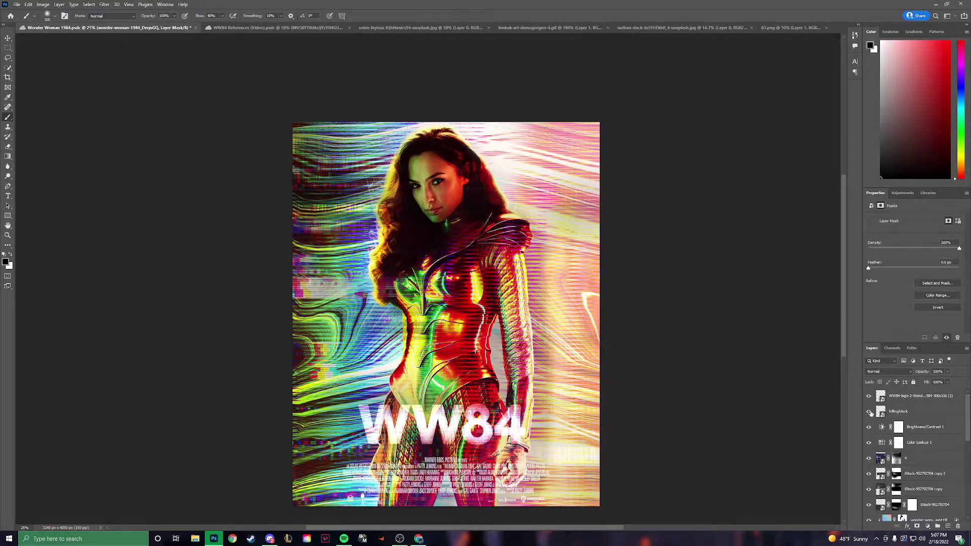
Step: Hide the WW84 logo and billing block, and apply LateSunset.3DL in Color Lookup 2
{"action": "left_click", "coordinate": [869, 411]}
{"action": "left_click", "coordinate": [869, 396]}
{"action": "left_click", "coordinate": [919, 427]}
{"action": "left_click", "coordinate": [929, 218]}
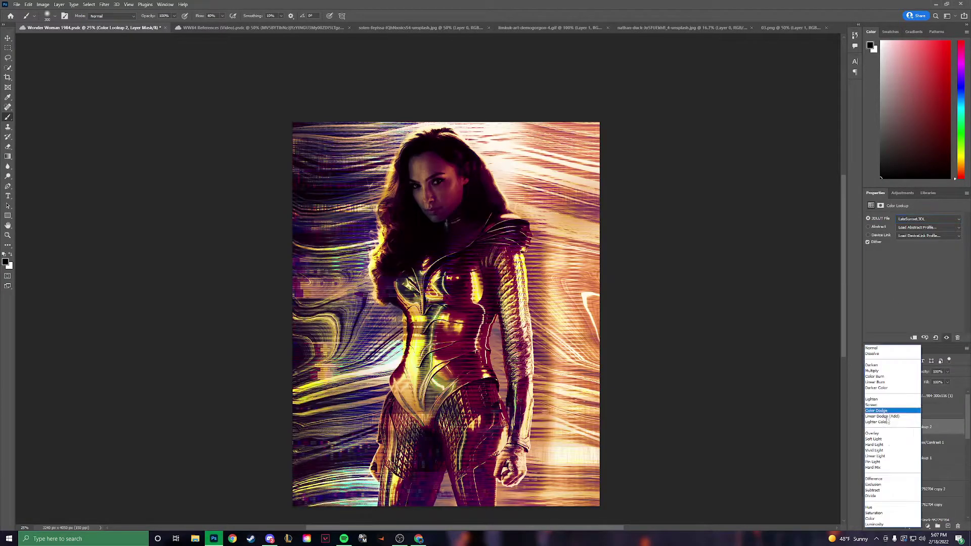
{"action": "left_click", "coordinate": [889, 400]}
Step: Add a Vibrance adjustment with Saturation 0, then glance at the WW84 references
{"action": "key", "text": "ctrl+shift+v"}
{"action": "left_click_drag", "start_coordinate": [908, 244], "coordinate": [920, 239]}
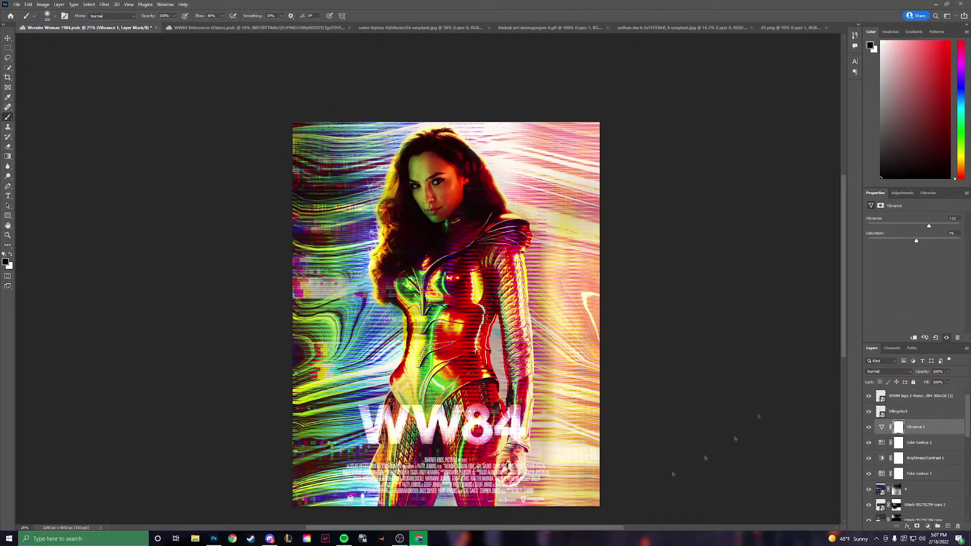
{"action": "key", "text": "ctrl+Tab"}
{"action": "left_click", "coordinate": [66, 27]}
Step: Place the IMAX 3D logo at bottom-left and drop the DC logo into the poster
{"action": "left_click_drag", "start_coordinate": [526, 399], "coordinate": [320, 494]}
{"action": "key", "text": "Return"}
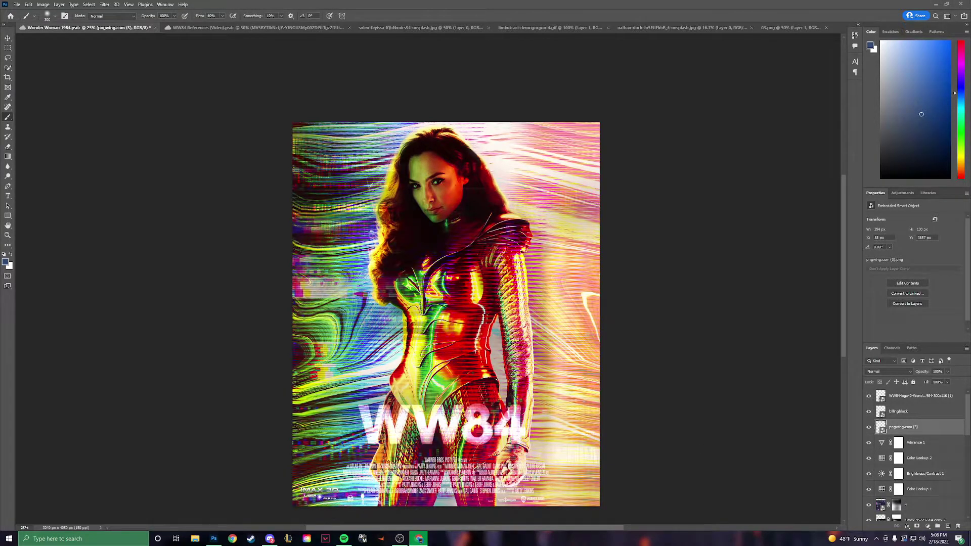
{"action": "left_click_drag", "start_coordinate": [456, 347], "coordinate": [581, 493]}
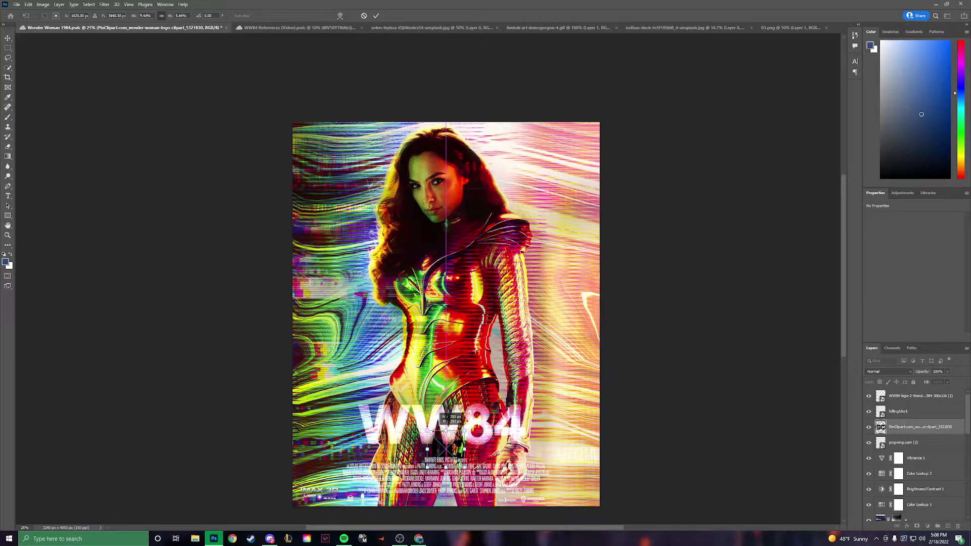
{"action": "key", "text": "Return"}
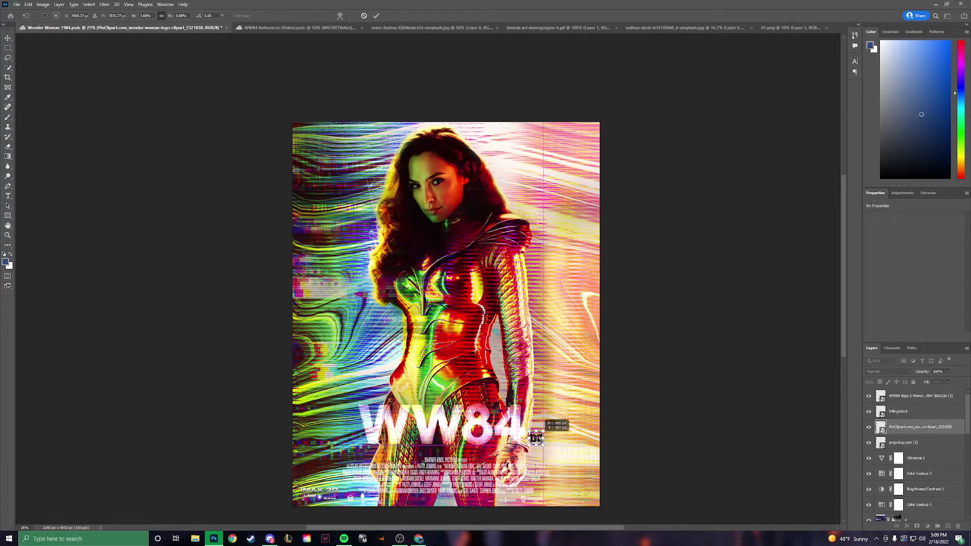
{"action": "left_click", "coordinate": [889, 372]}
{"action": "key", "text": "Escape"}
Step: Resize and position the DC logo in the bottom-right corner
{"action": "key", "text": "ctrl+t"}
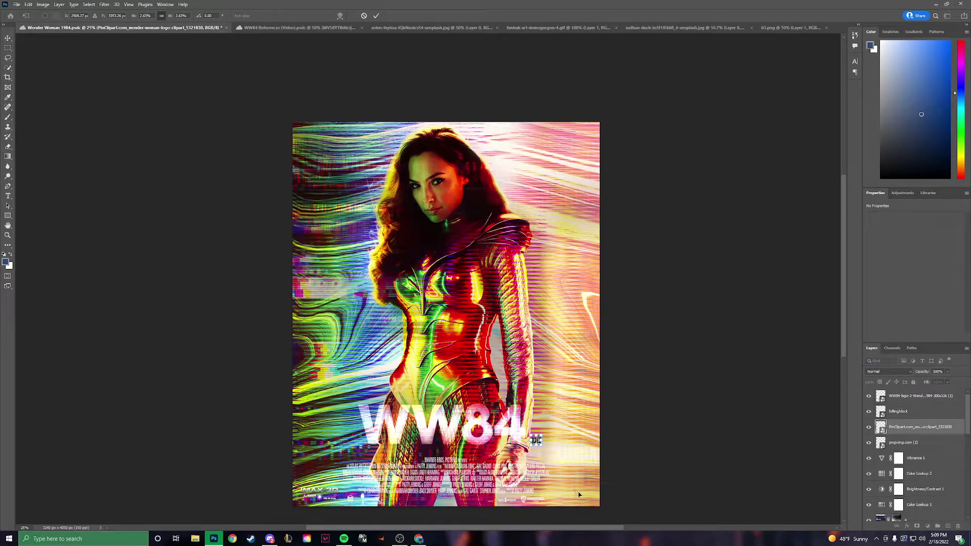
{"action": "left_click_drag", "start_coordinate": [582, 496], "coordinate": [586, 498]}
{"action": "key", "text": "Return"}
{"action": "left_click", "coordinate": [922, 397]}
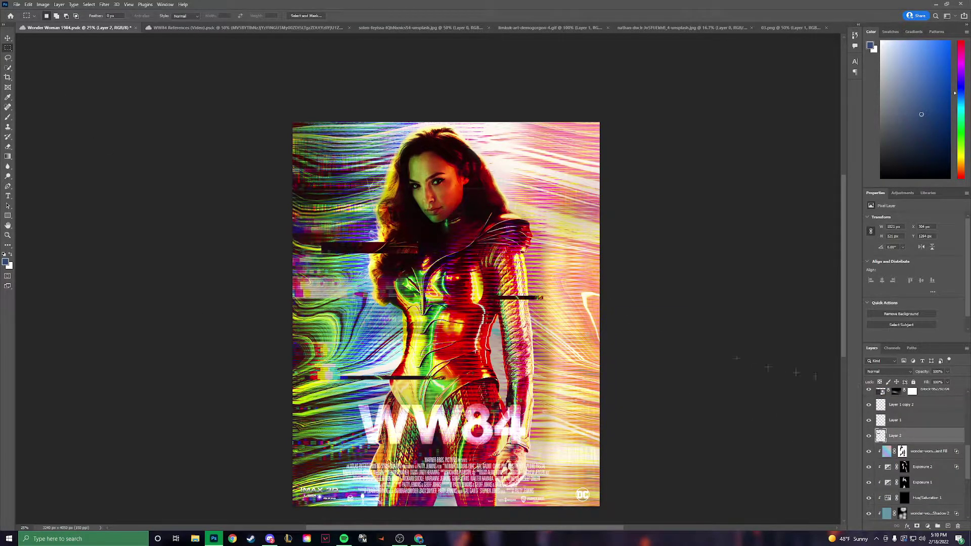
Step: Copy a thin strip of the figure onto its own layer and stretch Layer 2 wider
{"action": "left_click", "coordinate": [889, 371]}
{"action": "left_click", "coordinate": [890, 462]}
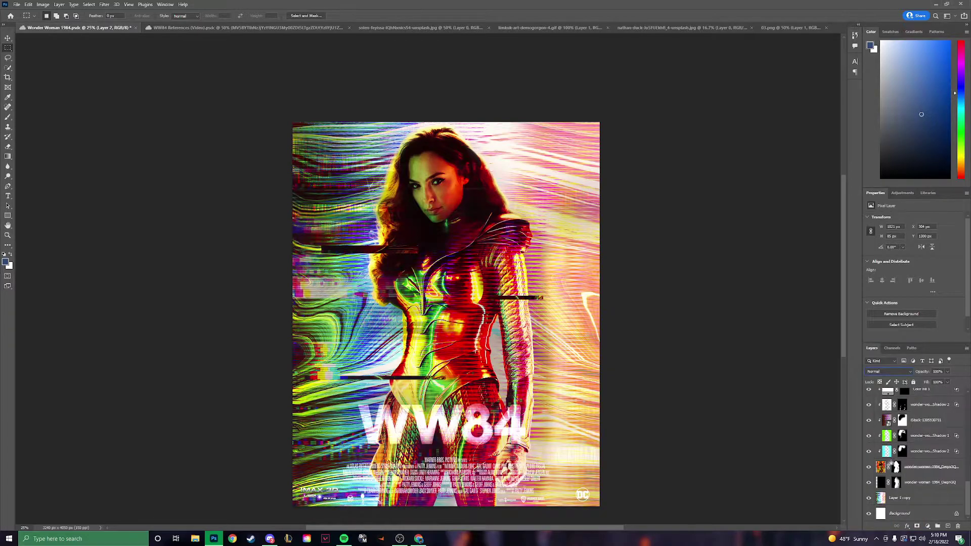
{"action": "left_click_drag", "start_coordinate": [442, 314], "coordinate": [446, 316]}
{"action": "key", "text": "ctrl+j"}
{"action": "key", "text": "ctrl+t"}
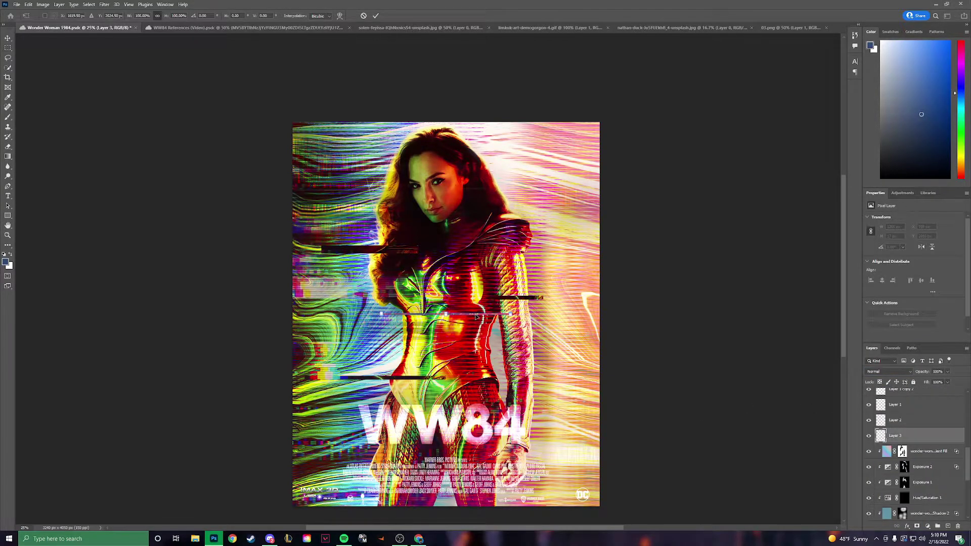
{"action": "key", "text": "Return"}
{"action": "left_click", "coordinate": [895, 420]}
{"action": "key", "text": "ctrl+t"}
{"action": "left_click_drag", "start_coordinate": [387, 247], "coordinate": [389, 241]}
{"action": "key", "text": "Return"}
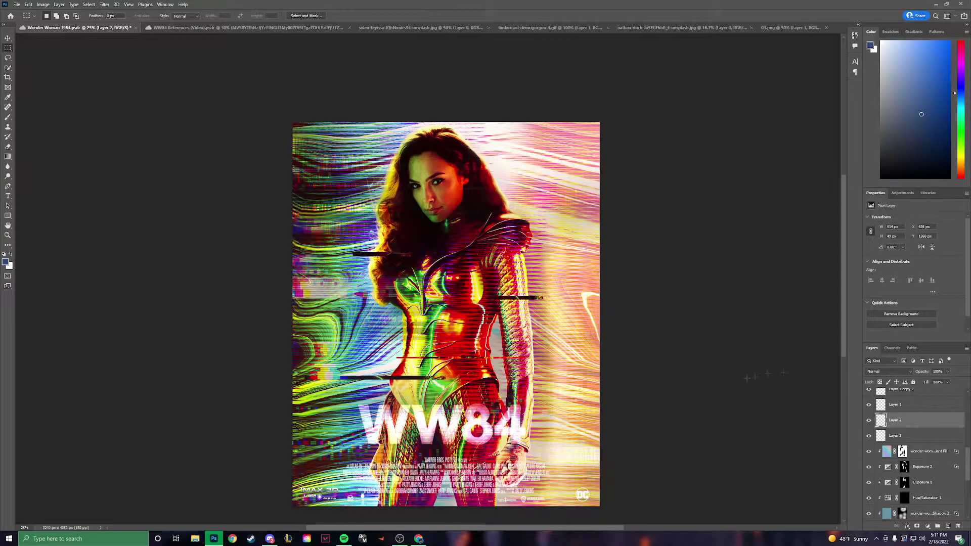
Step: Copy another thin figure strip to a new layer and stretch it out to the left
{"action": "scroll", "coordinate": [910, 430], "scroll_direction": "down", "scroll_amount": 5}
{"action": "left_click", "coordinate": [930, 466]}
{"action": "left_click_drag", "start_coordinate": [408, 446], "coordinate": [557, 463]}
{"action": "key", "text": "ctrl+j"}
{"action": "key", "text": "ctrl+z"}
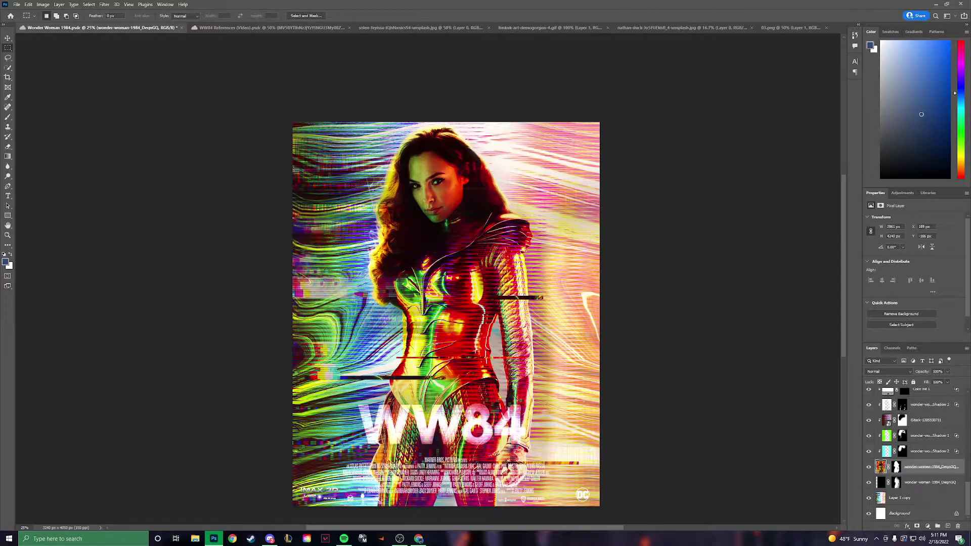
{"action": "key", "text": "ctrl+j"}
{"action": "key", "text": "ctrl+t"}
{"action": "left_click_drag", "start_coordinate": [633, 268], "coordinate": [447, 247]}
{"action": "key", "text": "Return"}
{"action": "key", "text": "m"}
{"action": "left_click", "coordinate": [889, 372]}
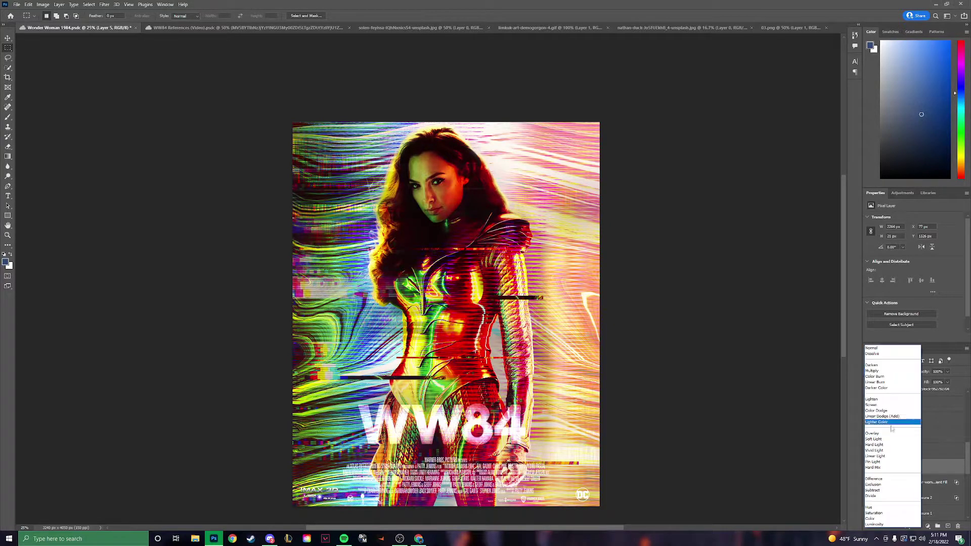
{"action": "left_click", "coordinate": [941, 445]}
Step: Duplicate the strip layer, then shorten the copy and shift it up and right
{"action": "key", "text": "ctrl+Tab"}
{"action": "key", "text": "ctrl+shift+Tab"}
{"action": "key", "text": "ctrl+j"}
{"action": "key", "text": "ctrl+t"}
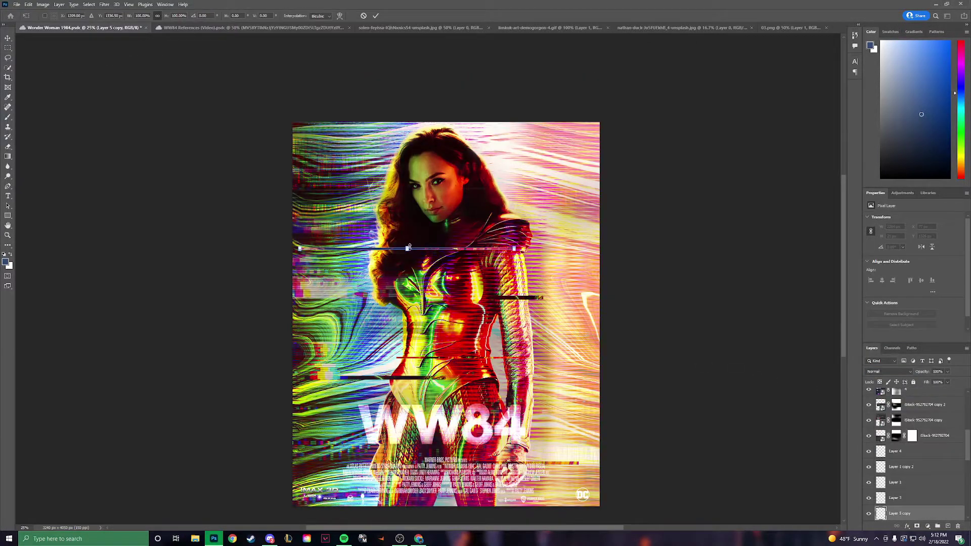
{"action": "scroll", "coordinate": [409, 247], "scroll_direction": "up", "scroll_amount": 3}
{"action": "left_click_drag", "start_coordinate": [643, 245], "coordinate": [543, 245]}
{"action": "left_click_drag", "start_coordinate": [458, 245], "coordinate": [457, 214]}
{"action": "key", "text": "Return"}
{"action": "key", "text": "m"}
Step: Squash the Layer 5 glitch bar thinner and zoom out to view the whole poster
{"action": "left_click", "coordinate": [882, 451]}
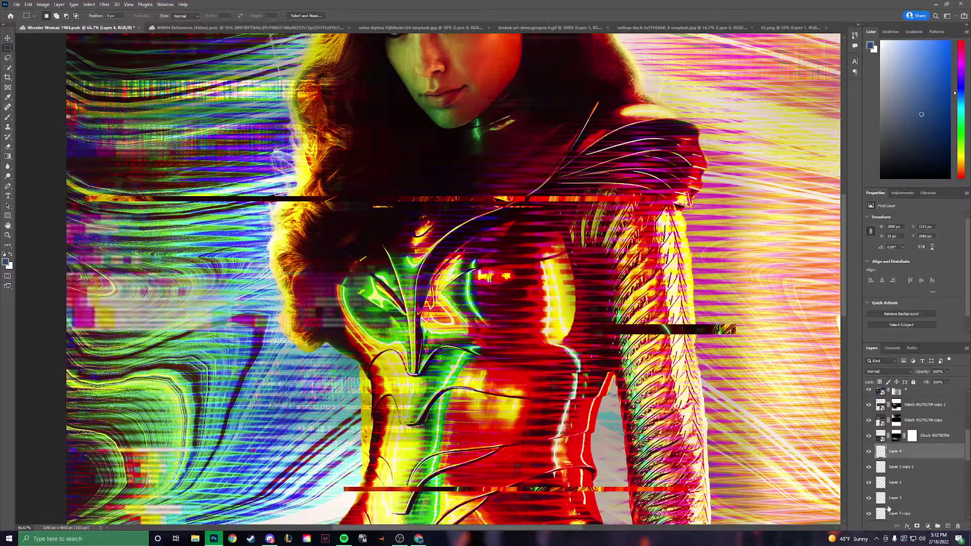
{"action": "scroll", "coordinate": [888, 508], "scroll_direction": "down", "scroll_amount": 2}
{"action": "left_click", "coordinate": [895, 451]}
{"action": "key", "text": "ctrl+t"}
{"action": "left_click_drag", "start_coordinate": [372, 197], "coordinate": [367, 195]}
{"action": "key", "text": "Return"}
{"action": "key", "text": "ctrl+minus"}
{"action": "key", "text": "ctrl+minus"}
{"action": "key", "text": "alt+bracketright"}
{"action": "key", "text": "alt+bracketright"}
{"action": "key", "text": "alt+bracketright"}
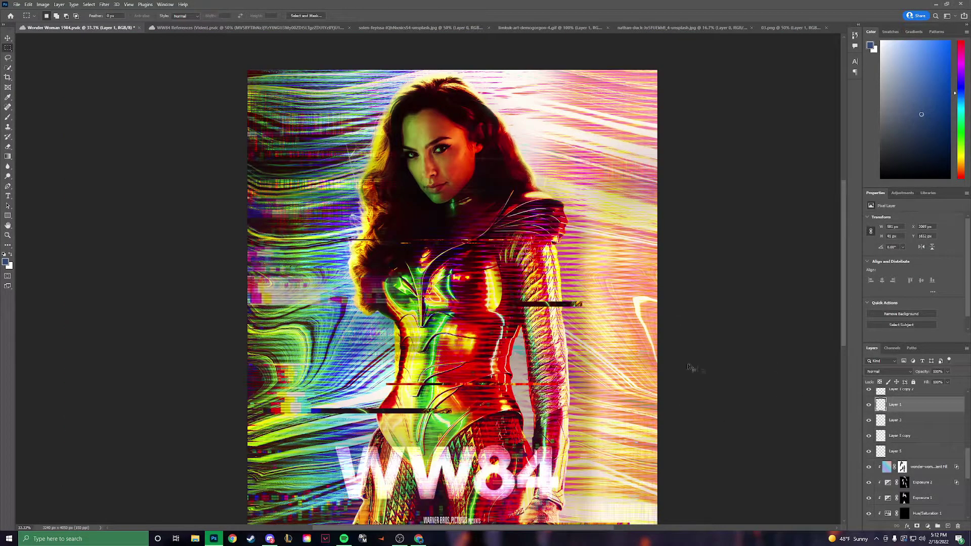
{"action": "scroll", "coordinate": [927, 464], "scroll_direction": "up", "scroll_amount": 2}
{"action": "key", "text": "ctrl+minus"}
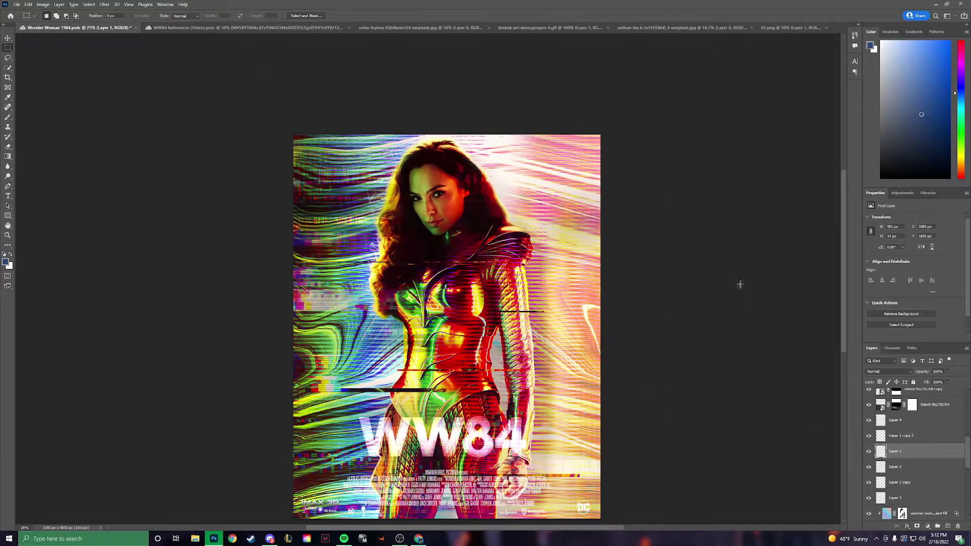
{"action": "scroll", "coordinate": [889, 445], "scroll_direction": "down", "scroll_amount": 5}
{"action": "left_click", "coordinate": [890, 498]}
{"action": "left_click", "coordinate": [16, 5]}
Step: Paste the 08 flare into the poster in Linear Dodge (Add), moved up and right
{"action": "double_click", "coordinate": [270, 136]}
{"action": "key", "text": "ctrl+a"}
{"action": "key", "text": "ctrl+c"}
{"action": "left_click", "coordinate": [81, 27]}
{"action": "key", "text": "ctrl+v"}
{"action": "key", "text": "ctrl+t"}
{"action": "left_click_drag", "start_coordinate": [430, 349], "coordinate": [429, 345]}
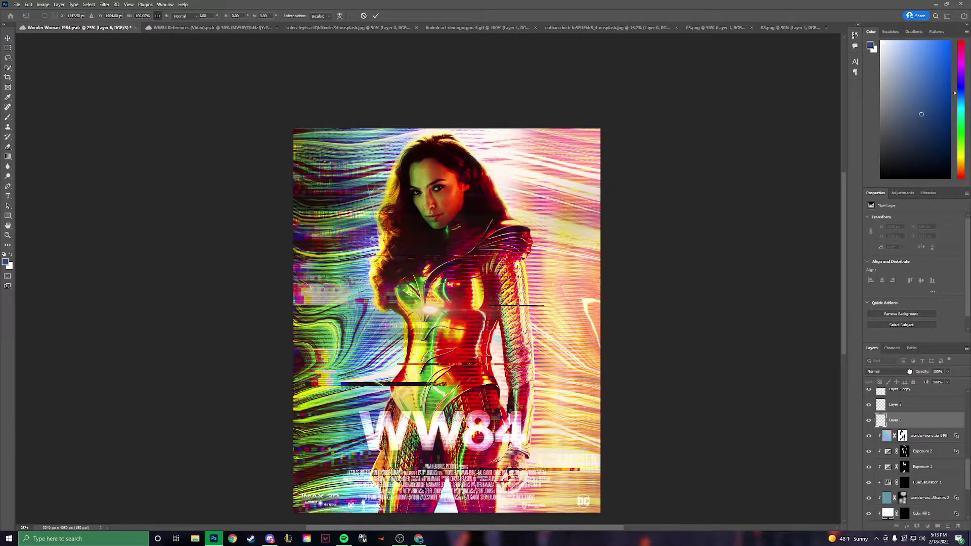
{"action": "left_click", "coordinate": [889, 371]}
{"action": "left_click", "coordinate": [905, 427]}
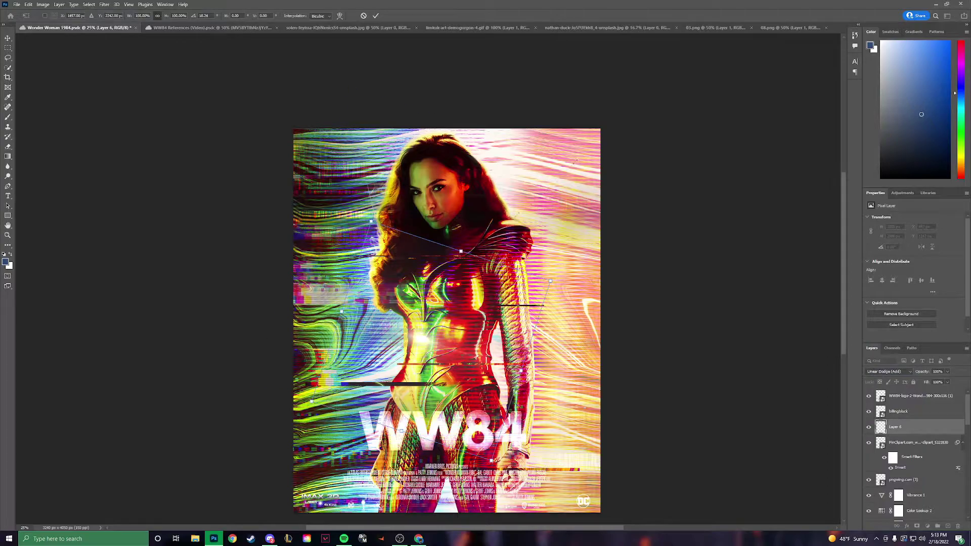
{"action": "left_click_drag", "start_coordinate": [428, 344], "coordinate": [518, 218]}
{"action": "key", "text": "Return"}
Step: Mask the flare's glow off her face, then delete that first flare layer
{"action": "key", "text": "b"}
{"action": "key", "text": "d"}
{"action": "left_click", "coordinate": [917, 526]}
{"action": "mouse_move", "coordinate": [395, 151]}
{"action": "left_mouse_down"}
{"action": "mouse_move", "coordinate": [537, 223]}
{"action": "mouse_move", "coordinate": [511, 340]}
{"action": "left_mouse_up"}
{"action": "key", "text": "ctrl+t"}
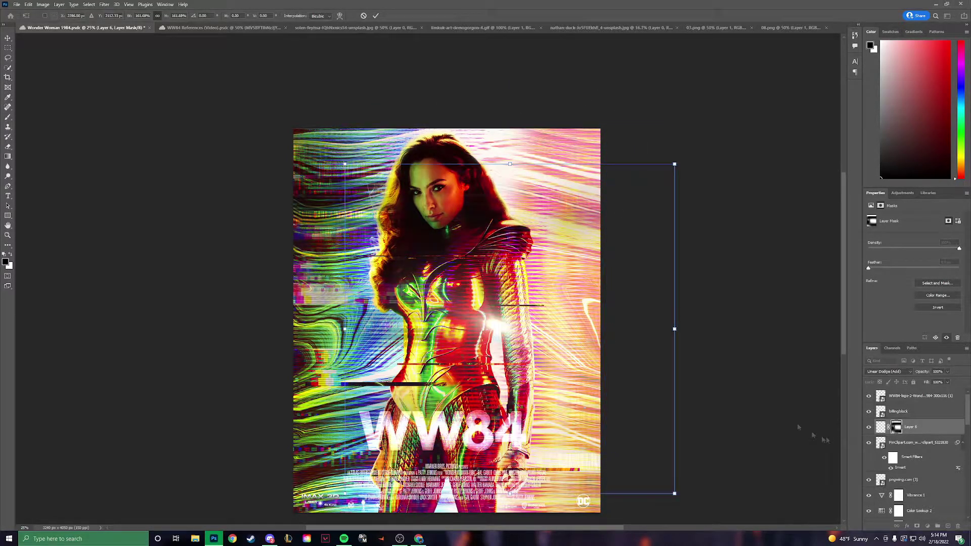
{"action": "left_click", "coordinate": [17, 4]}
Step: Bring in the 12 flare at her side at chest height, masked and squashed from the top
{"action": "left_click", "coordinate": [31, 23]}
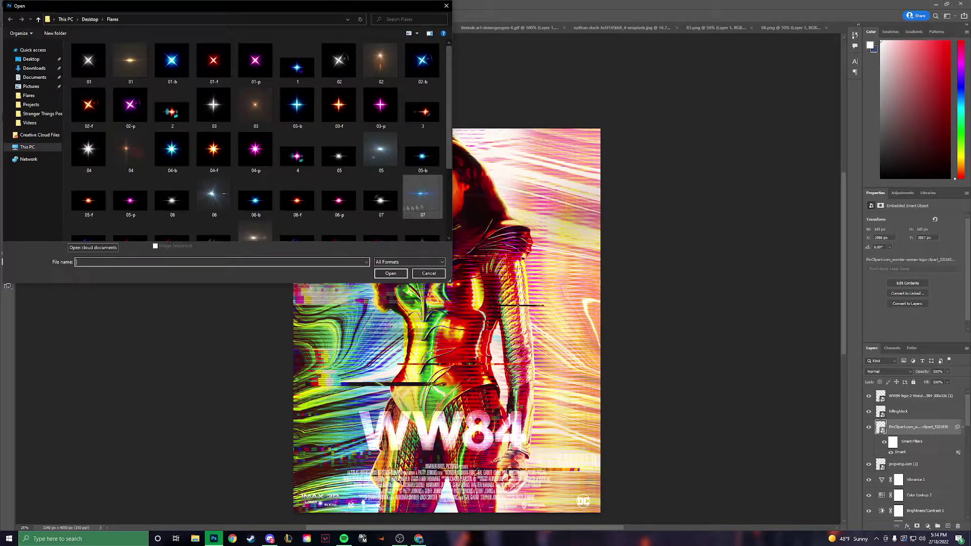
{"action": "double_click", "coordinate": [298, 220]}
{"action": "key", "text": "shift+alt+w"}
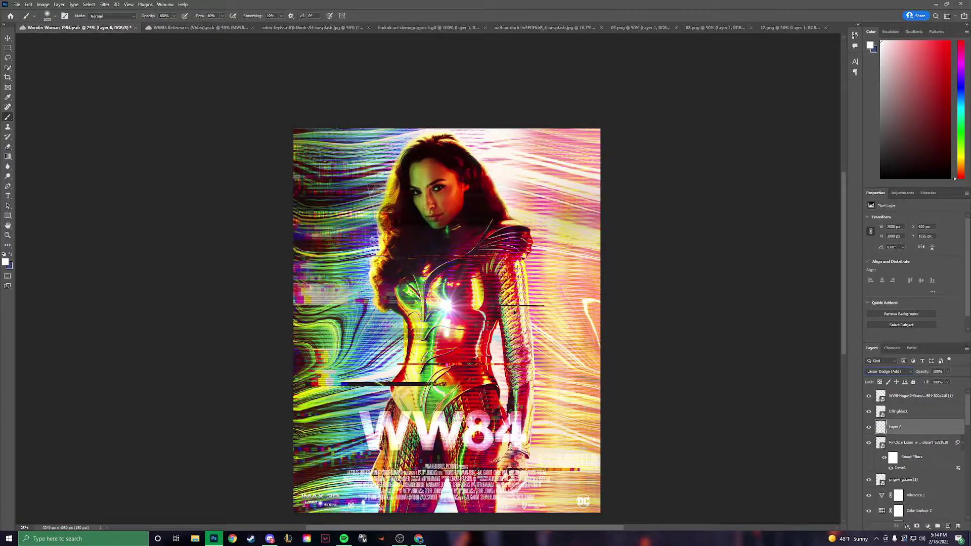
{"action": "left_click_drag", "start_coordinate": [612, 319], "coordinate": [621, 352]}
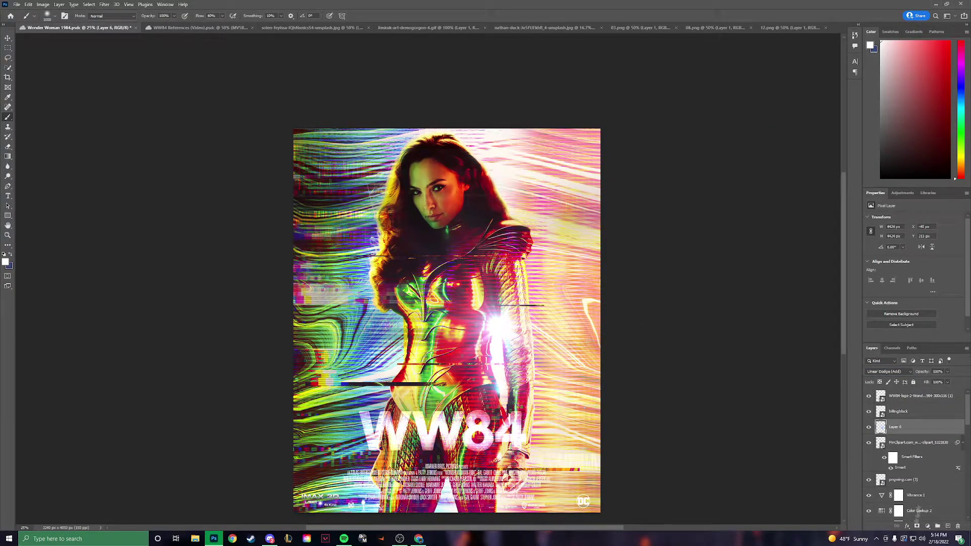
{"action": "left_click", "coordinate": [917, 526]}
{"action": "key", "text": "ctrl+t"}
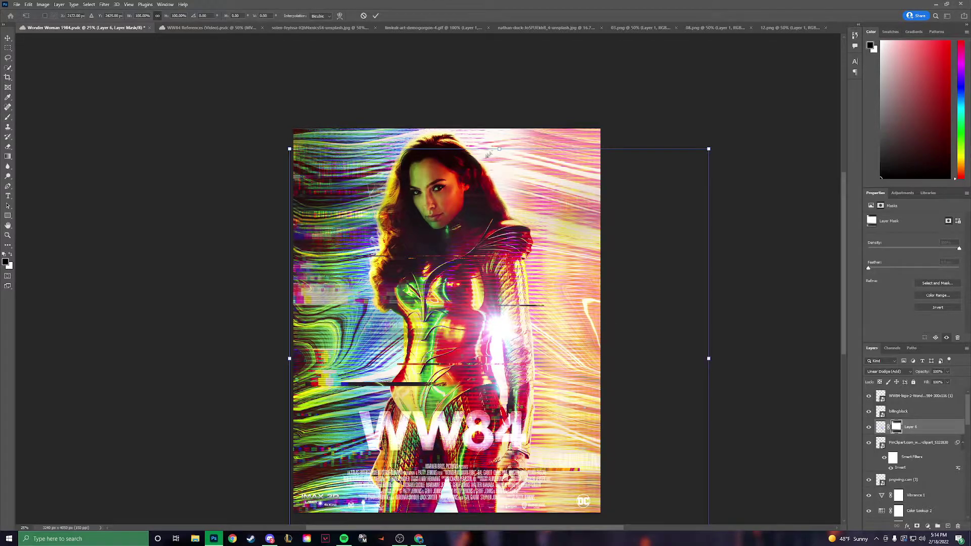
{"action": "left_click_drag", "start_coordinate": [501, 148], "coordinate": [501, 176]}
{"action": "key", "text": "Return"}
Step: Colorize the flare cyan (Hue 187), darken it slightly, and shrink it to the upper right
{"action": "key", "text": "ctrl+u"}
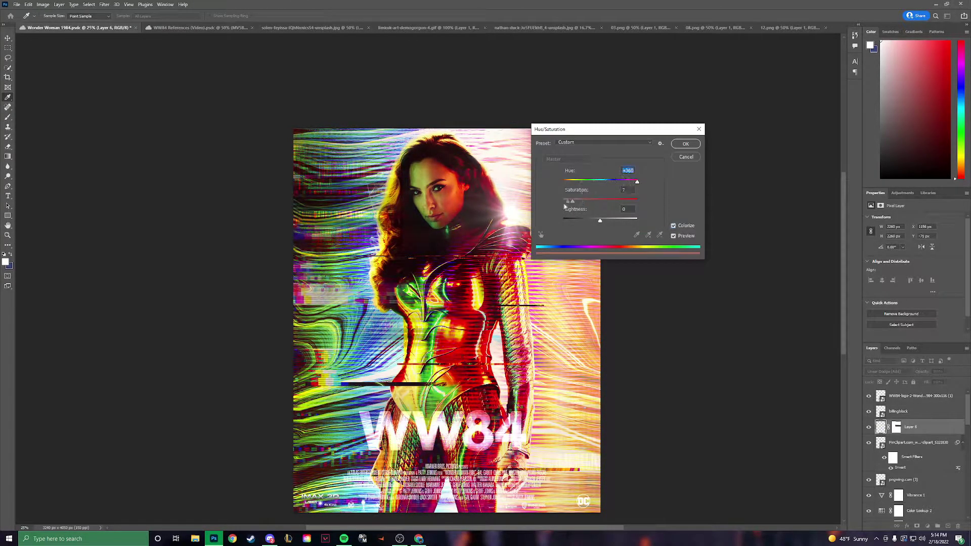
{"action": "left_click_drag", "start_coordinate": [600, 221], "coordinate": [597, 221]}
{"action": "left_click_drag", "start_coordinate": [637, 181], "coordinate": [602, 182]}
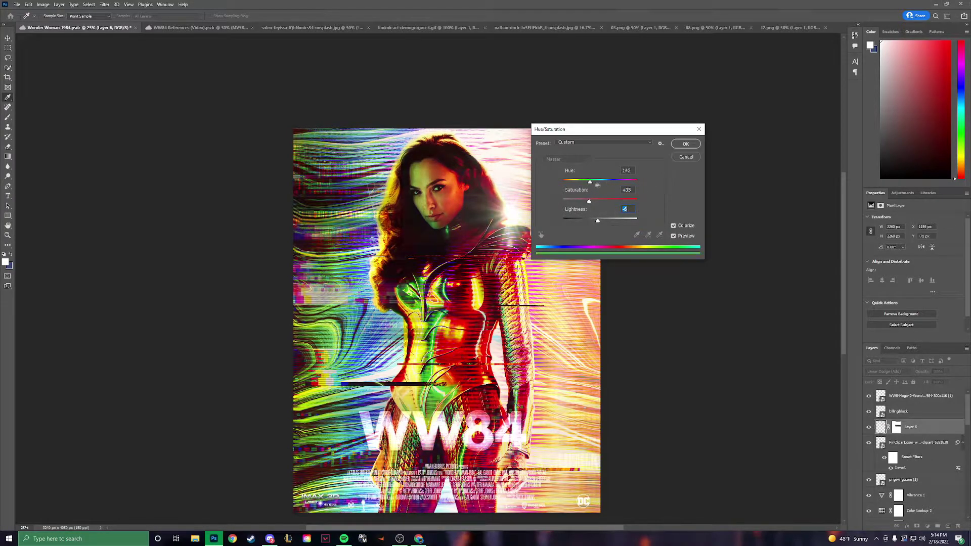
{"action": "key", "text": "Return"}
{"action": "key", "text": "ctrl+t"}
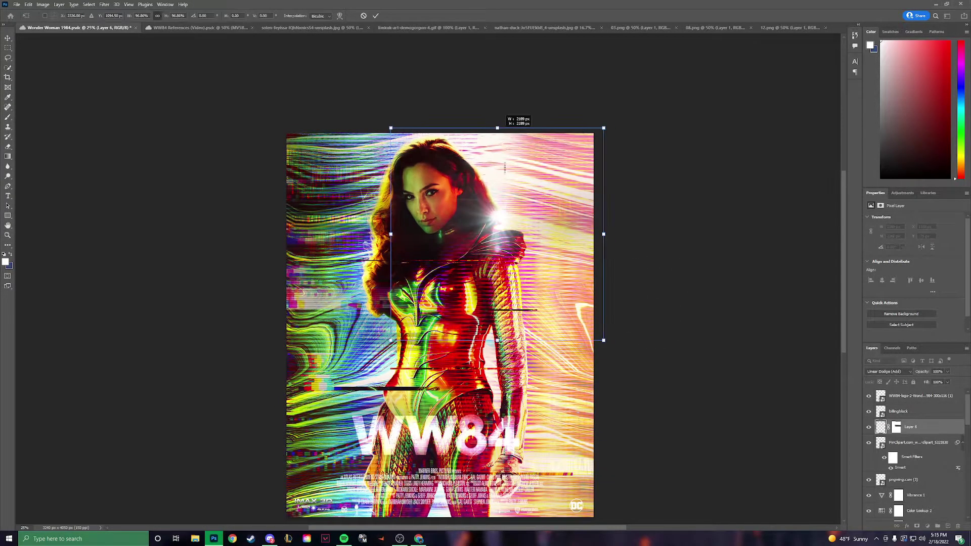
{"action": "left_click_drag", "start_coordinate": [505, 167], "coordinate": [526, 115]}
{"action": "key", "text": "Return"}
{"action": "key", "text": "b"}
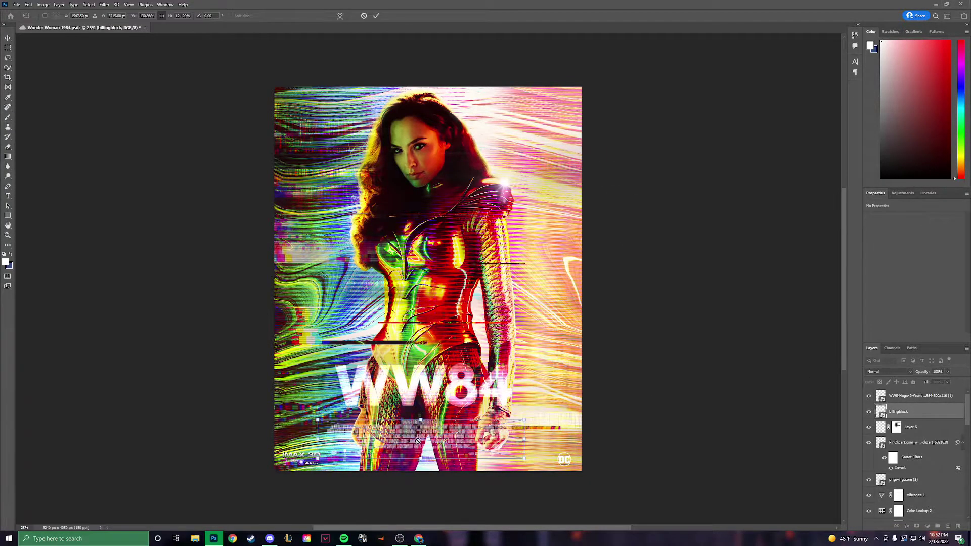
Step: Commit the billing block and give the figure a Gradient Overlay in Overlay blend mode
{"action": "key", "text": "Return"}
{"action": "key", "text": "b"}
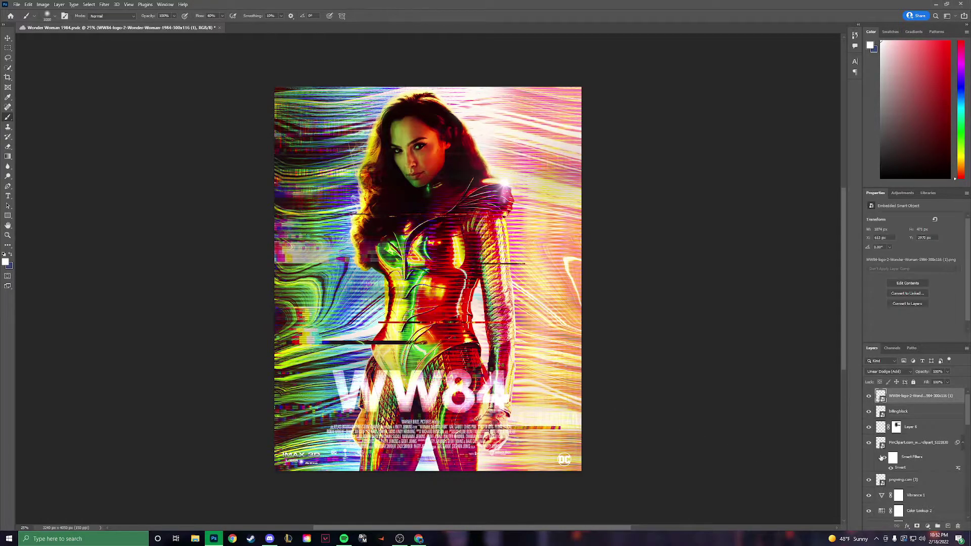
{"action": "scroll", "coordinate": [911, 455], "scroll_direction": "down", "scroll_amount": 10}
{"action": "left_click", "coordinate": [911, 482]}
{"action": "left_click", "coordinate": [907, 526]}
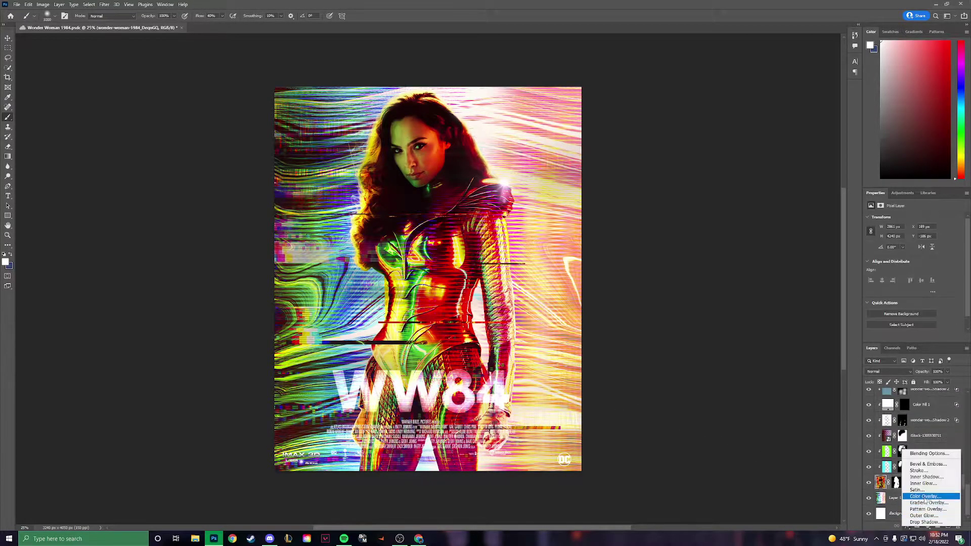
{"action": "left_click", "coordinate": [925, 502]}
{"action": "left_click", "coordinate": [824, 135]}
{"action": "left_click", "coordinate": [825, 211]}
{"action": "left_click", "coordinate": [824, 135]}
{"action": "left_click", "coordinate": [819, 213]}
{"action": "left_click", "coordinate": [824, 135]}
{"action": "left_click", "coordinate": [816, 149]}
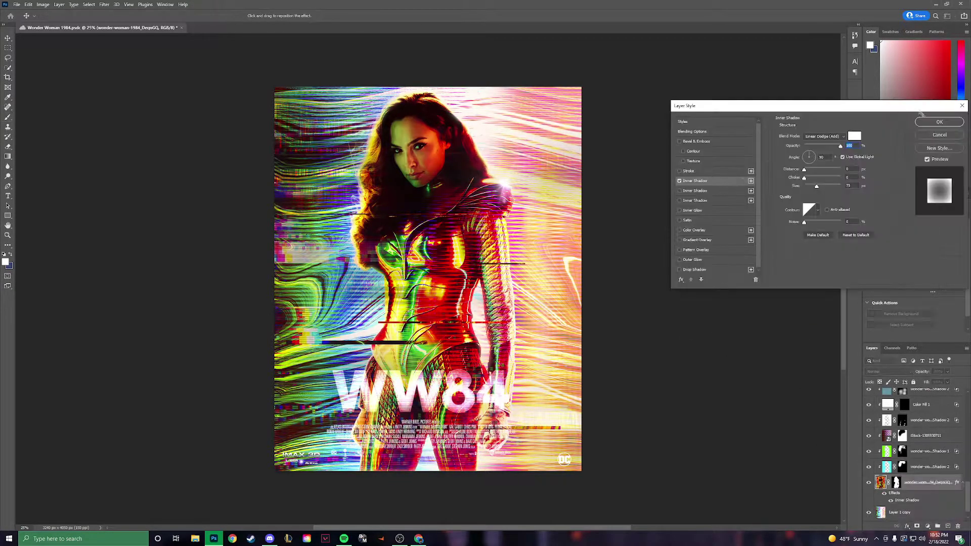
Step: Copy a thin horizontal strip onto its own layer and stretch it wider to the right
{"action": "left_click", "coordinate": [899, 498]}
{"action": "key", "text": "m"}
{"action": "left_click_drag", "start_coordinate": [498, 121], "coordinate": [534, 140]}
{"action": "key", "text": "ctrl+j"}
{"action": "key", "text": "ctrl+t"}
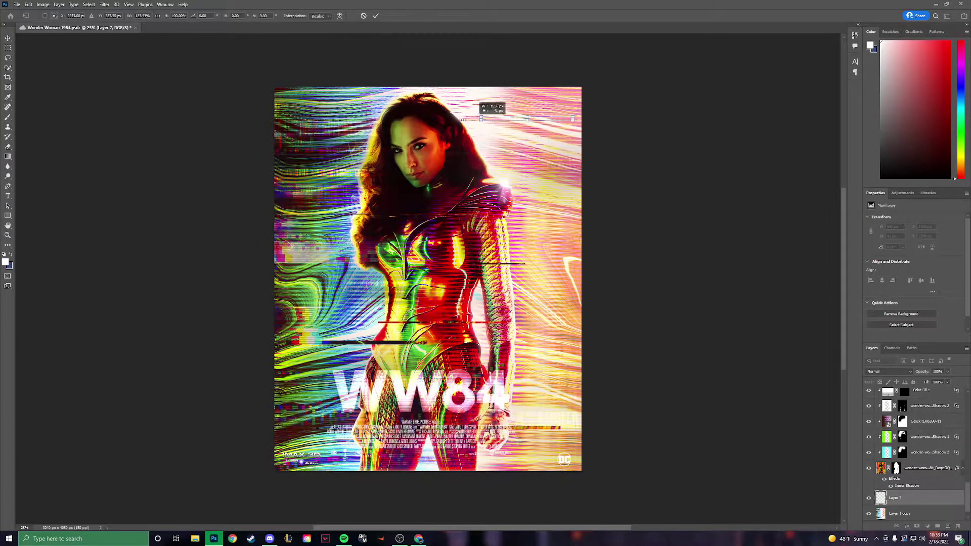
{"action": "left_click_drag", "start_coordinate": [481, 119], "coordinate": [673, 113]}
{"action": "key", "text": "Return"}
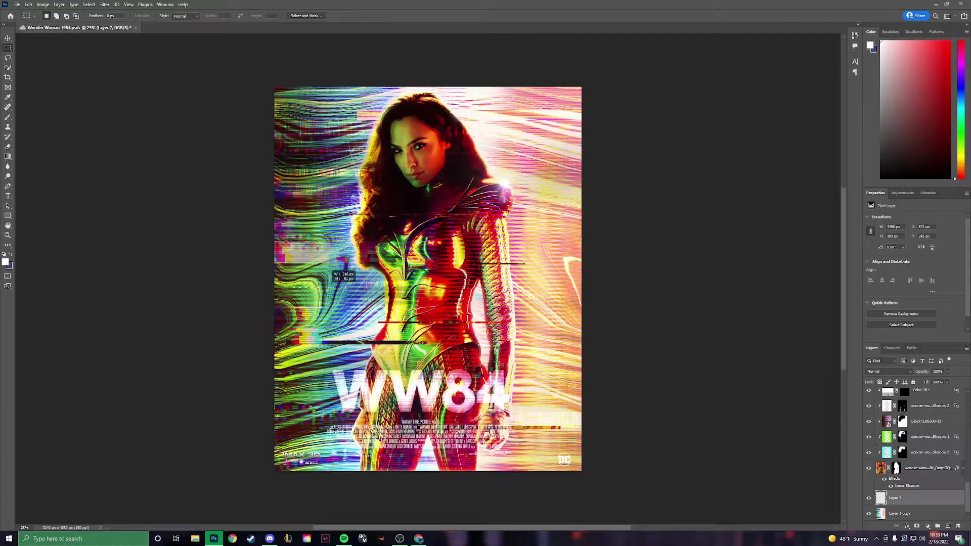
Step: Move the glitch strip up-left, then copy another strip and stretch it across the poster
{"action": "left_click", "coordinate": [906, 514]}
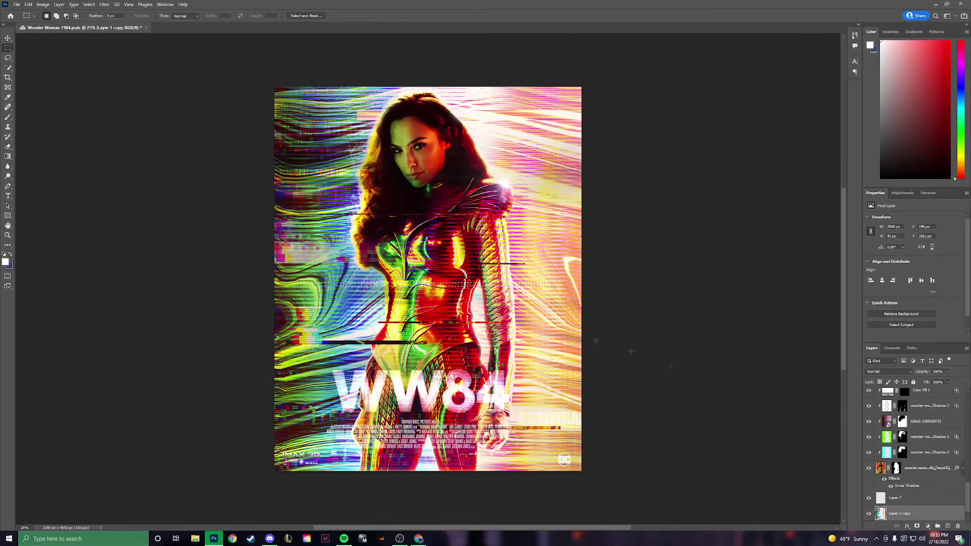
{"action": "left_click_drag", "start_coordinate": [430, 285], "coordinate": [403, 189]}
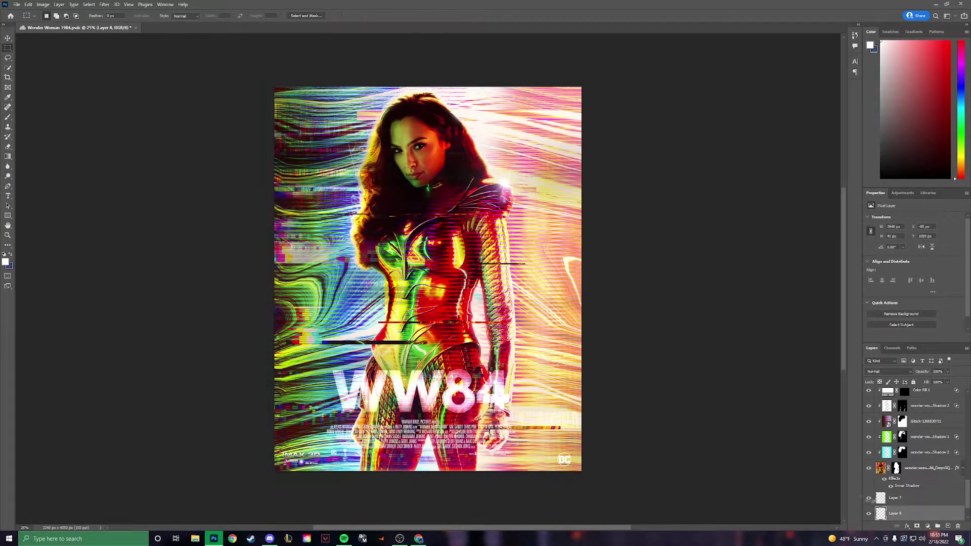
{"action": "key", "text": "ctrl+j"}
{"action": "key", "text": "ctrl+t"}
{"action": "left_click_drag", "start_coordinate": [578, 377], "coordinate": [639, 397]}
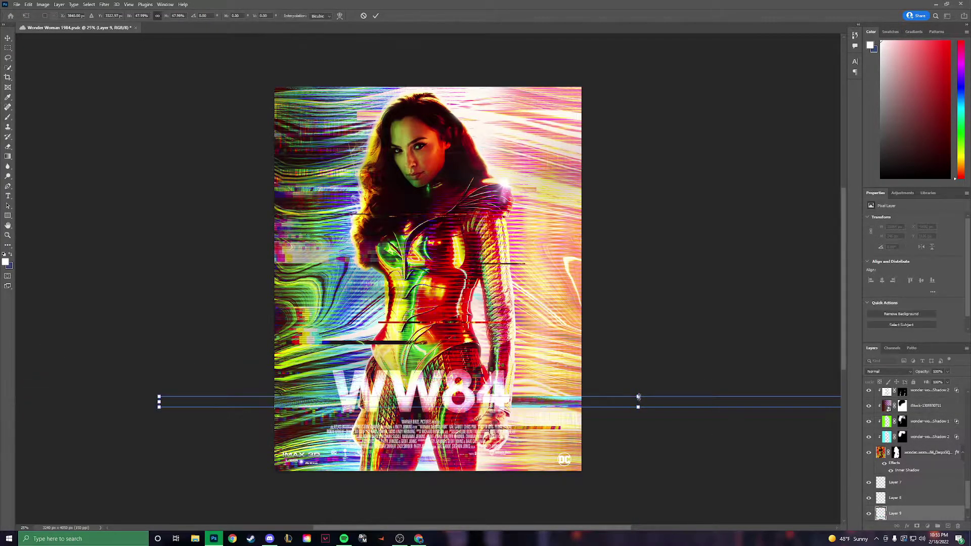
{"action": "key", "text": "Return"}
{"action": "key", "text": "m"}
Step: Select the figure layer together with both Exposure layers in the Layers panel
{"action": "scroll", "coordinate": [880, 445], "scroll_direction": "up", "scroll_amount": 3}
{"action": "scroll", "coordinate": [870, 404], "scroll_direction": "up", "scroll_amount": 5}
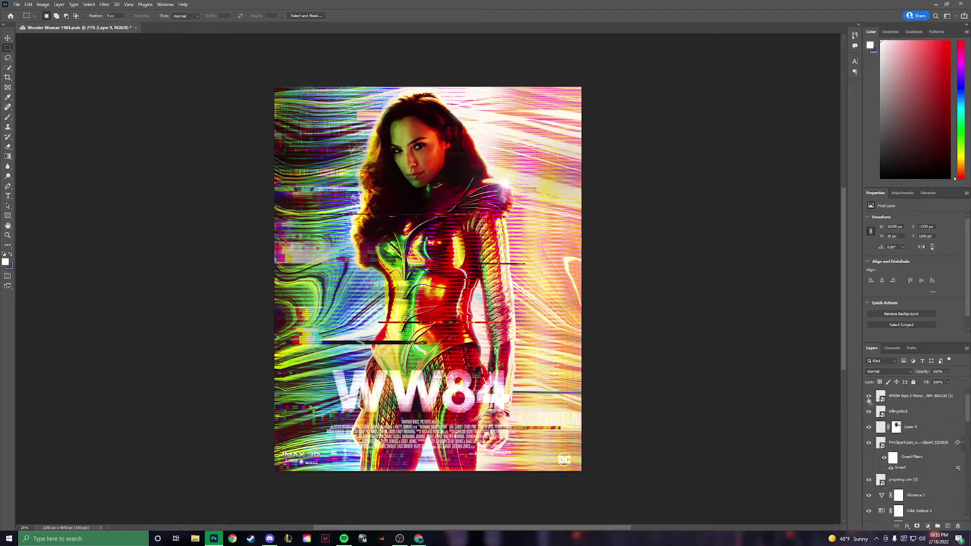
{"action": "scroll", "coordinate": [890, 441], "scroll_direction": "down", "scroll_amount": 5}
{"action": "scroll", "coordinate": [870, 449], "scroll_direction": "down", "scroll_amount": 5}
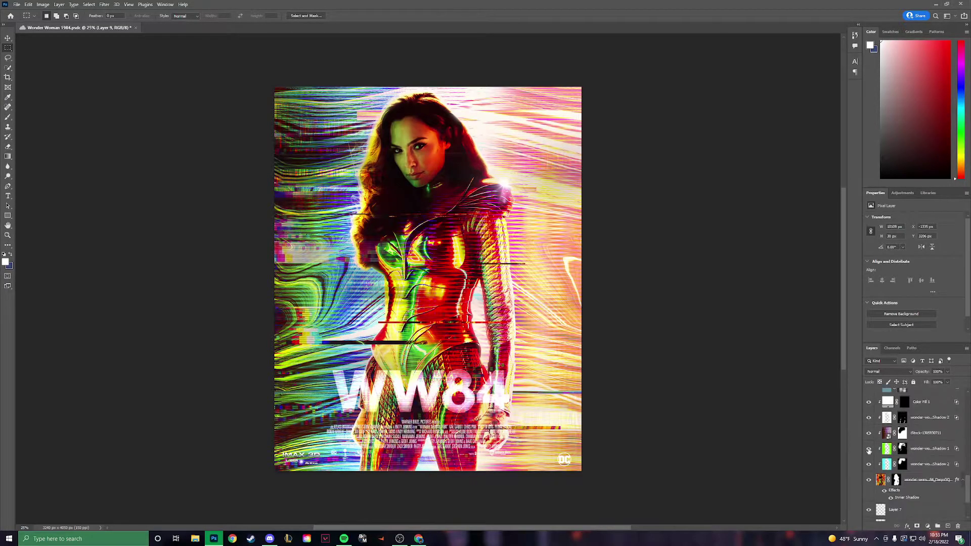
{"action": "left_click", "coordinate": [925, 479]}
{"action": "scroll", "coordinate": [929, 482], "scroll_direction": "up", "scroll_amount": 3}
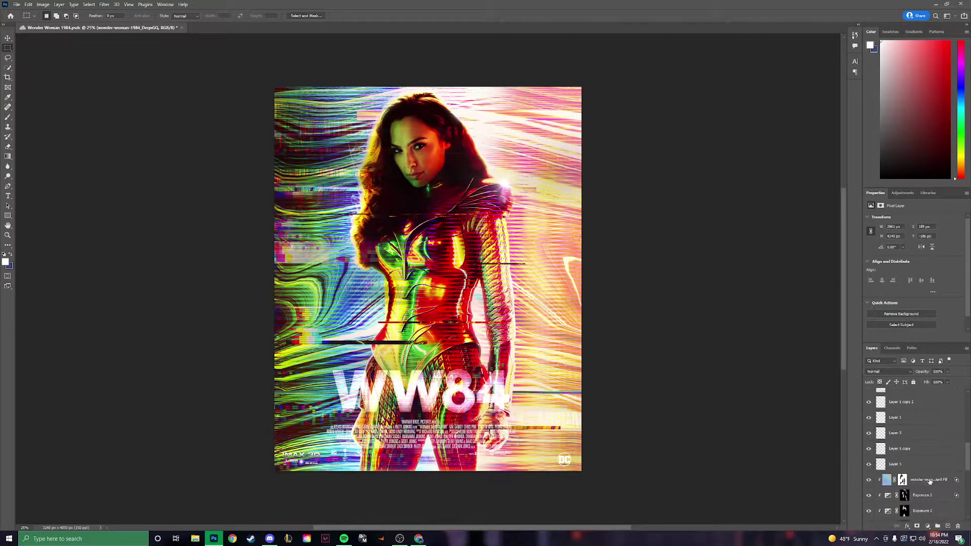
{"action": "left_click", "coordinate": [923, 511], "text": "shift"}
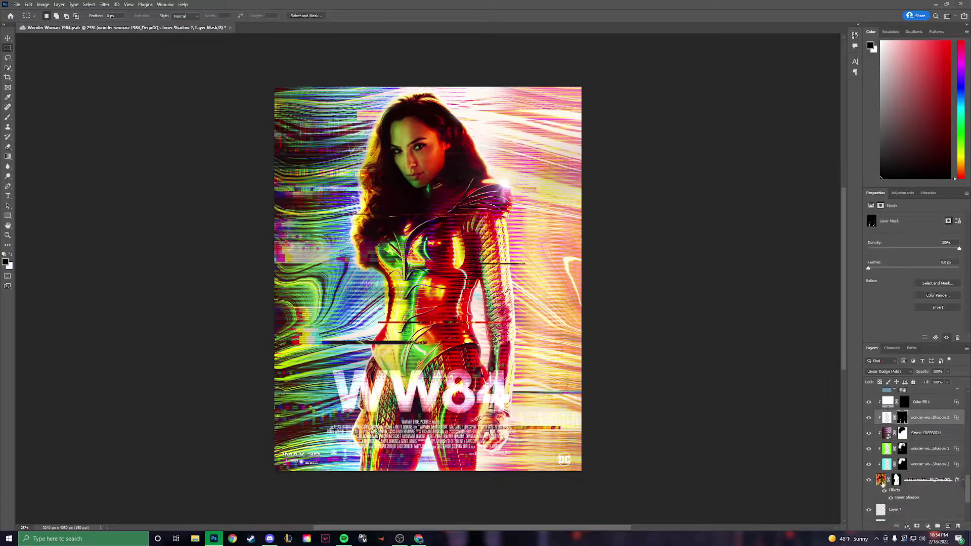
{"action": "scroll", "coordinate": [877, 463], "scroll_direction": "up", "scroll_amount": 2}
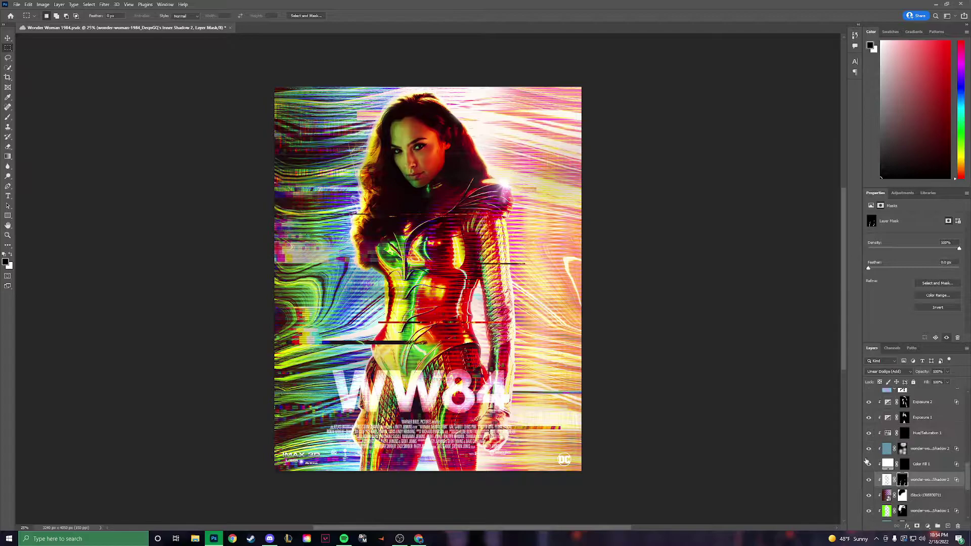
{"action": "scroll", "coordinate": [871, 439], "scroll_direction": "up", "scroll_amount": 3}
{"action": "scroll", "coordinate": [895, 458], "scroll_direction": "up", "scroll_amount": 3}
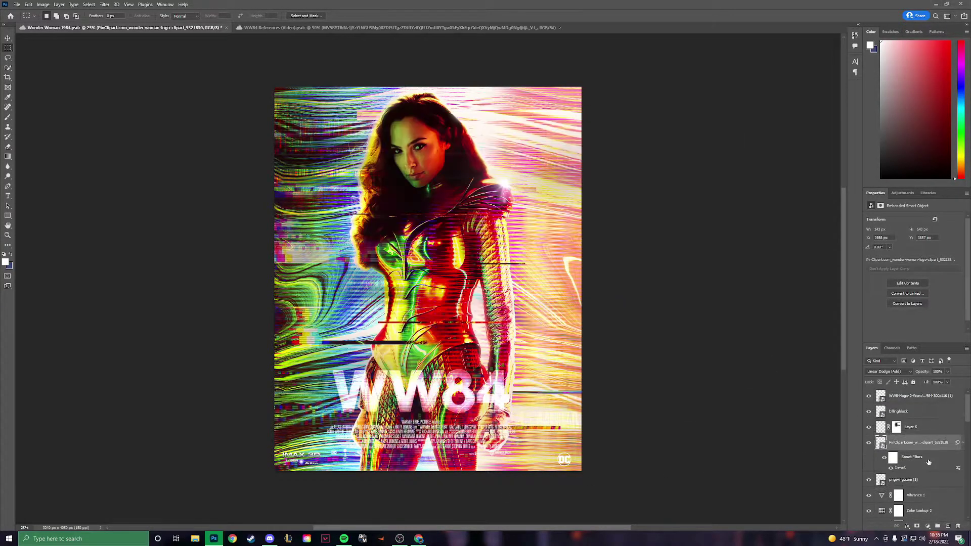
Step: Group the layers, stamp all visible into a smart object, and rename it WW84
{"action": "key", "text": "ctrl+g"}
{"action": "right_click", "coordinate": [897, 424]}
{"action": "key", "text": "Escape"}
{"action": "key", "text": "ctrl+alt+shift+e"}
{"action": "right_click", "coordinate": [908, 429]}
{"action": "left_click", "coordinate": [895, 217]}
{"action": "double_click", "coordinate": [897, 427]}
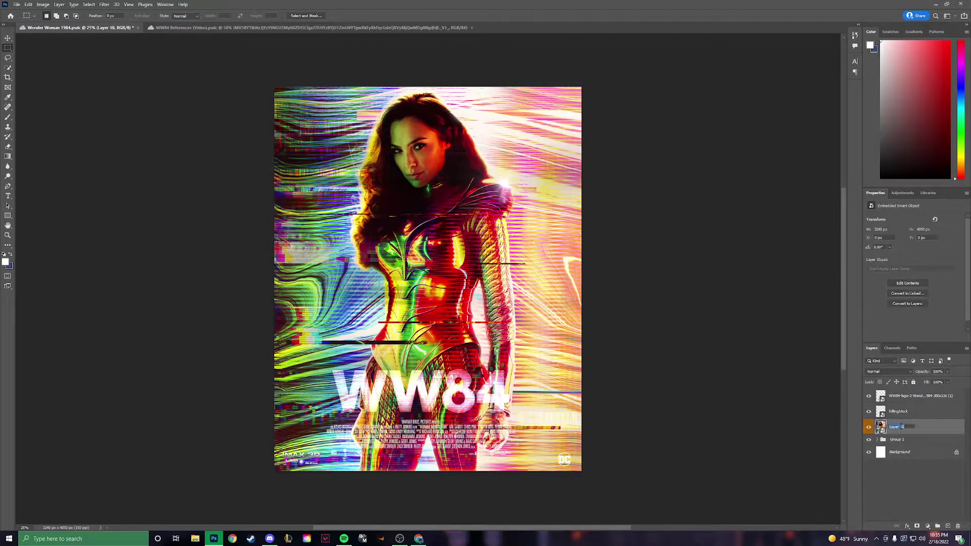
Step: In the Camera Raw filter, cool the temperature and raise clarity
{"action": "left_click", "coordinate": [110, 4]}
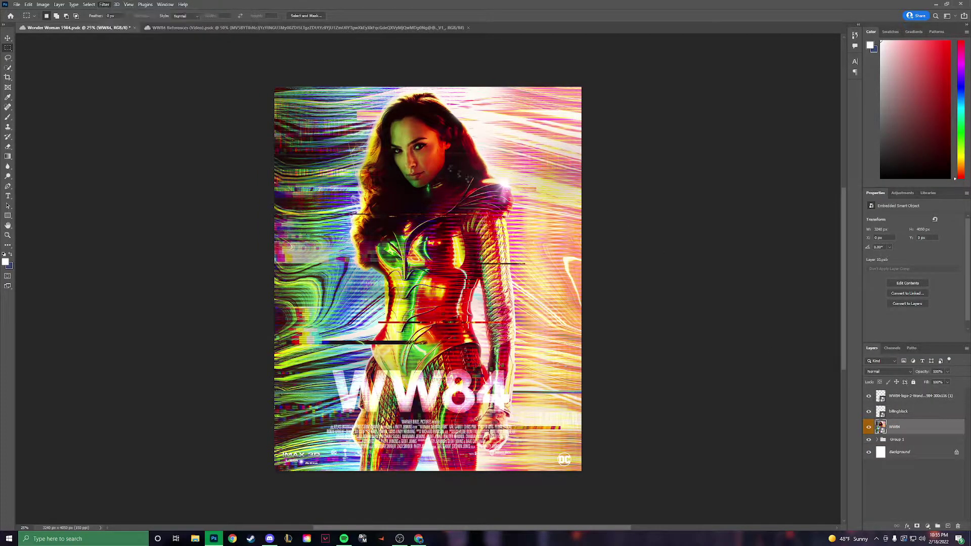
{"action": "key", "text": "ctrl+shift+a"}
{"action": "mouse_move", "coordinate": [826, 147]}
{"action": "left_mouse_down"}
{"action": "mouse_move", "coordinate": [832, 189]}
{"action": "mouse_move", "coordinate": [830, 180]}
{"action": "left_mouse_up"}
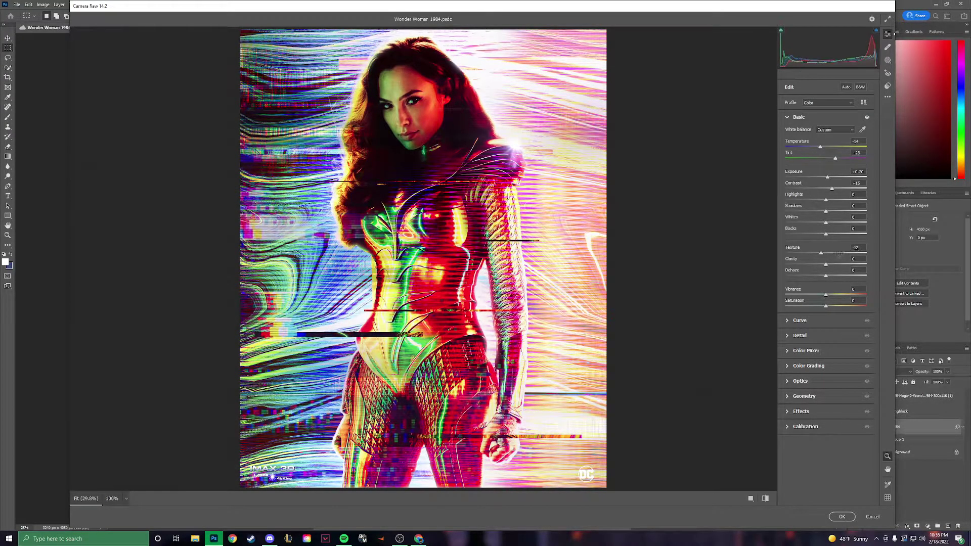
{"action": "left_click", "coordinate": [839, 265]}
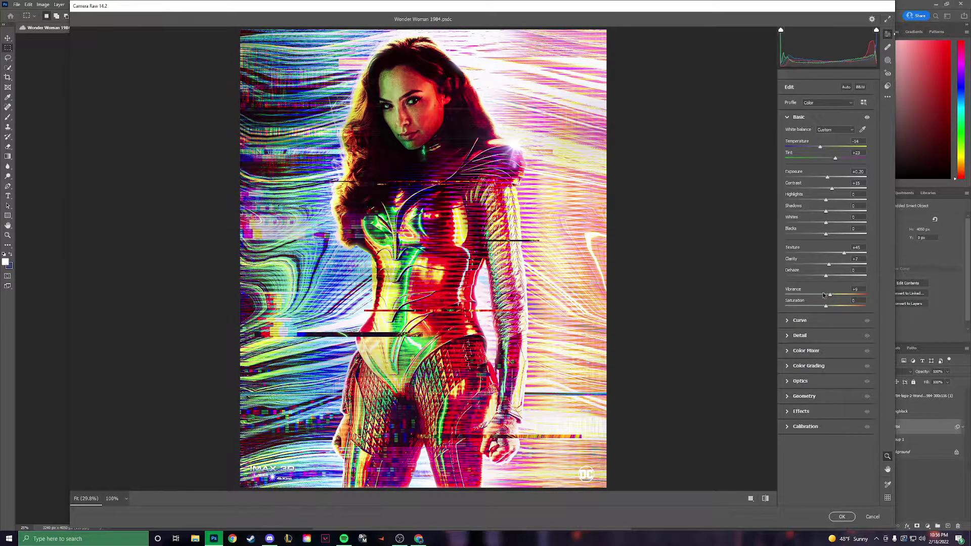
{"action": "left_click", "coordinate": [787, 335]}
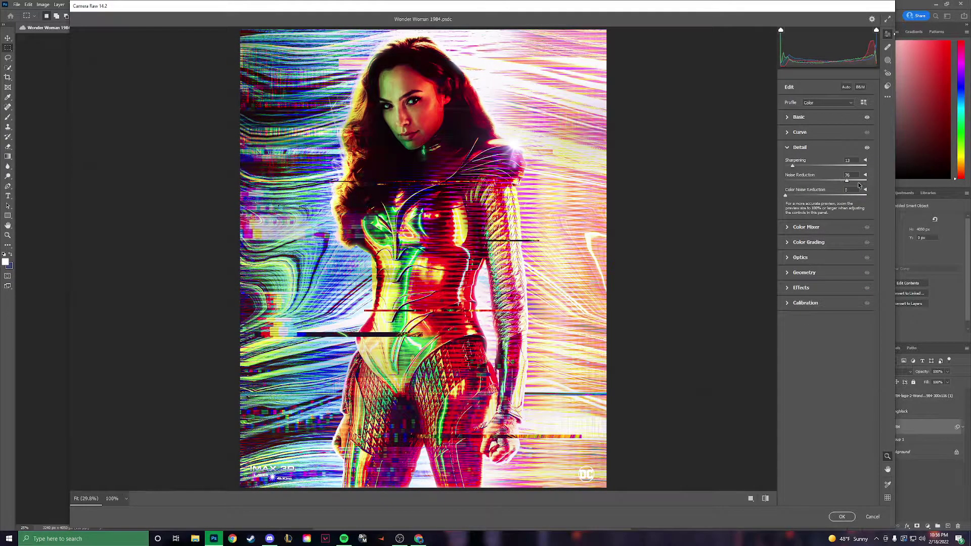
Step: Tint midtones red and shadows green, and darken the edges with a vignette
{"action": "left_click", "coordinate": [789, 242]}
{"action": "mouse_move", "coordinate": [817, 237]}
{"action": "left_mouse_down"}
{"action": "mouse_move", "coordinate": [826, 225]}
{"action": "mouse_move", "coordinate": [816, 240]}
{"action": "left_mouse_up"}
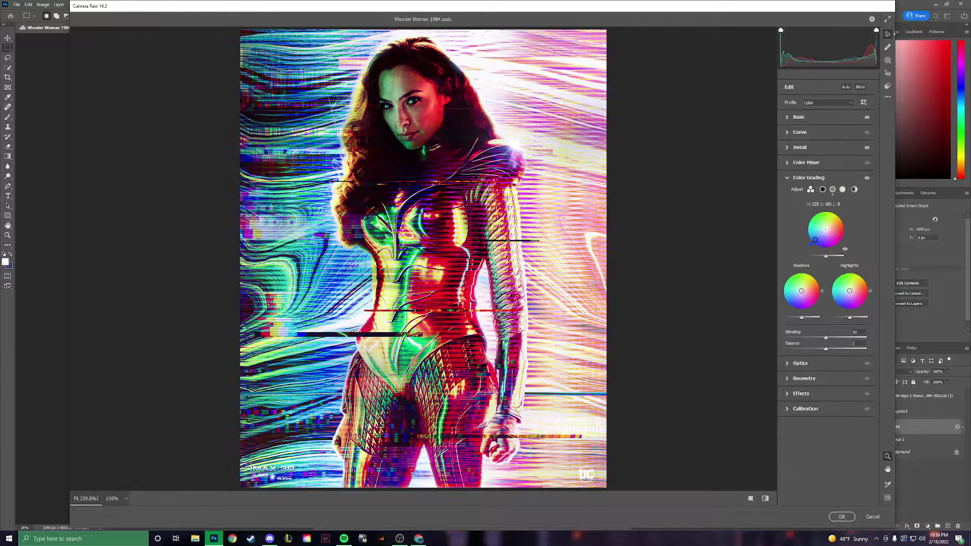
{"action": "left_click_drag", "start_coordinate": [801, 290], "coordinate": [802, 285]}
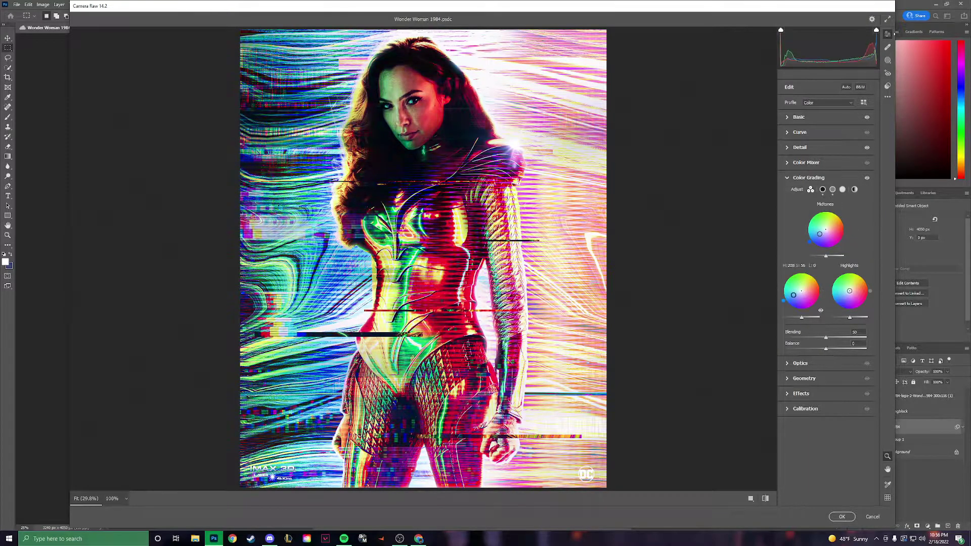
{"action": "left_click", "coordinate": [800, 363]}
{"action": "left_click_drag", "start_coordinate": [812, 232], "coordinate": [813, 264]}
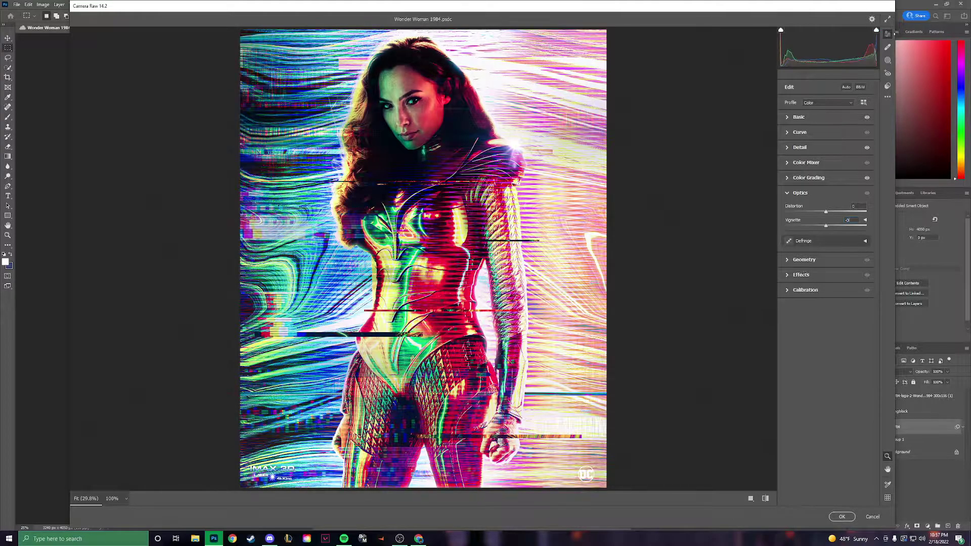
{"action": "left_click", "coordinate": [810, 274]}
{"action": "left_click_drag", "start_coordinate": [826, 257], "coordinate": [814, 258]}
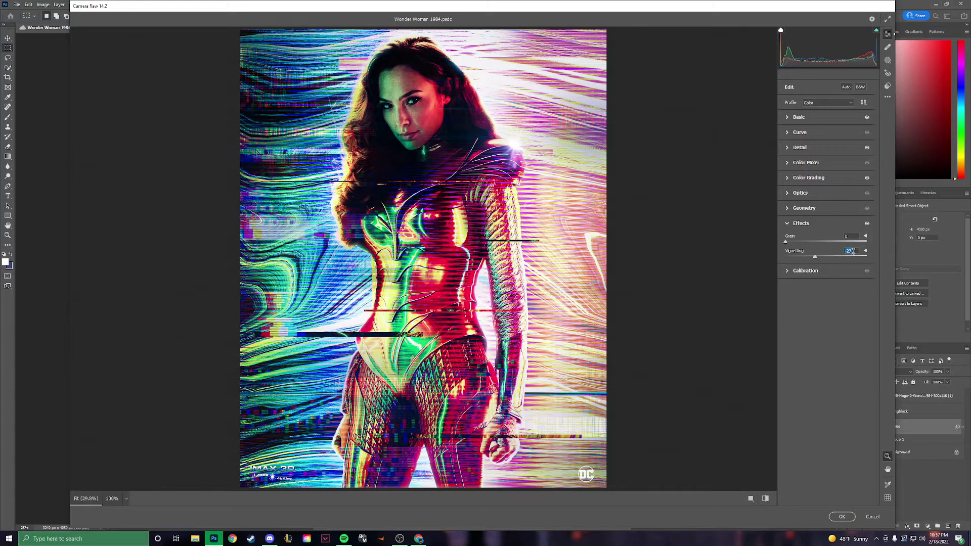
Step: Preview Vintage 02, Artistic, Modern 09 and Vintage 01 Camera Raw profiles
{"action": "left_click", "coordinate": [864, 103]}
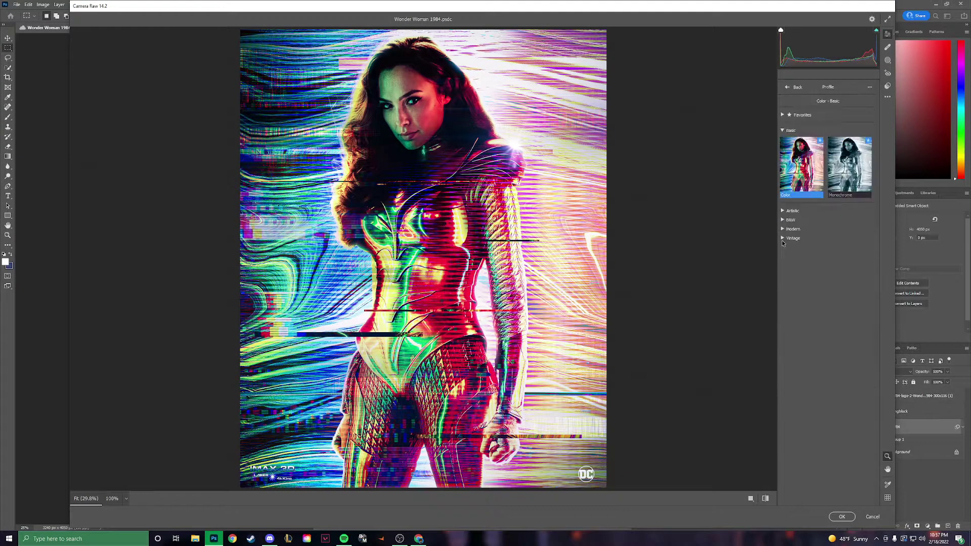
{"action": "left_click", "coordinate": [783, 237]}
{"action": "left_click", "coordinate": [850, 208]}
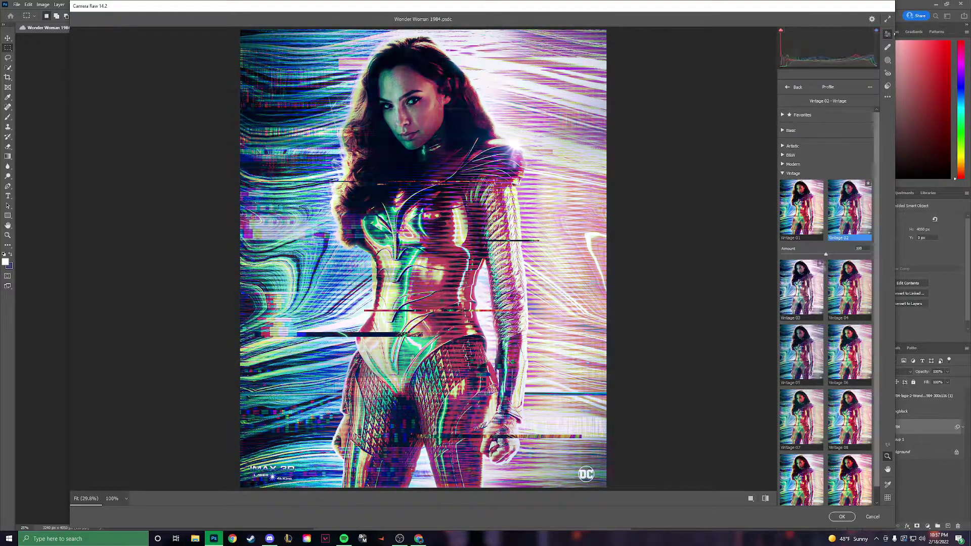
{"action": "left_click", "coordinate": [792, 146]}
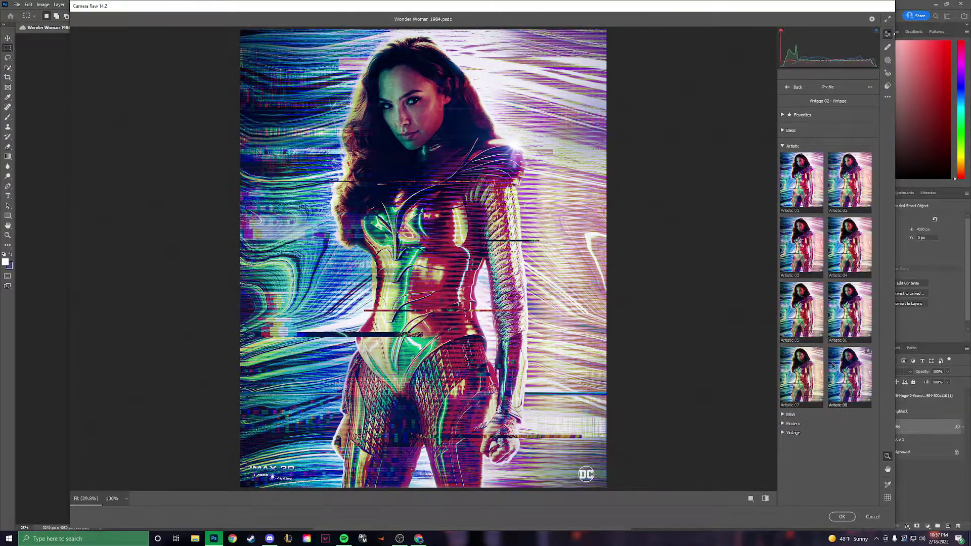
{"action": "left_click", "coordinate": [792, 423]}
{"action": "left_click", "coordinate": [802, 458]}
{"action": "left_click", "coordinate": [794, 497]}
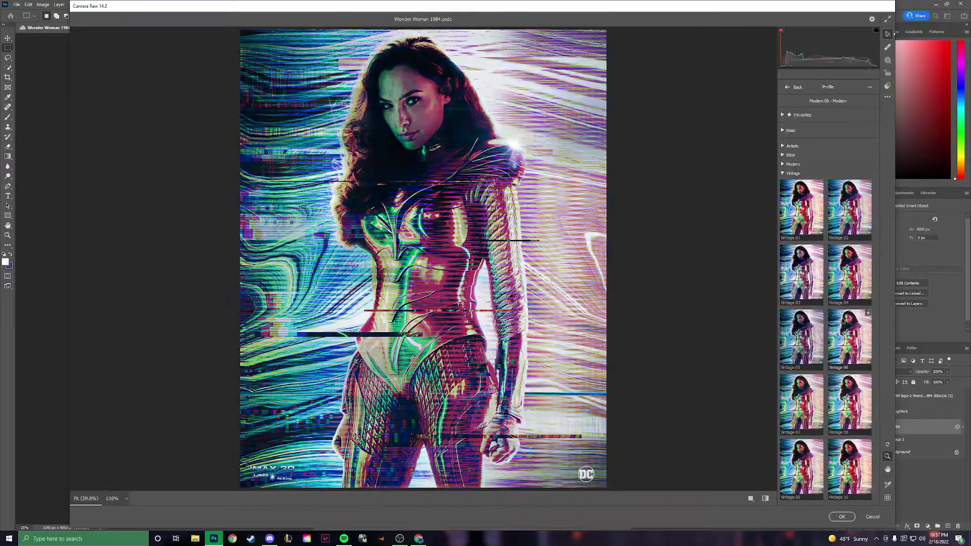
{"action": "left_click", "coordinate": [802, 207]}
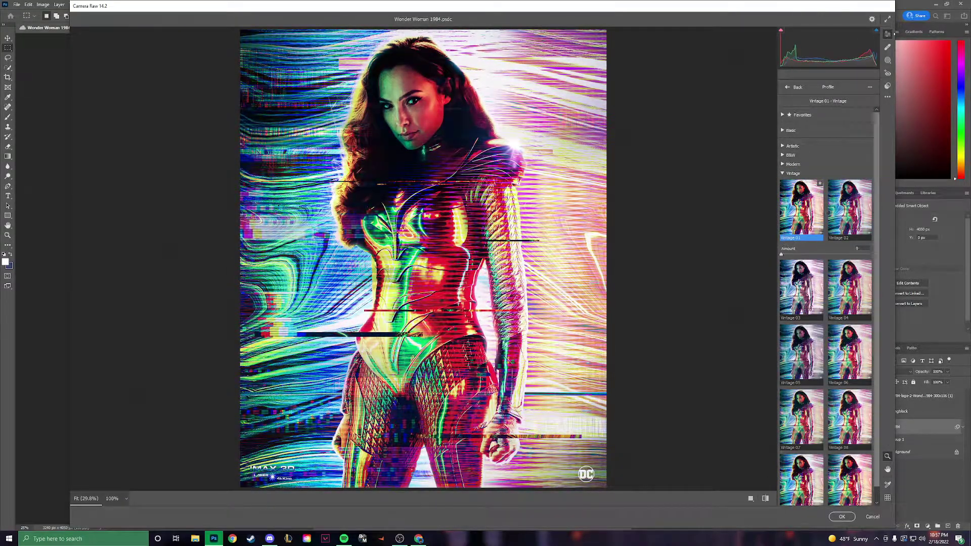
Step: Choose the Vintage 08 profile and apply the Camera Raw grade
{"action": "left_click", "coordinate": [850, 404]}
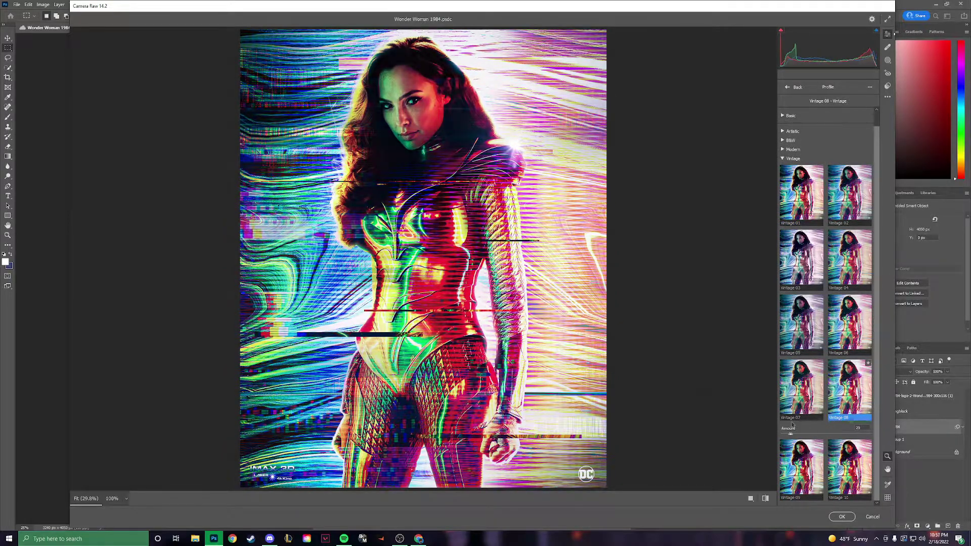
{"action": "left_click", "coordinate": [793, 87]}
{"action": "left_click", "coordinate": [801, 239]}
{"action": "left_click", "coordinate": [843, 516]}
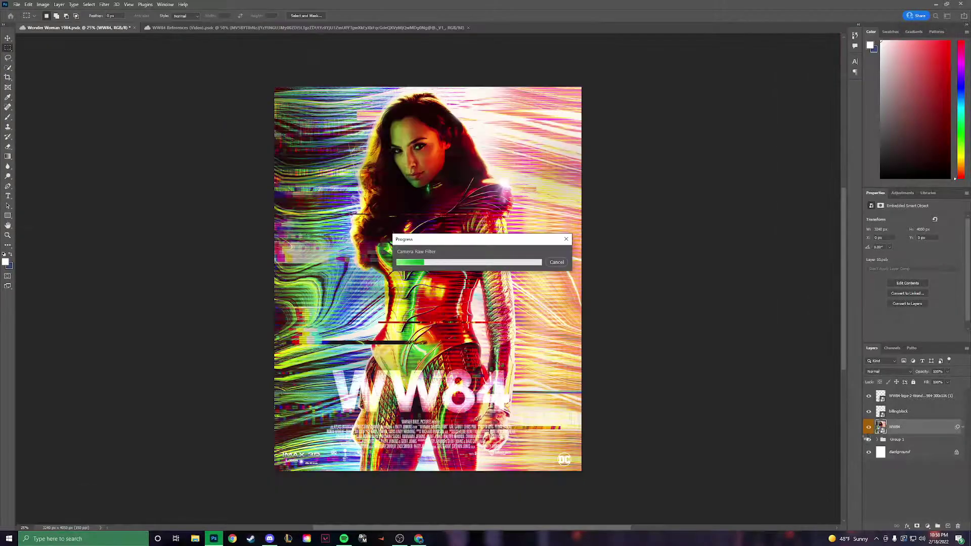